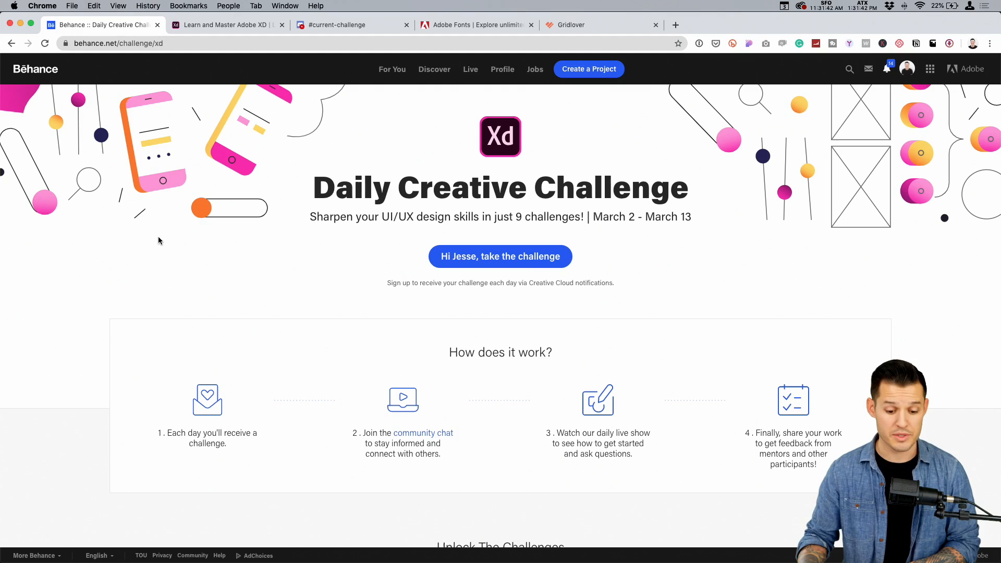
Review the Behance Daily Creative Challenge page with its Repeat Grid challenge, plus the #current-challenge Discord channel and the letsxd.com site
scroll(167, 233, down, 7)
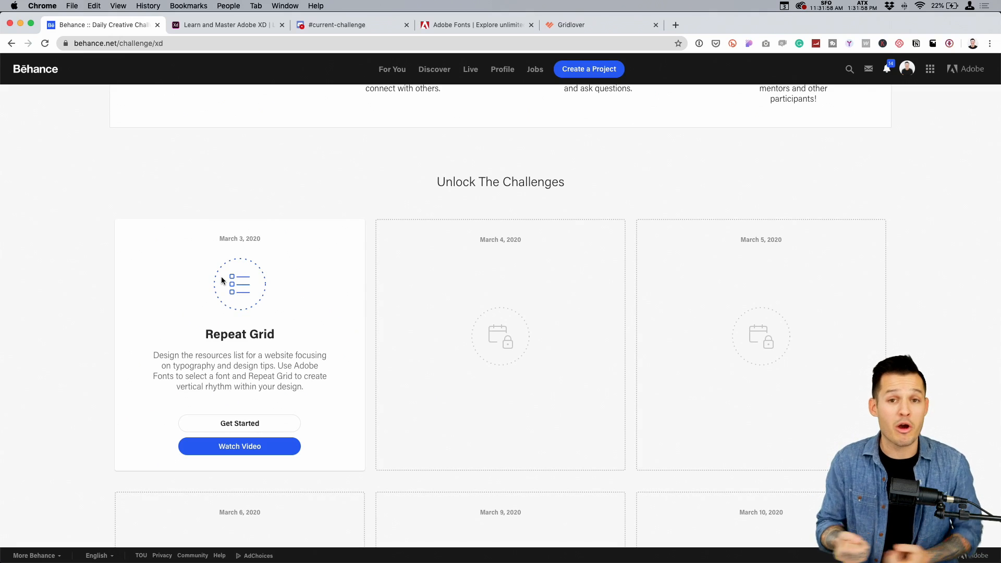
scroll(249, 218, up, 7)
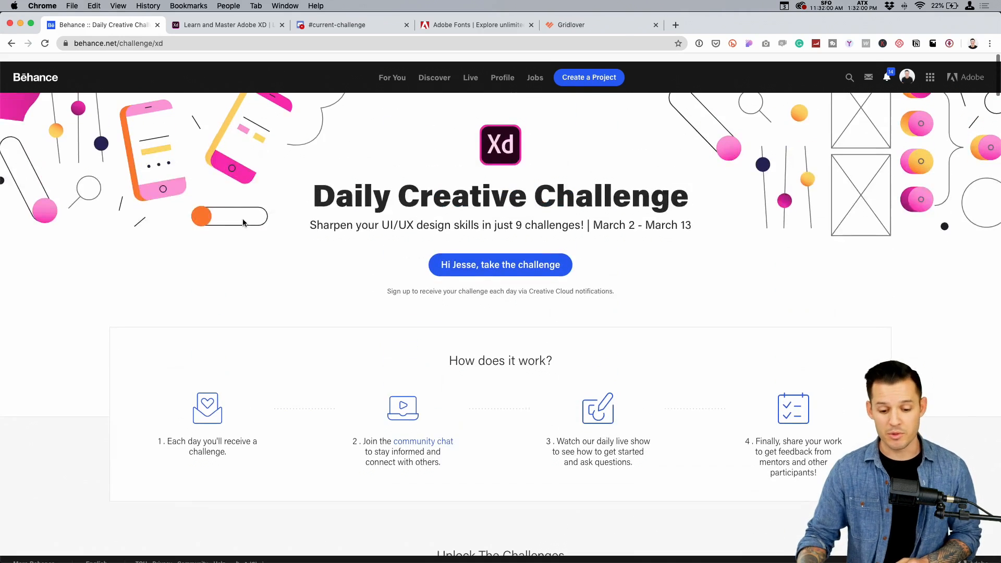
scroll(254, 216, down, 8)
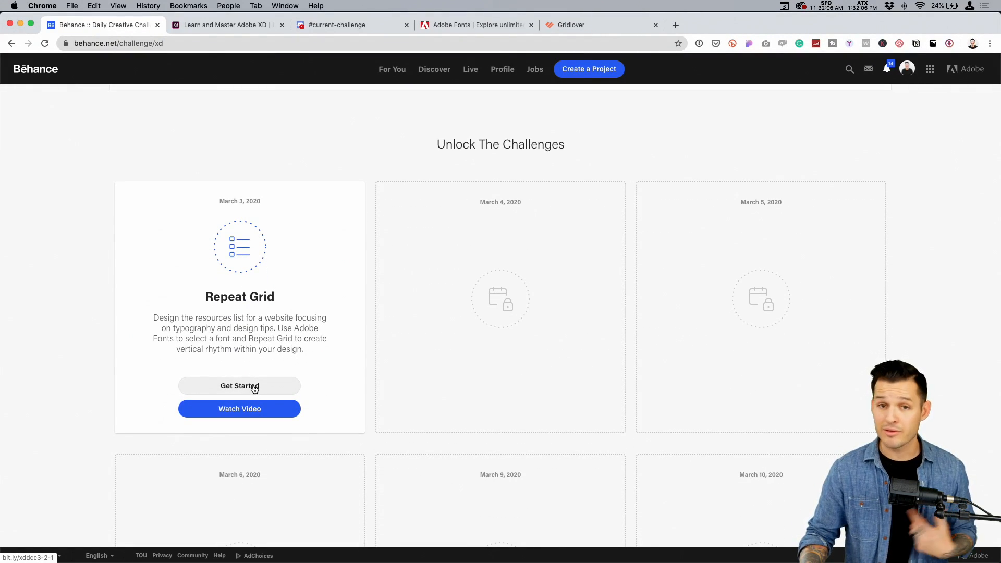
scroll(304, 359, up, 10)
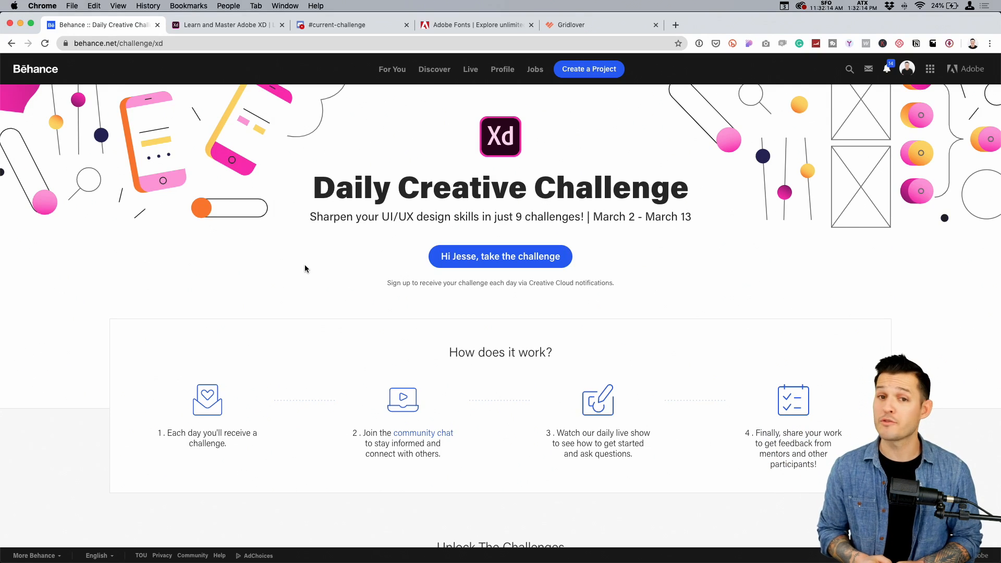
click(327, 32)
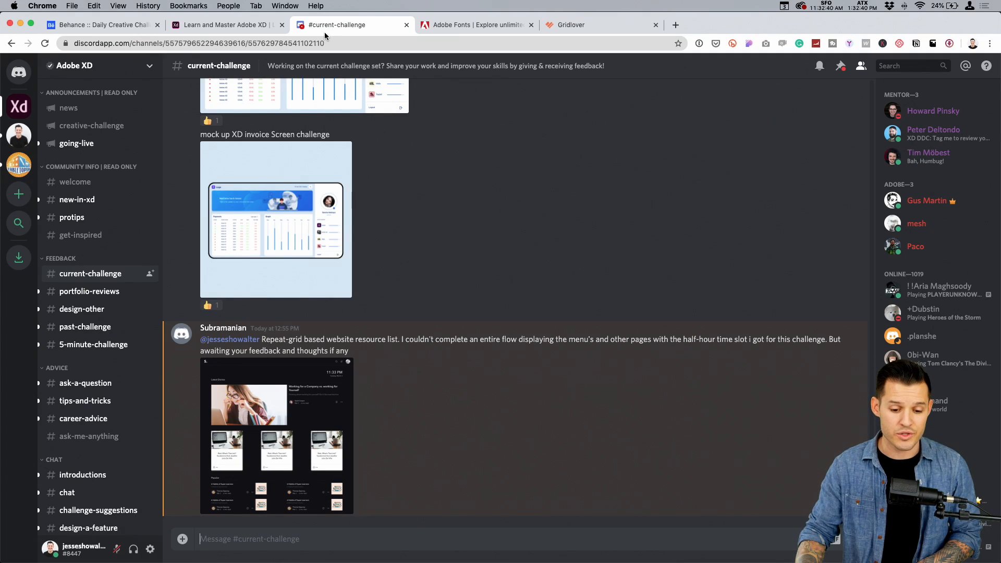
click(112, 26)
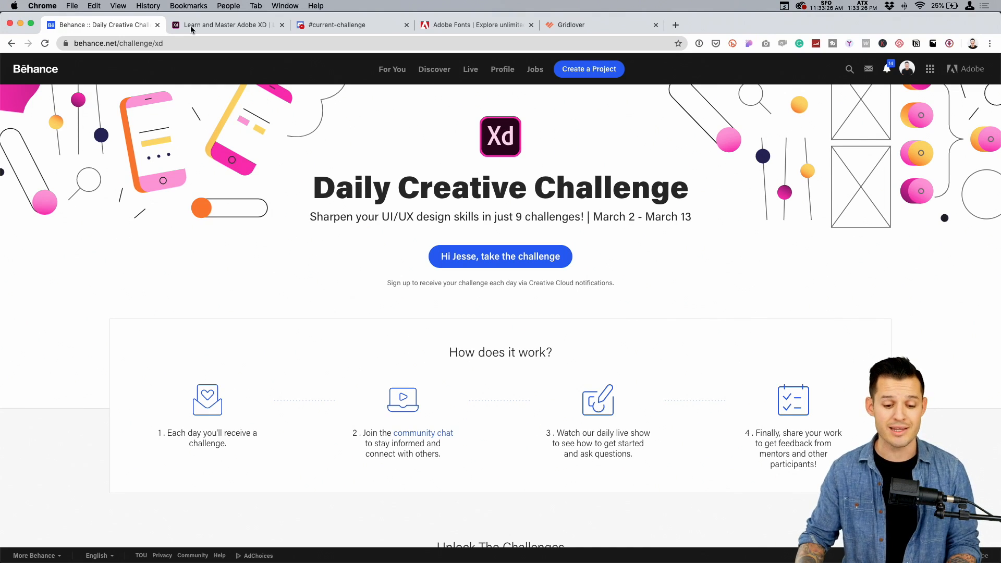
click(224, 28)
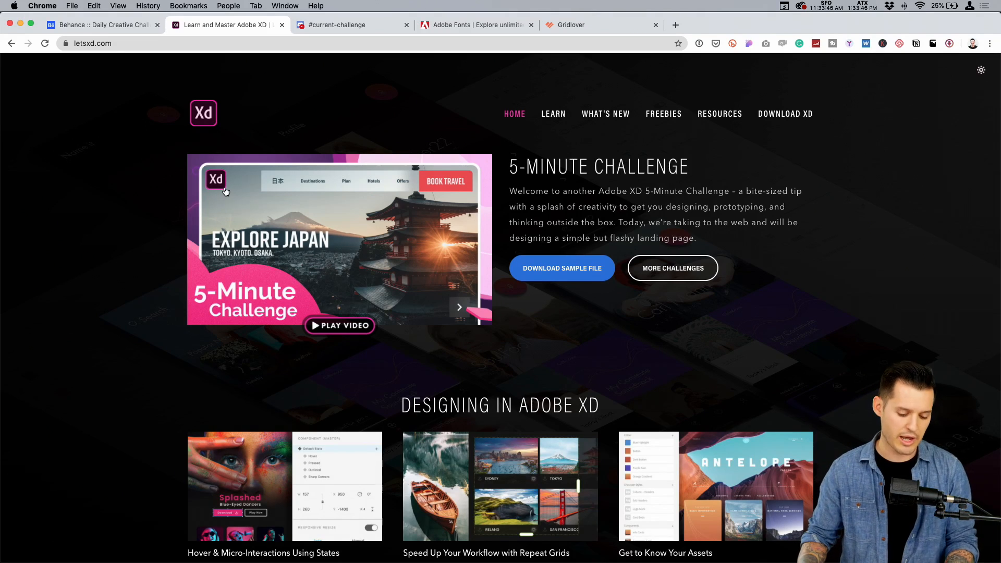
Switch to Adobe XD and read the About the Challenge and Focus On sections of the Day 1 brief
key(super+Tab)
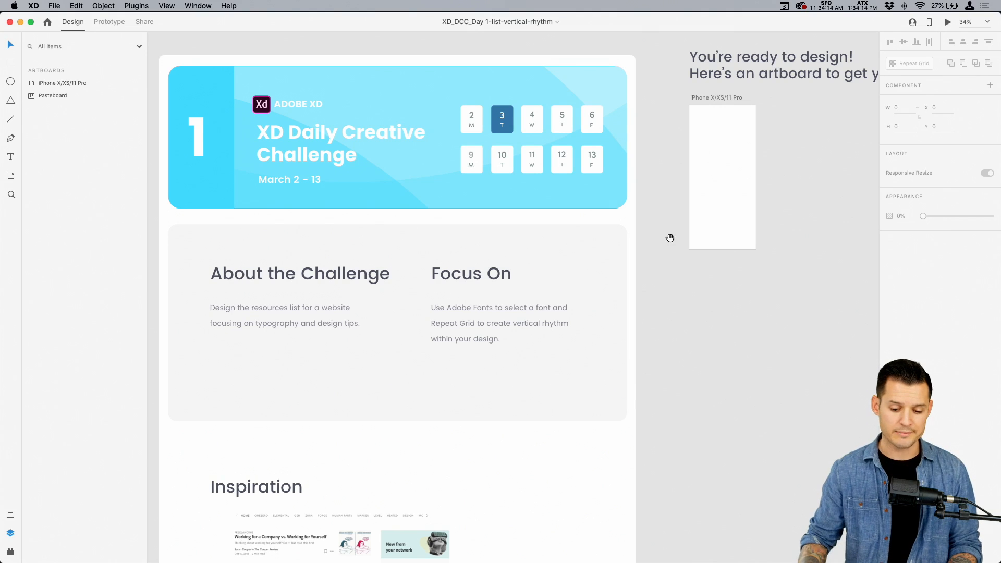
scroll(670, 236, left, 2)
key(z)
drag(195, 144, 613, 434)
key(space)
drag(564, 189, 500, 274)
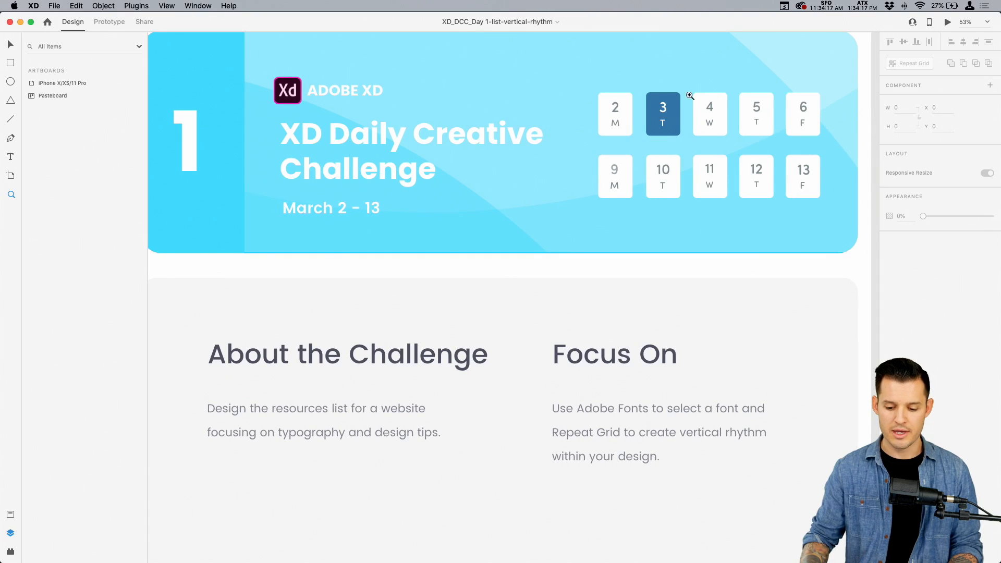
scroll(603, 284, down, 5)
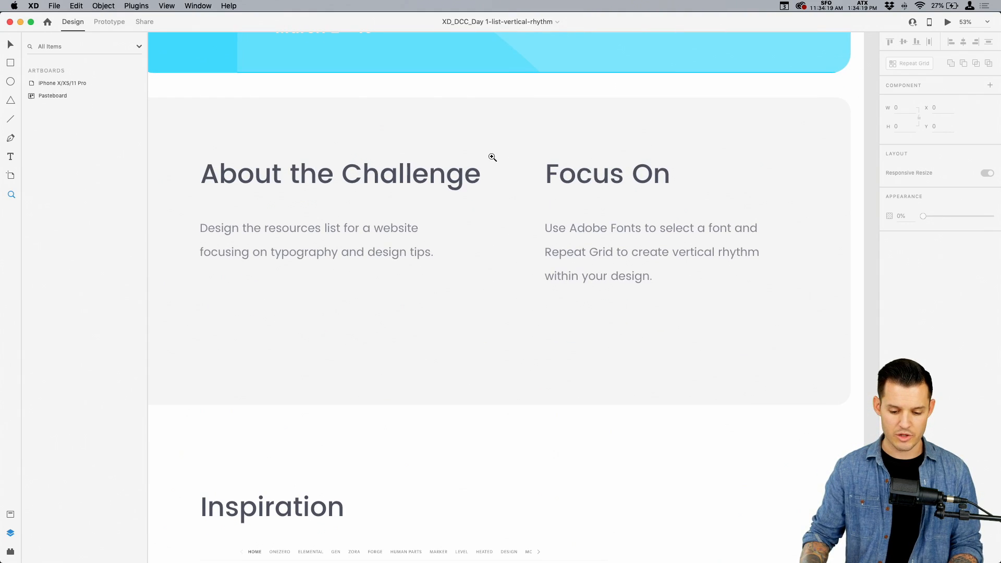
key(v)
scroll(491, 151, down, 2)
scroll(490, 151, left, 2)
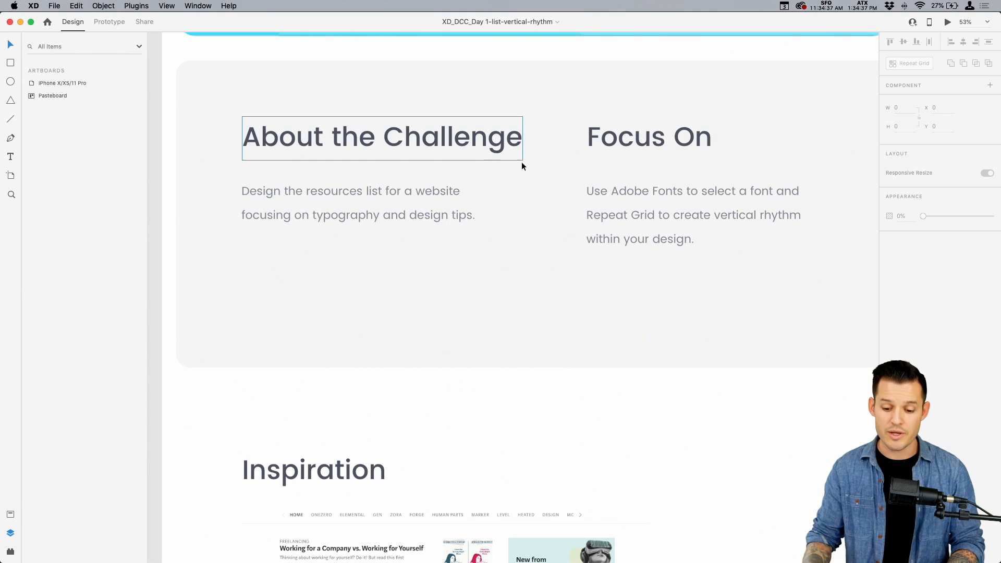
scroll(521, 161, right, 5)
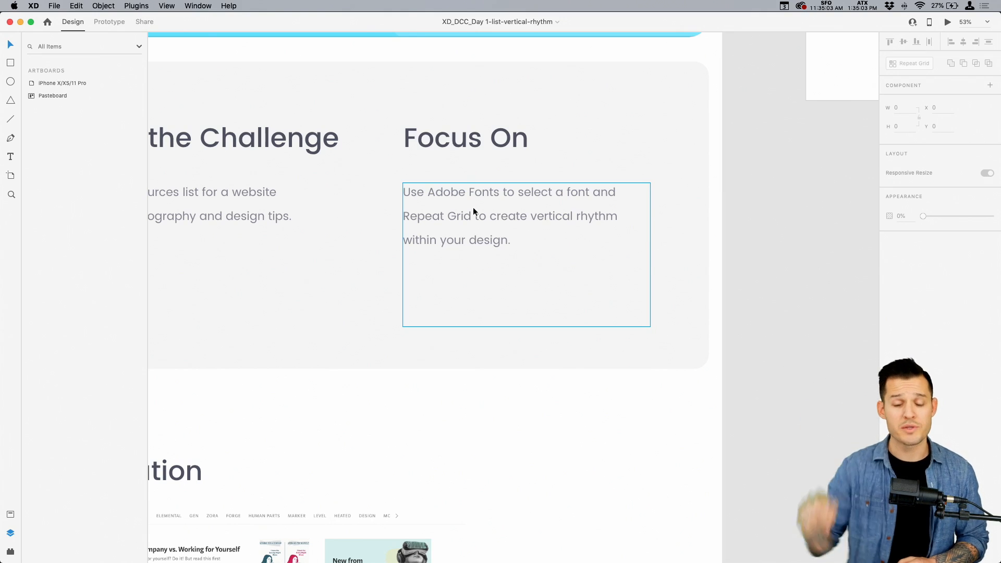
Examine the Medium blog list under Inspiration and the blank iPhone X/XS/11 Pro artboard beside the brief
scroll(474, 207, down, 8)
scroll(391, 369, left, 5)
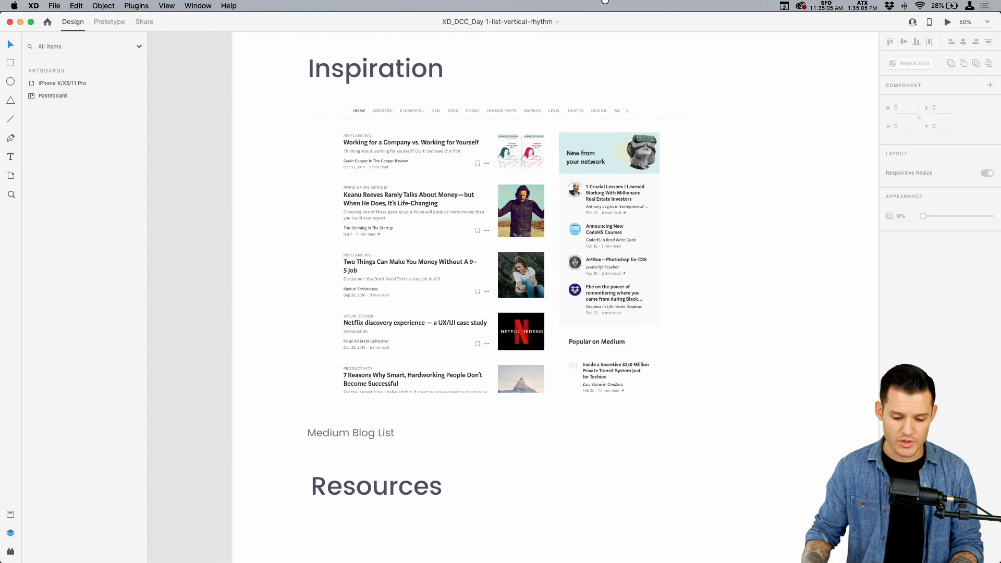
key(z)
drag(317, 118, 749, 414)
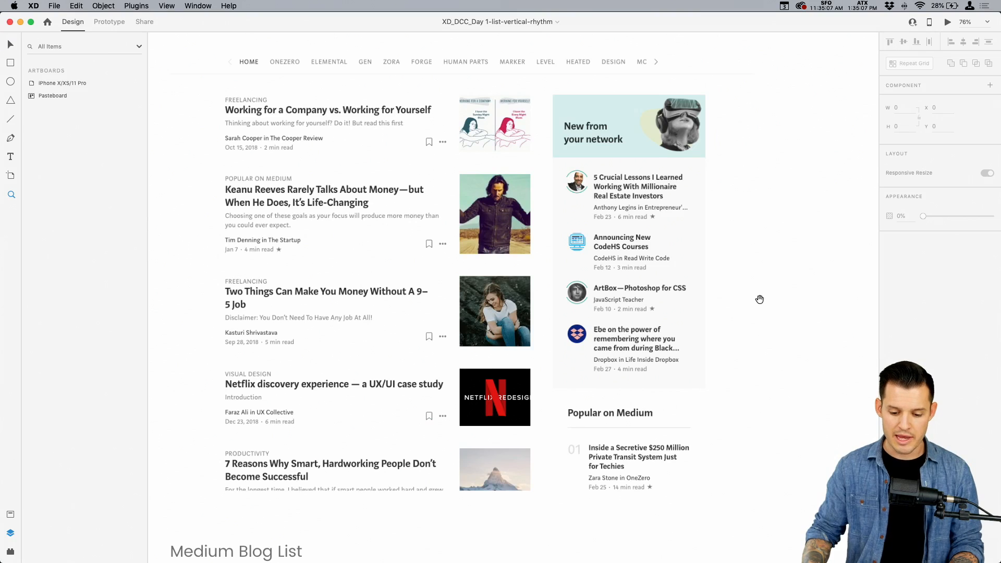
drag(756, 296, 773, 308)
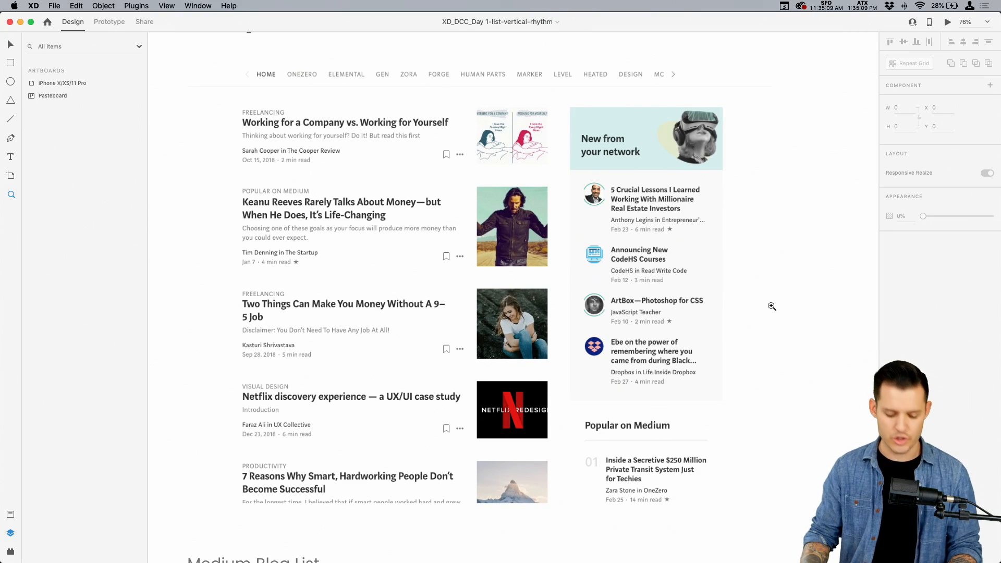
key(v)
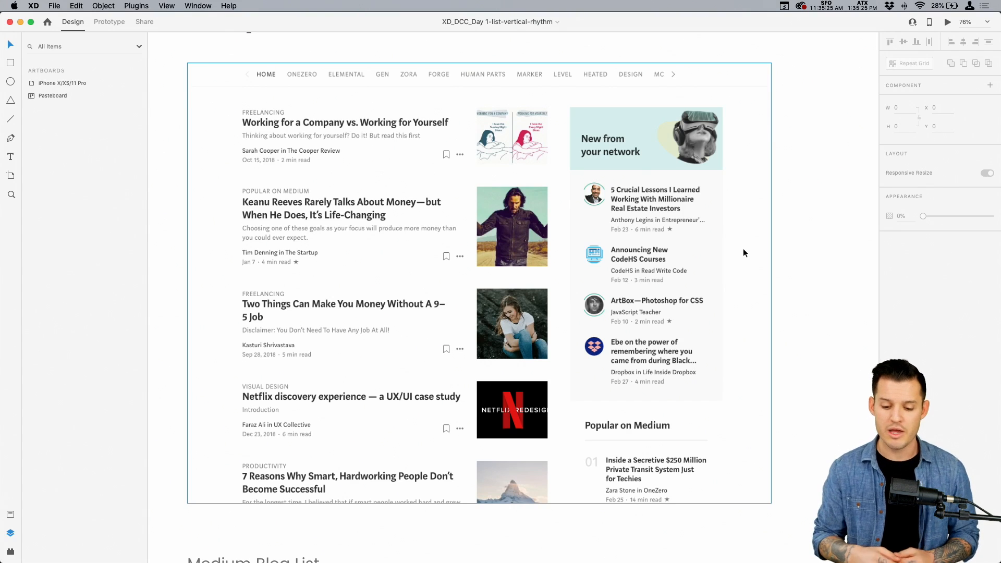
drag(827, 113, 371, 359)
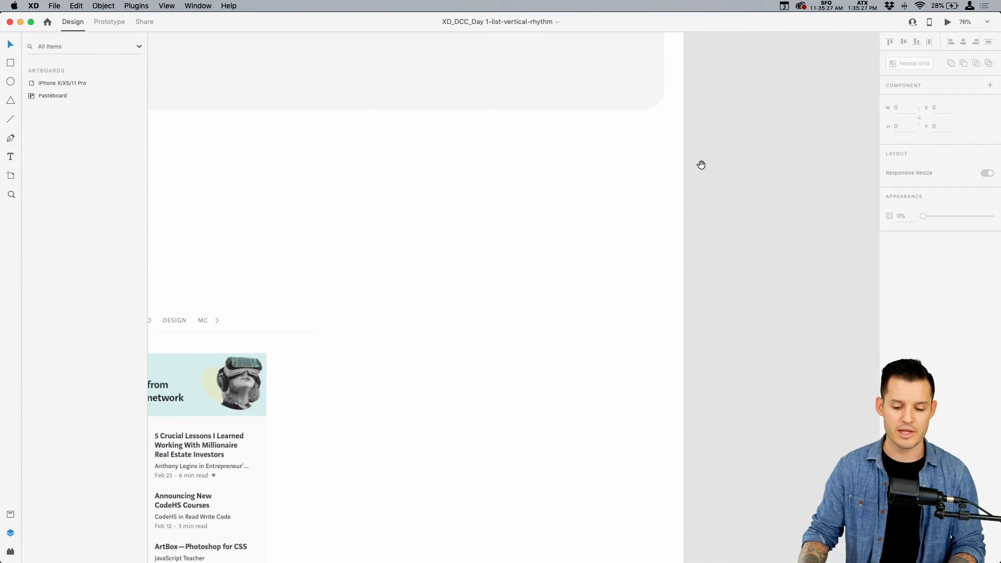
scroll(701, 164, right, 10)
scroll(586, 377, up, 10)
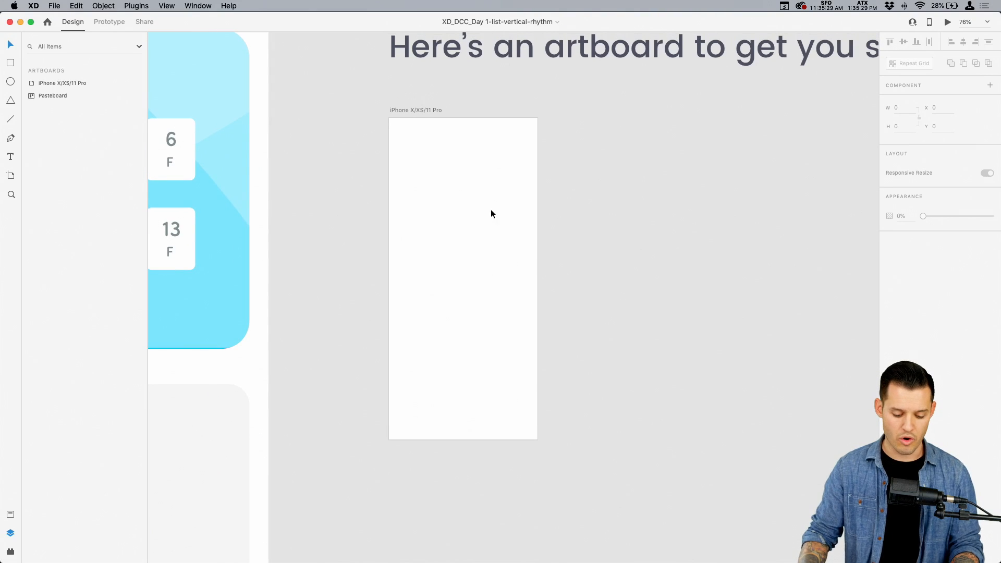
drag(365, 104, 608, 445)
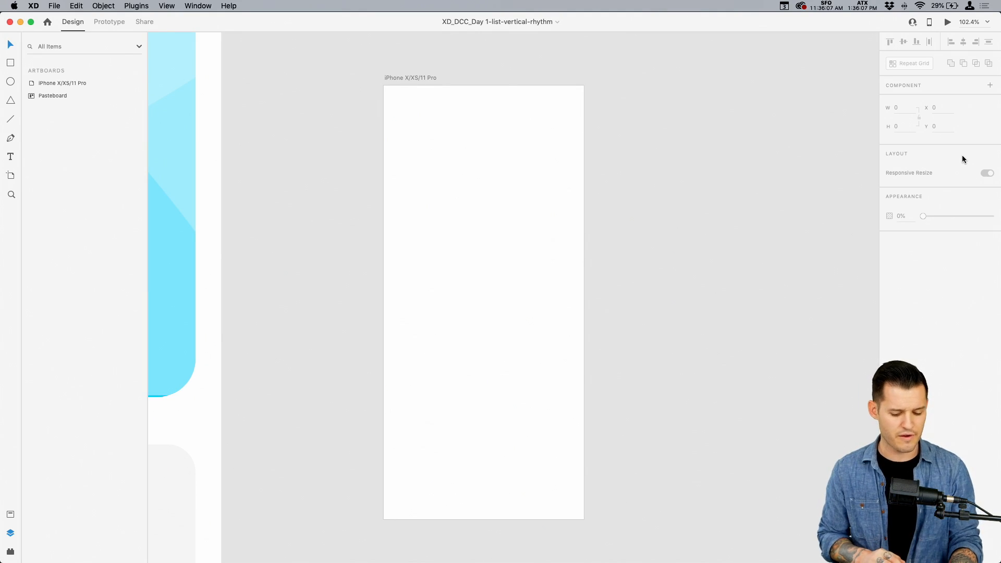
Switch to Adobe Fonts in Chrome, search for "kazim" and open the Kazimir family
key(super+Tab)
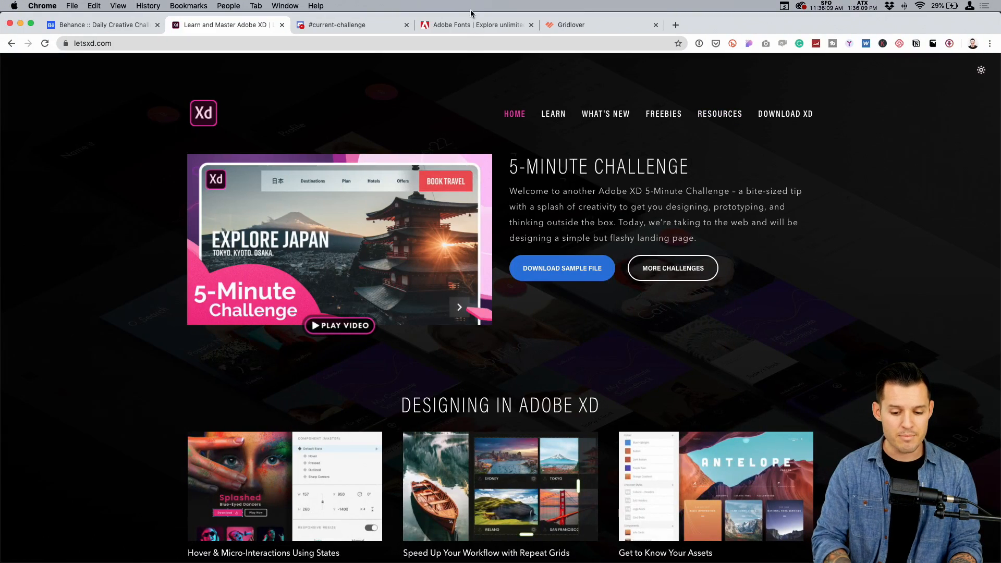
click(477, 25)
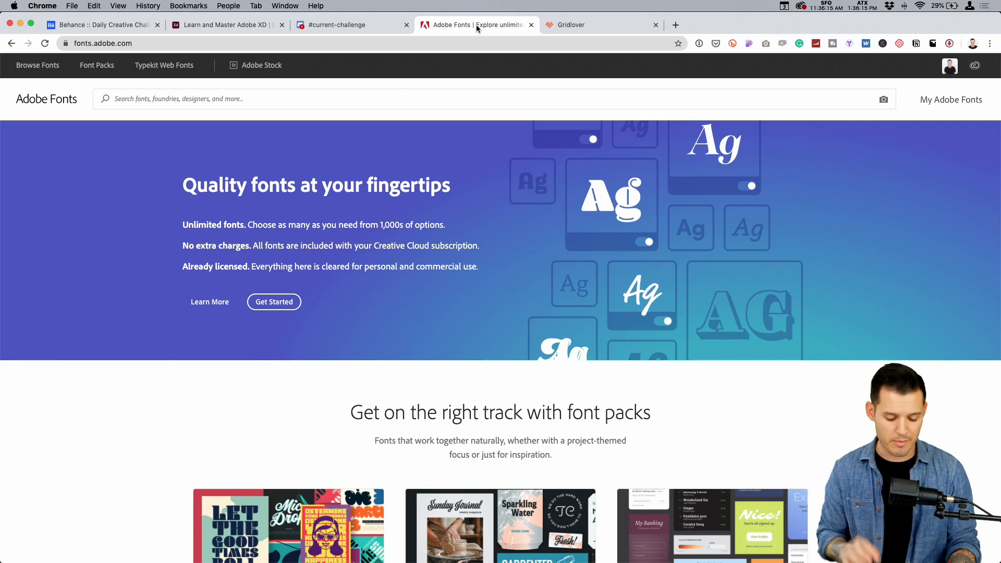
key(super+Tab)
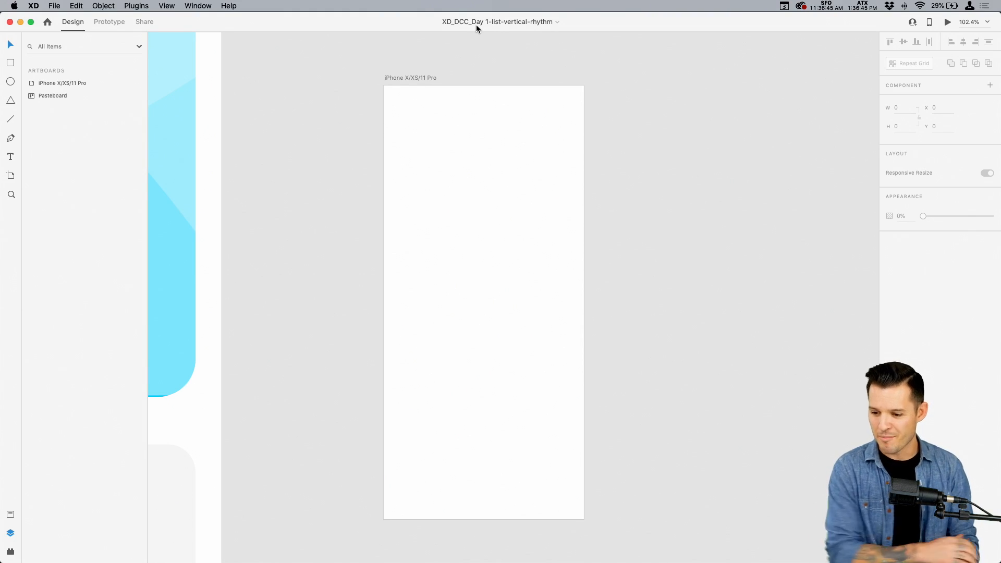
key(super+Tab)
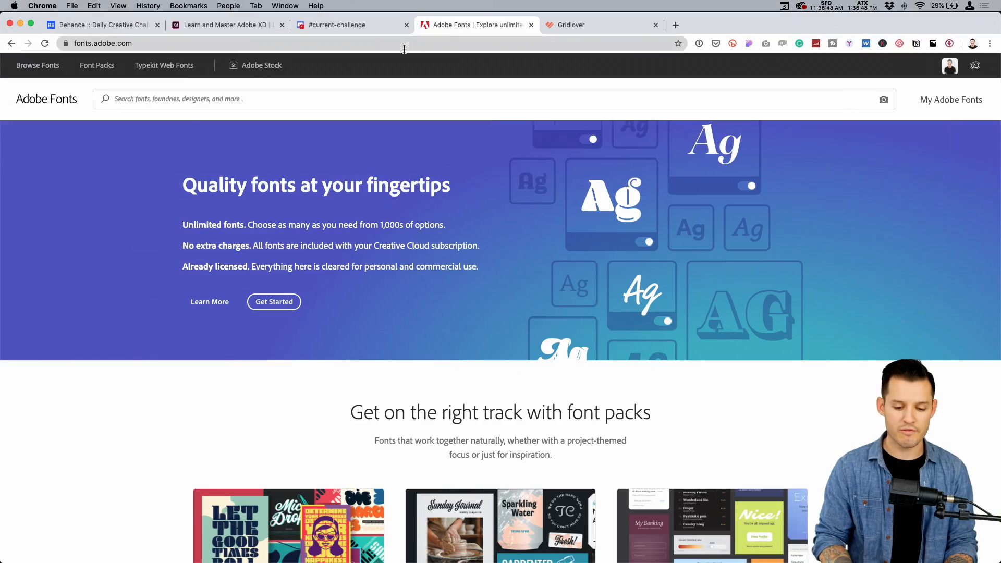
click(358, 97)
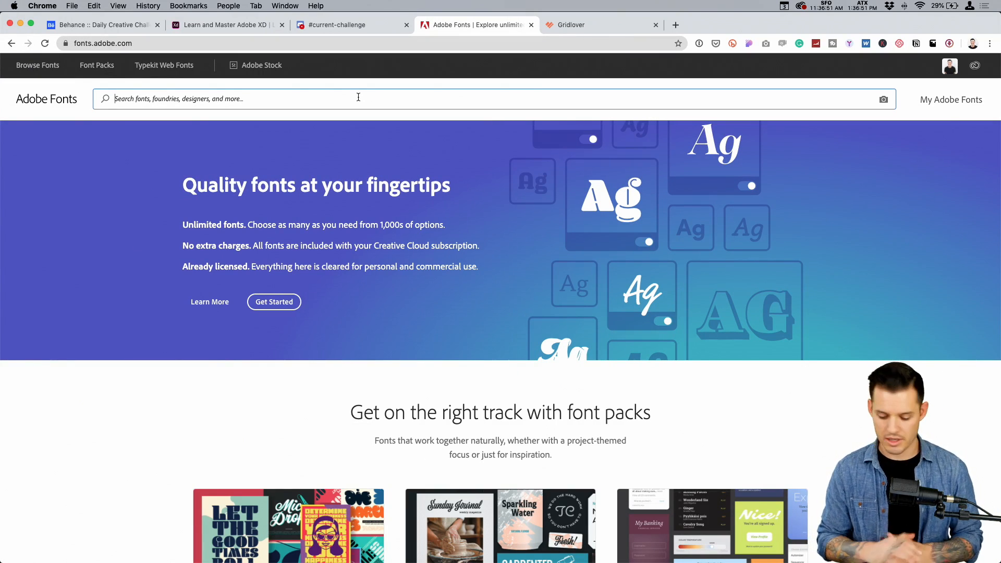
text(kazim)
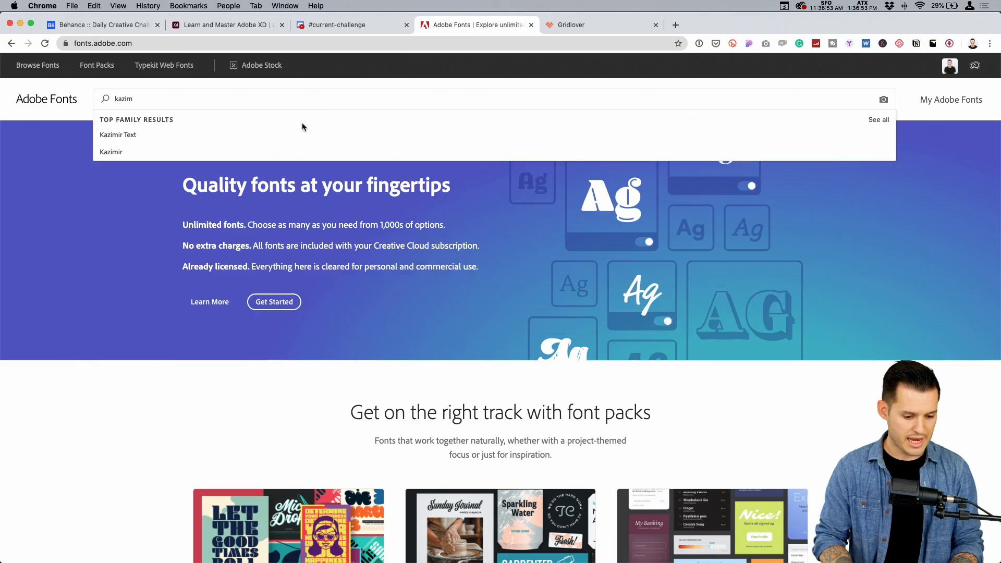
click(130, 153)
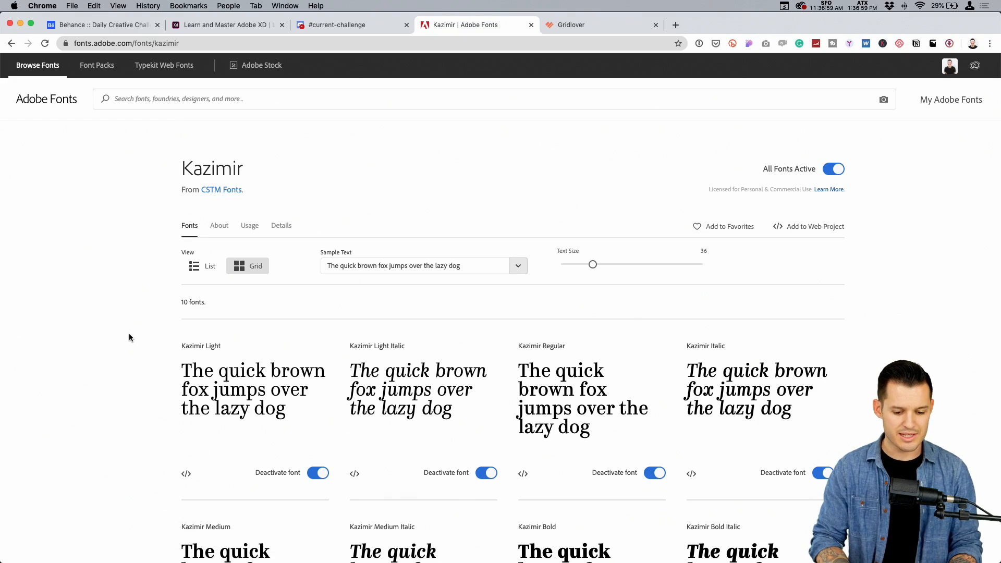
Preview all Kazimir styles with the custom sample text "Headline here"
click(513, 268)
click(400, 289)
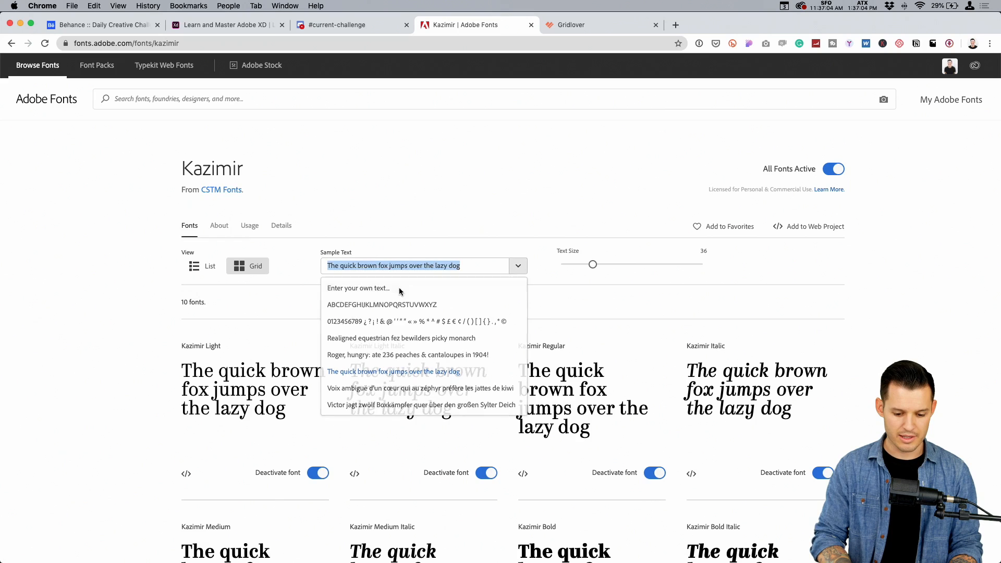
text(Headline here)
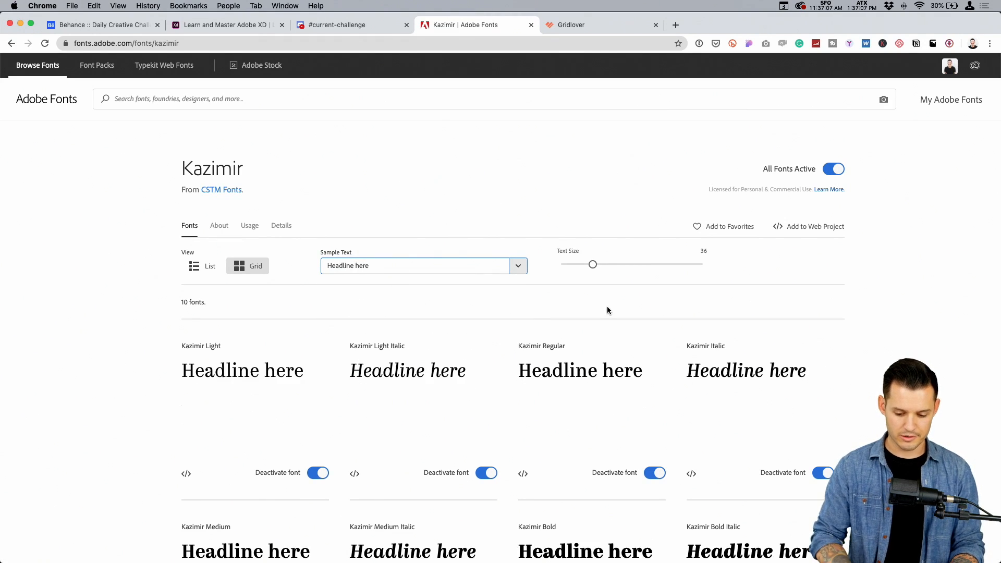
scroll(607, 310, down, 5)
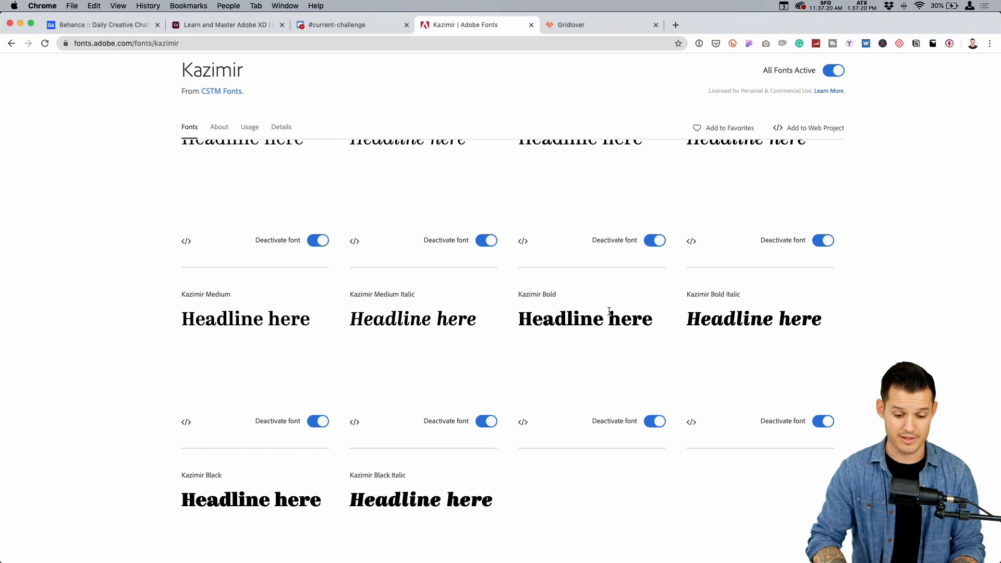
scroll(610, 311, up, 5)
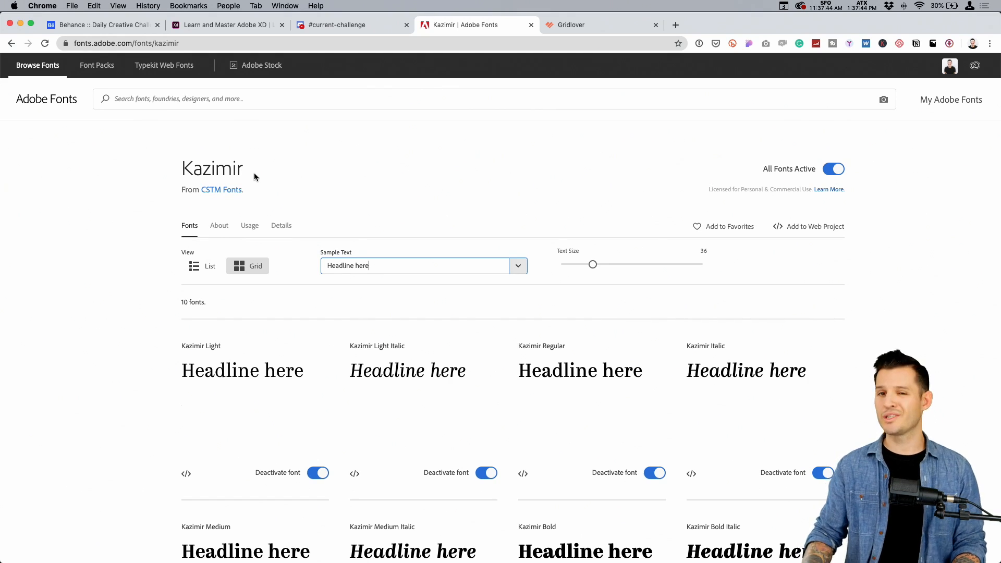
Browse the Adobe Fonts catalogue with the classification filtered to Sans Serif and the weight to regular
click(221, 100)
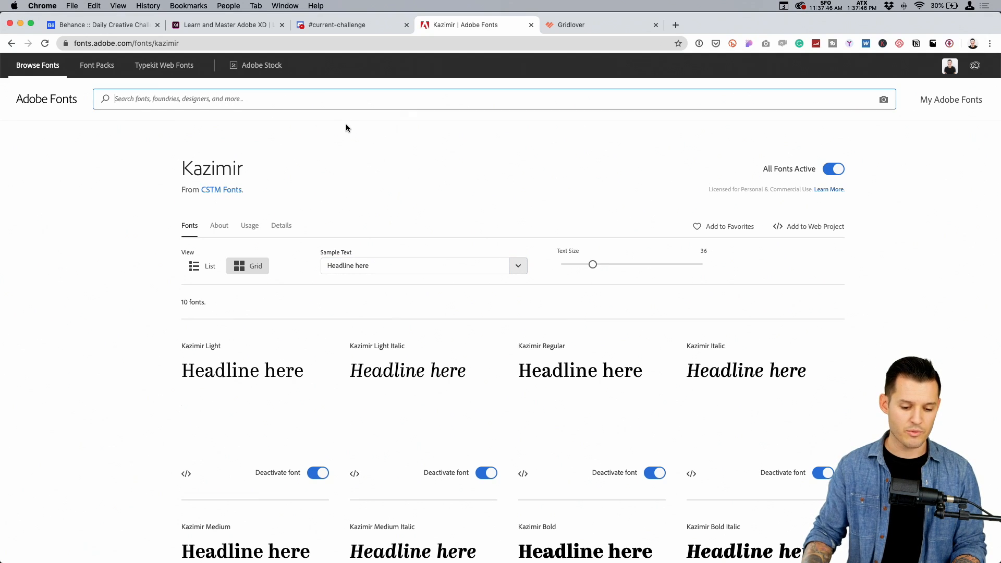
click(44, 70)
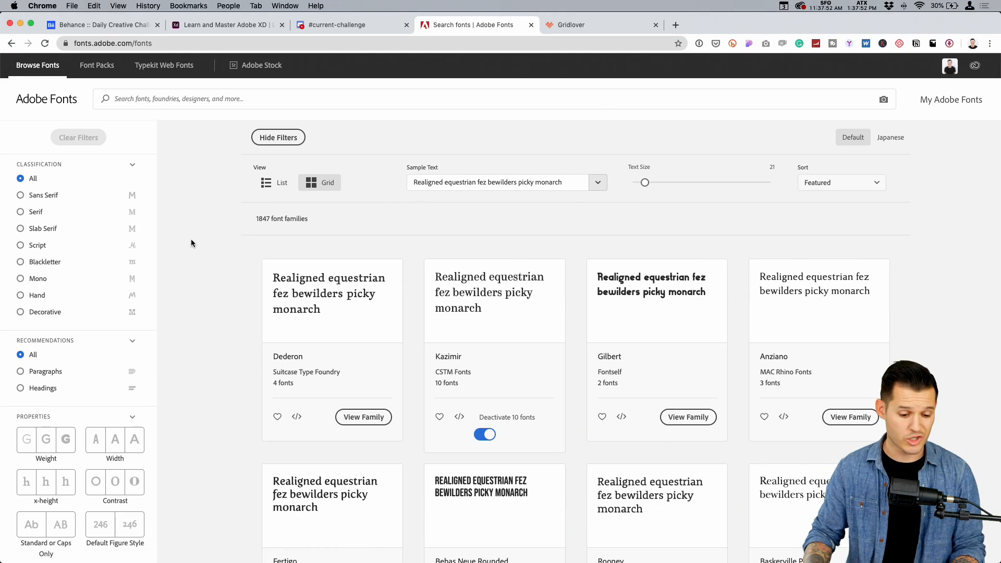
click(35, 211)
click(38, 196)
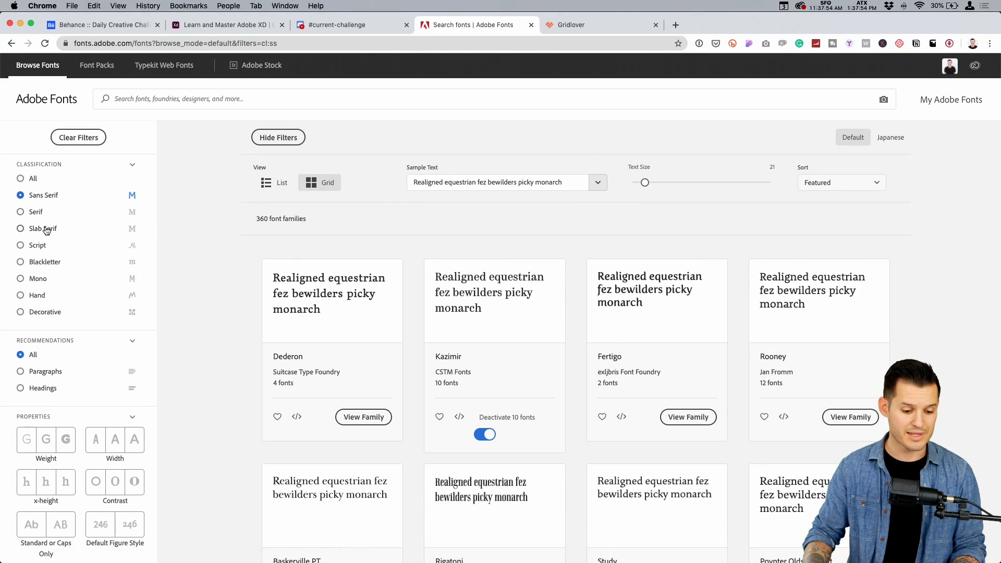
click(46, 440)
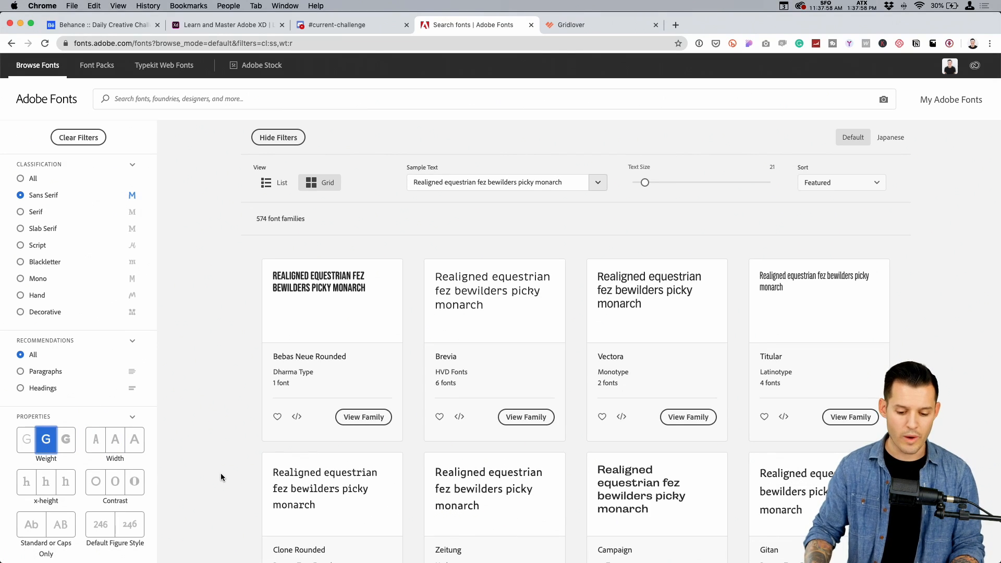
scroll(201, 251, down, 3)
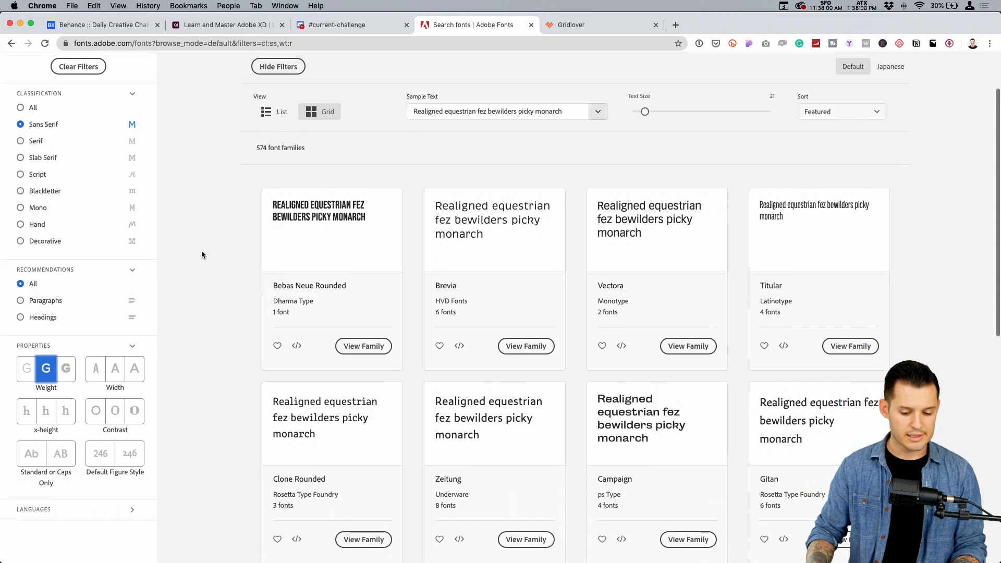
Set the sample text size to 23, browse the sans serif families and open the Interstate family
drag(645, 92, 647, 97)
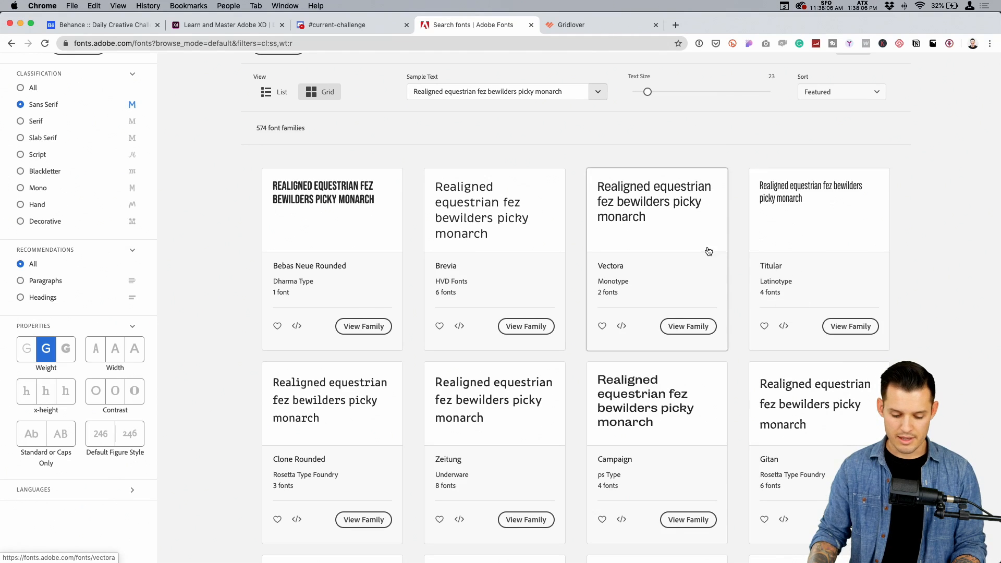
scroll(365, 323, down, 2)
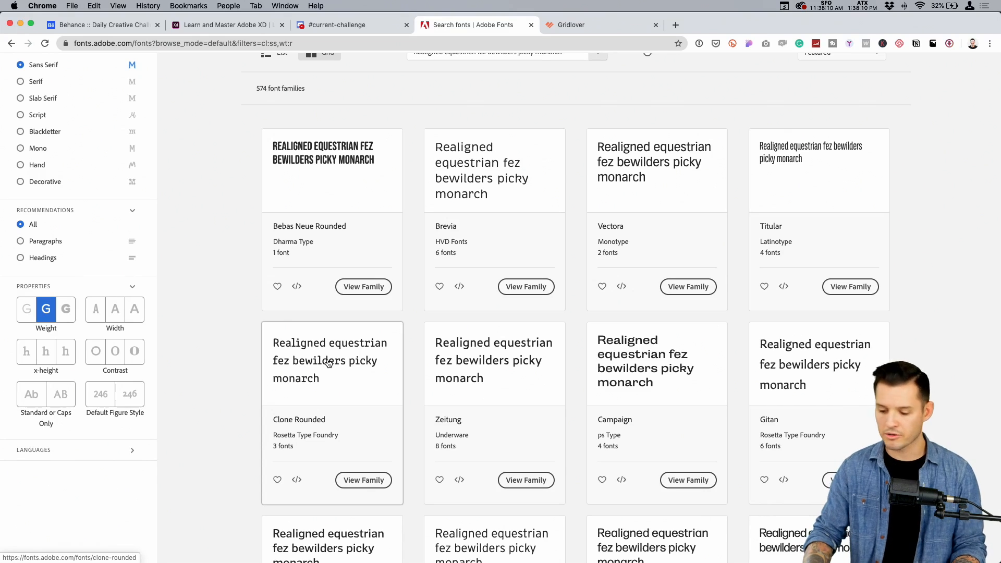
scroll(328, 361, down, 5)
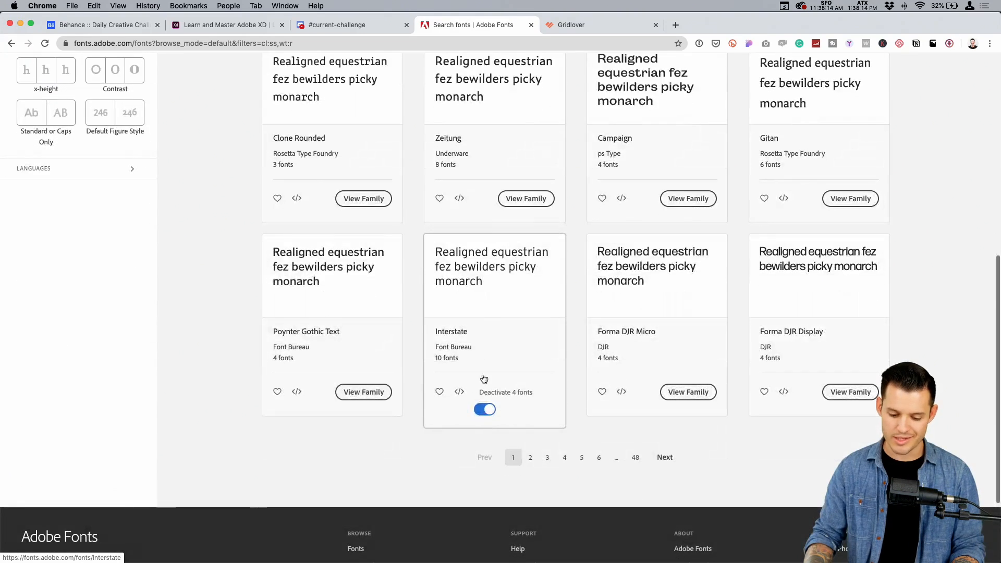
click(471, 268)
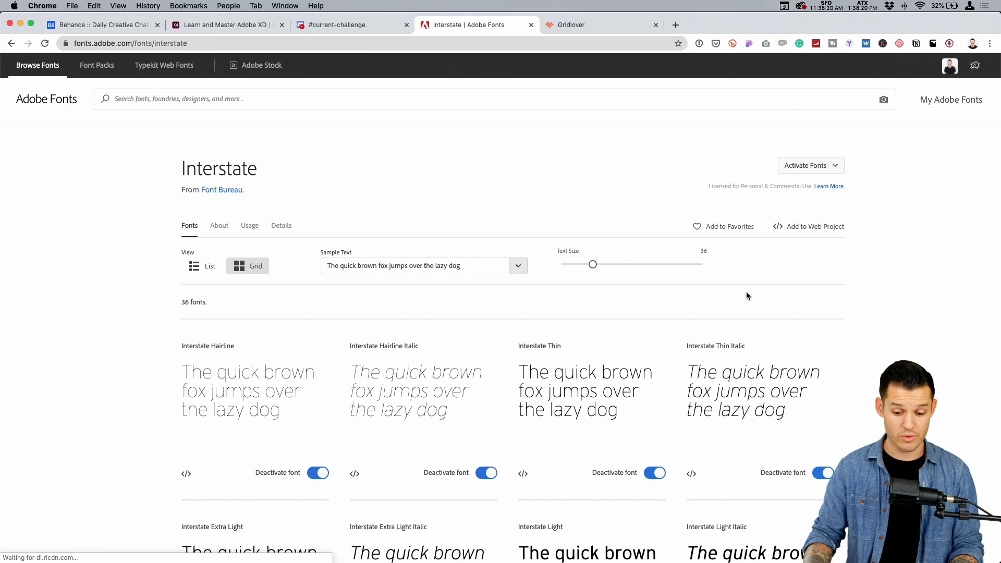
Look through the Interstate family's styles, from Hairline to Ultra Black and the compressed variants
scroll(746, 292, down, 5)
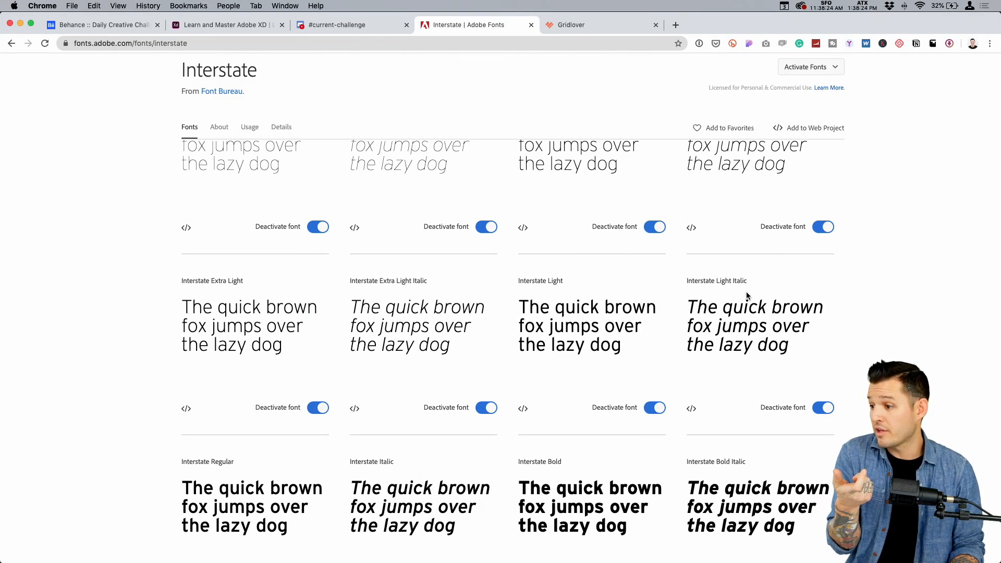
scroll(775, 309, up, 5)
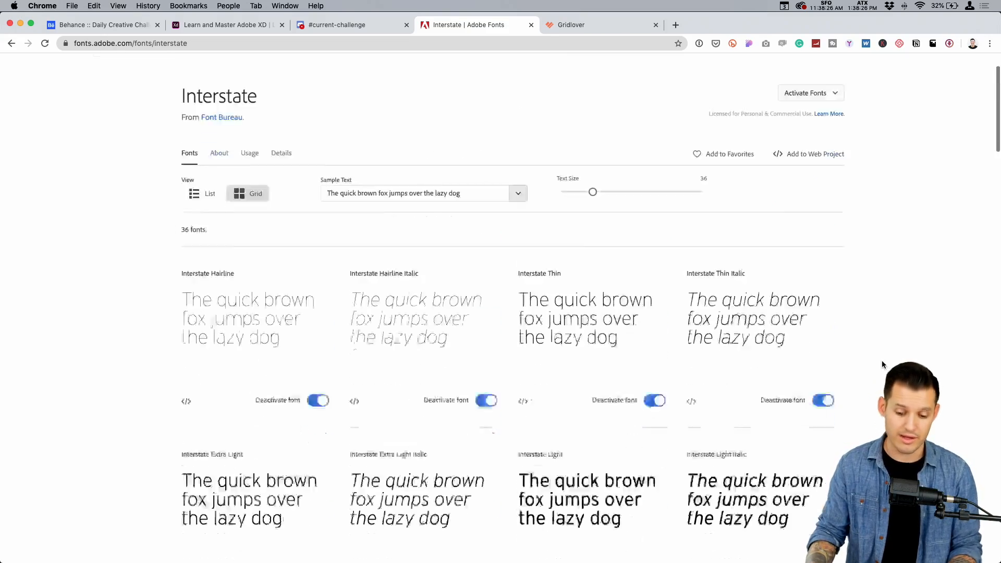
scroll(775, 310, down, 3)
scroll(886, 365, down, 10)
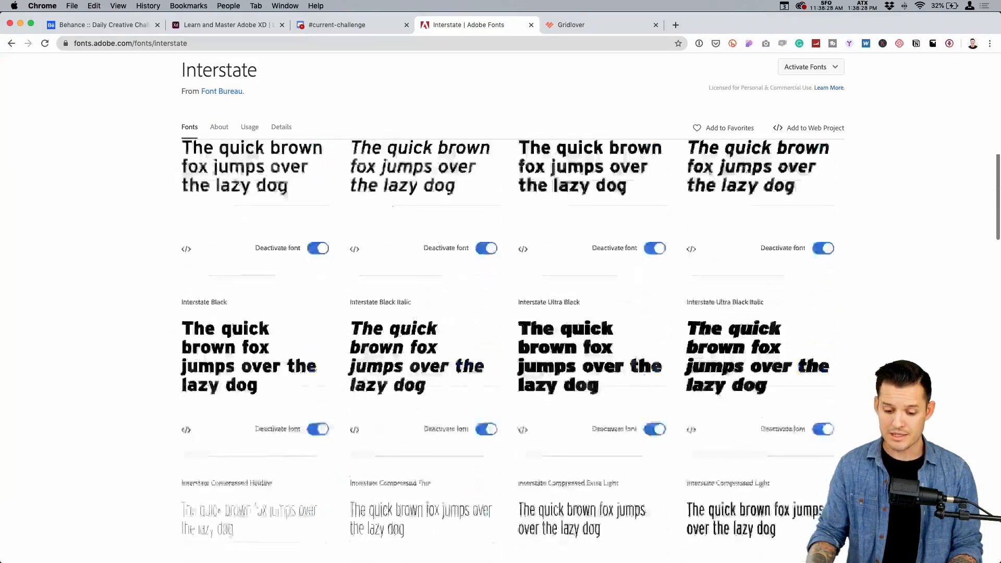
scroll(886, 365, up, 15)
scroll(886, 365, up, 2)
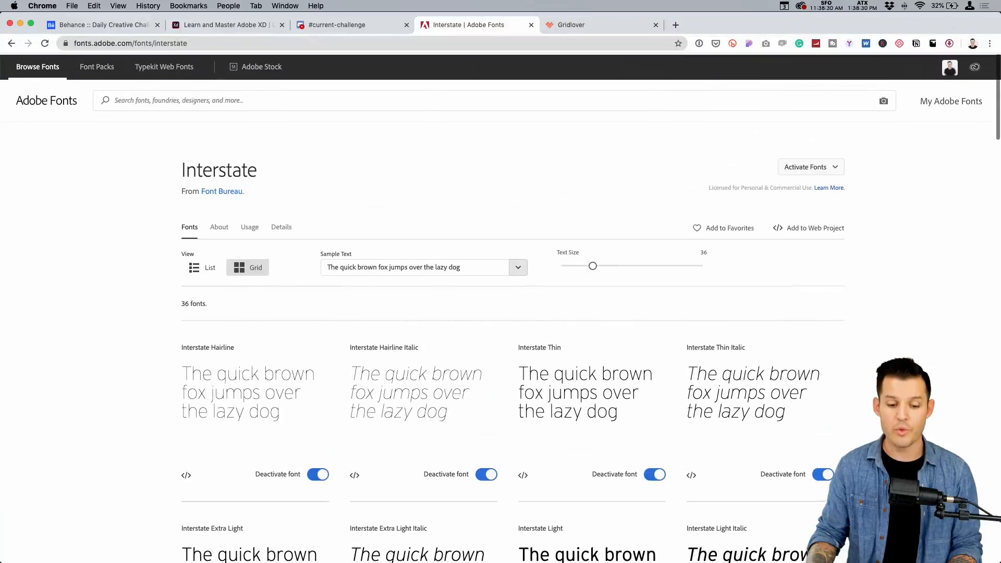
Switch to Adobe XD and add the text "Headline" near the upper left of the iPhone X/XS/11 Pro artboard
key(super+Tab)
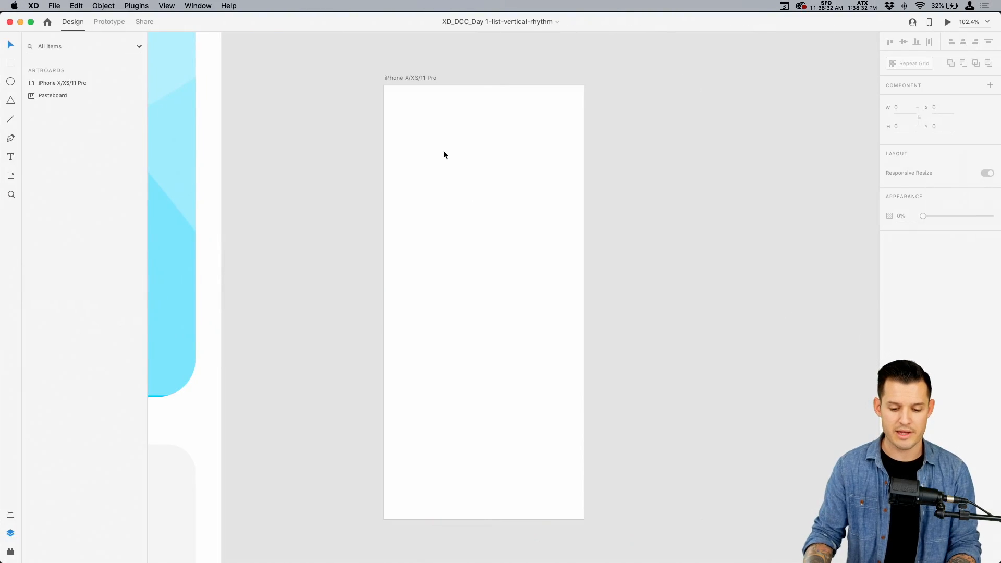
click(444, 155)
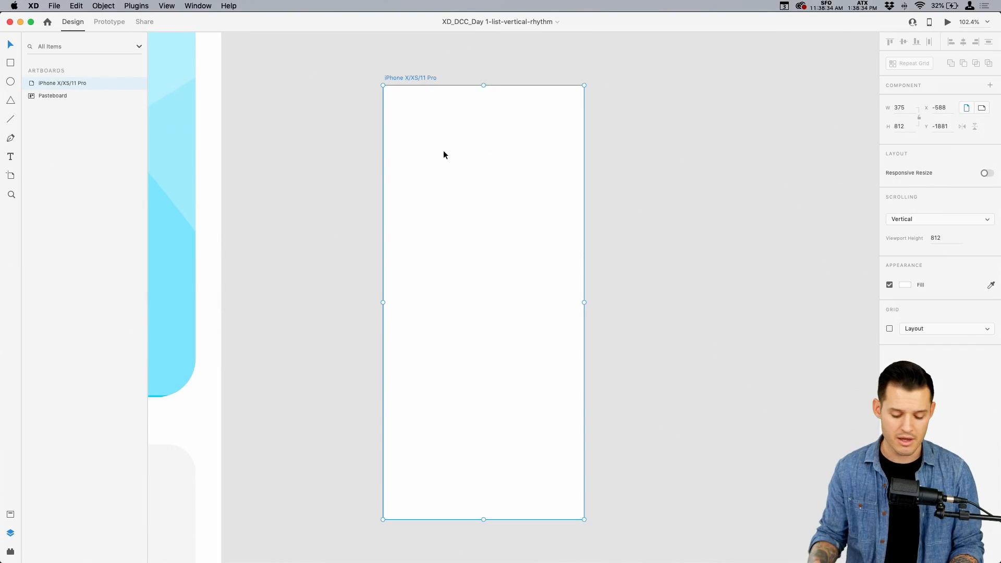
key(t)
click(408, 124)
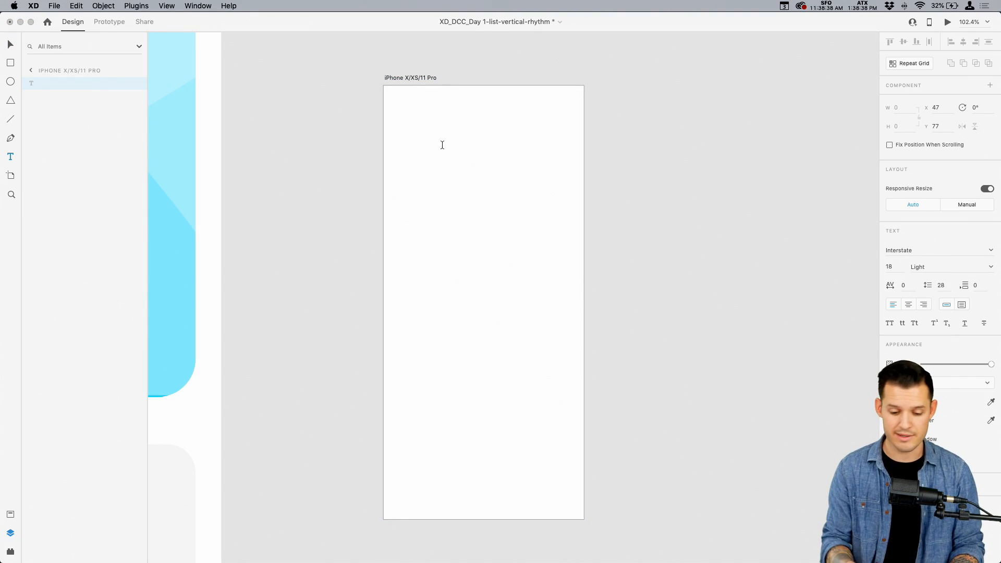
text(Headline)
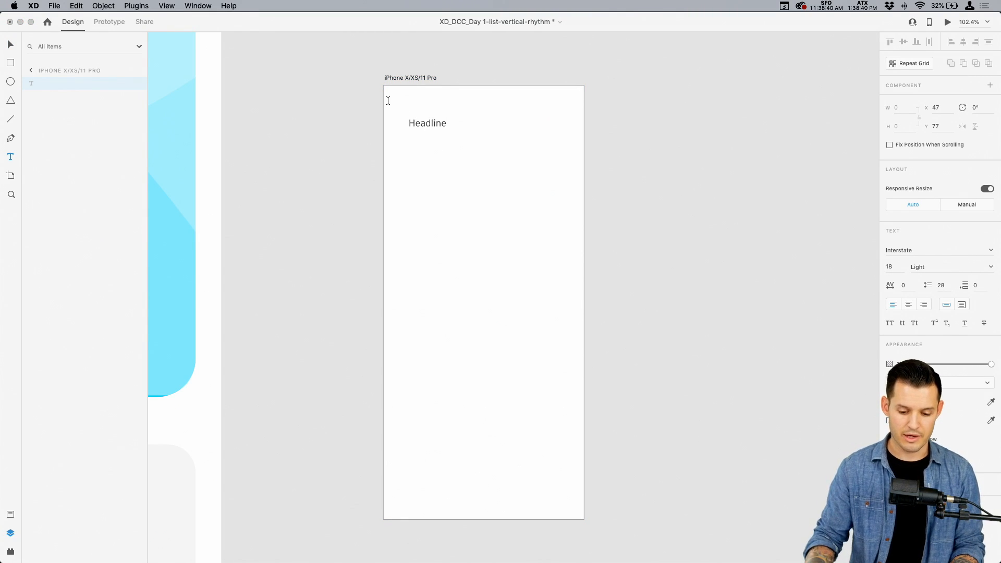
key(Escape)
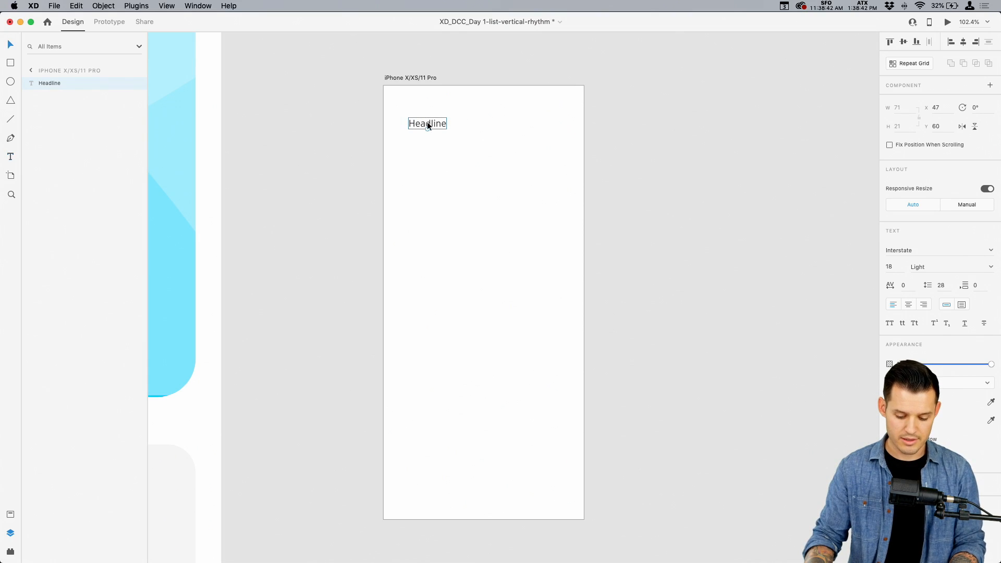
Duplicate the "Headline" text directly below itself and change the copy's wording to "Body Copy"
alt+drag(431, 123, 430, 142)
double_click(430, 140)
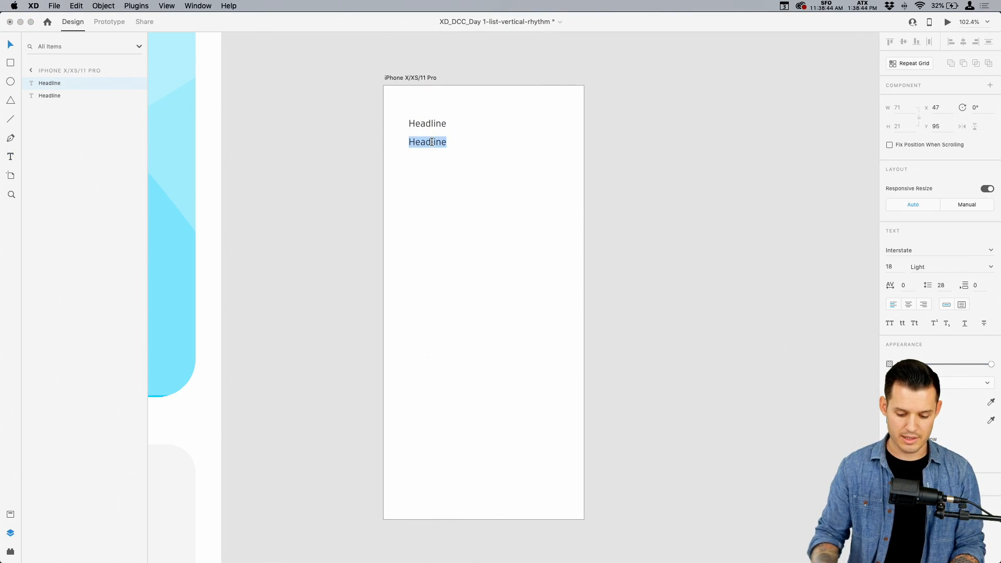
text(Body Copy)
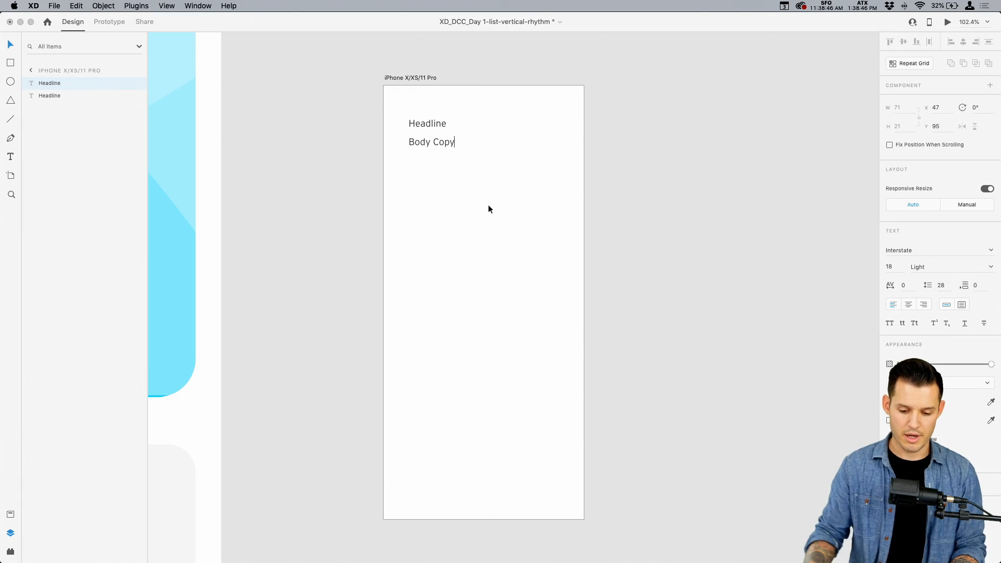
key(Escape)
Set the "Headline" text's font family to Kazimir
key(z)
drag(377, 111, 474, 184)
key(space)
drag(545, 173, 436, 186)
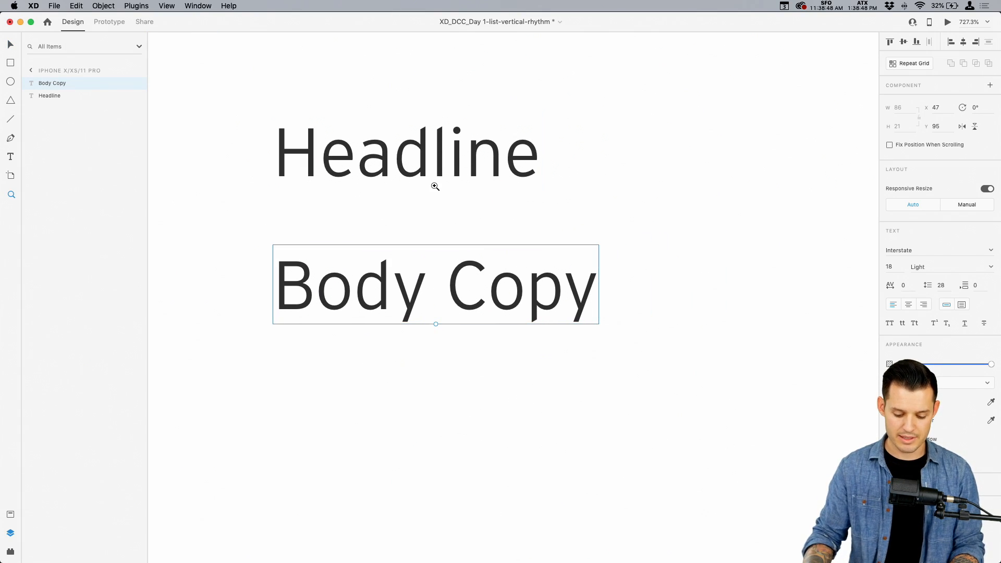
key(super+minus)
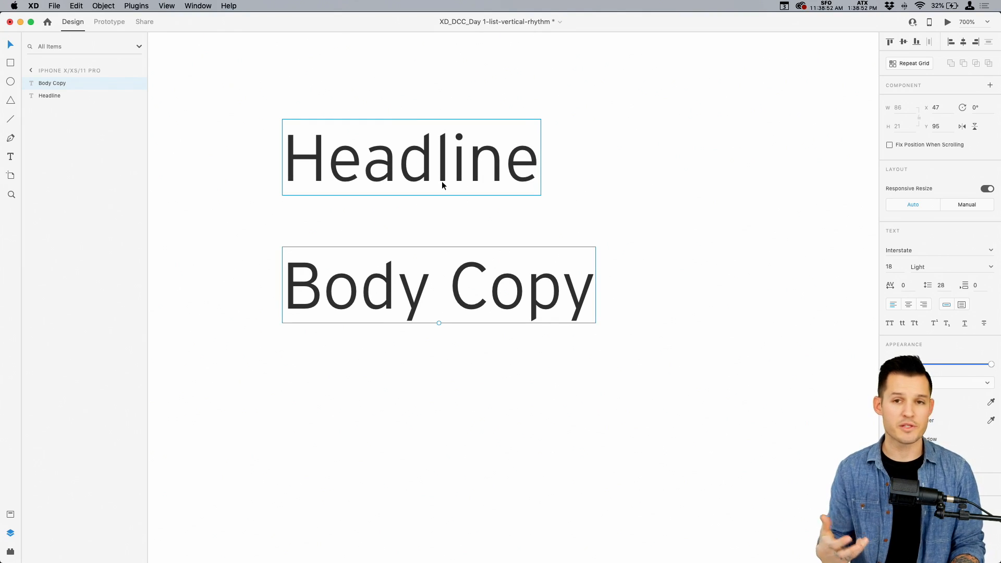
click(457, 172)
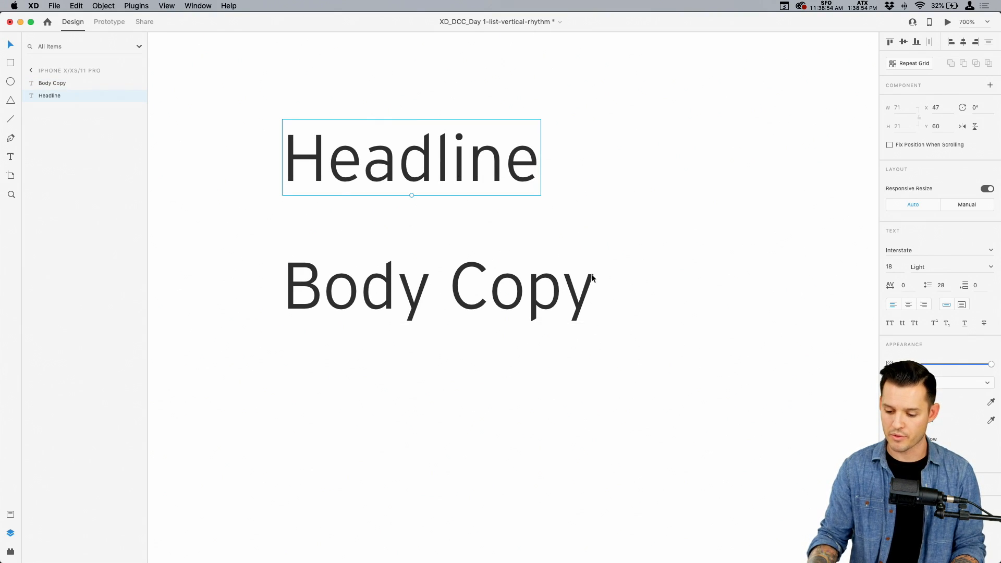
click(927, 251)
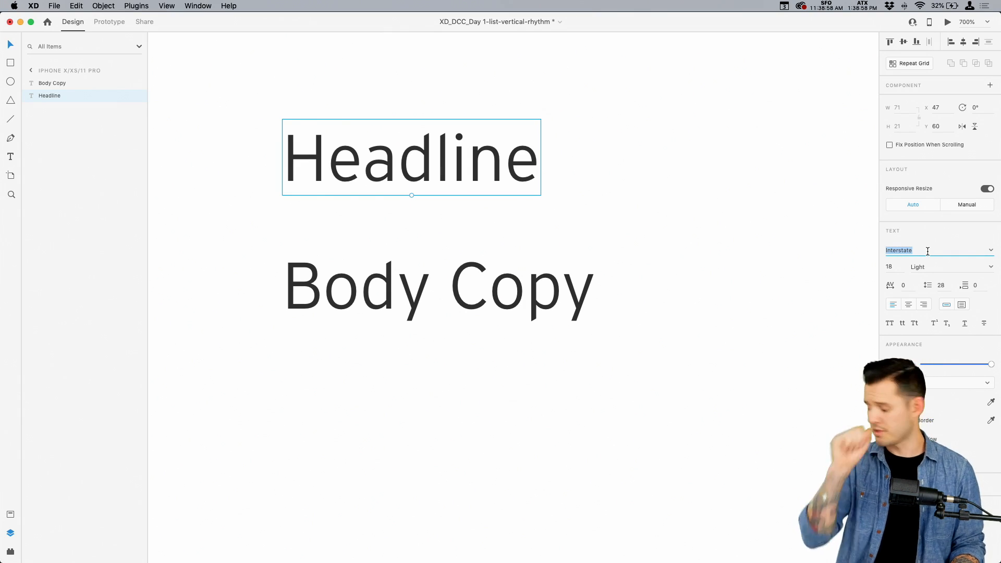
text(Kazimir)
key(Return)
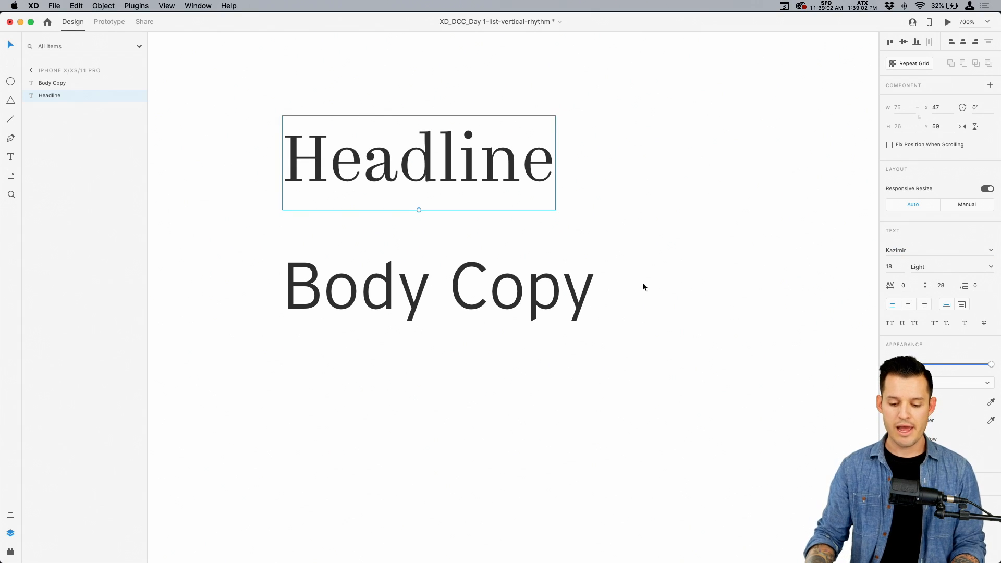
Move the "Body Copy" text up to Y 89, closer beneath the headline
click(559, 293)
click(526, 179)
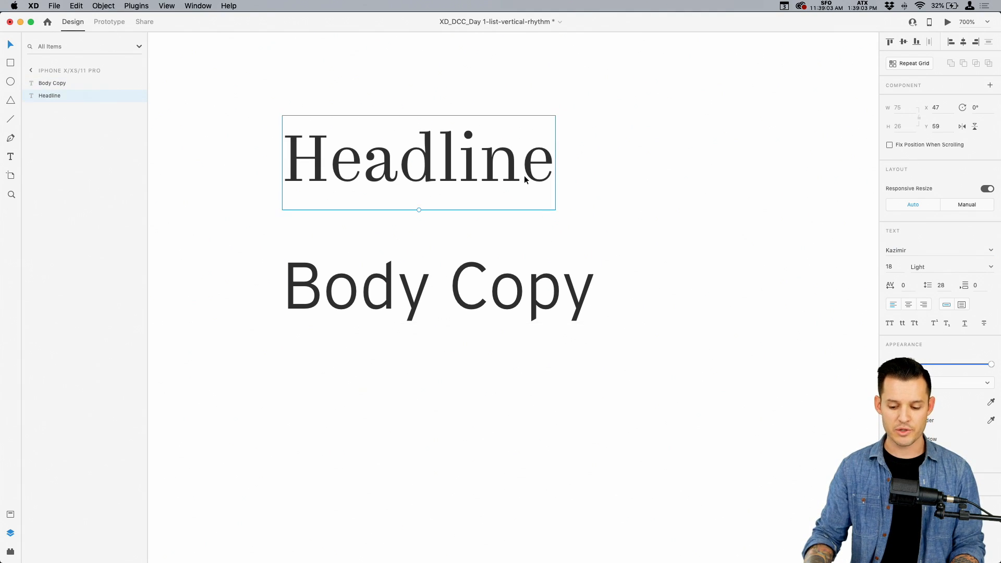
click(529, 285)
drag(500, 301, 500, 279)
shift+click(454, 178)
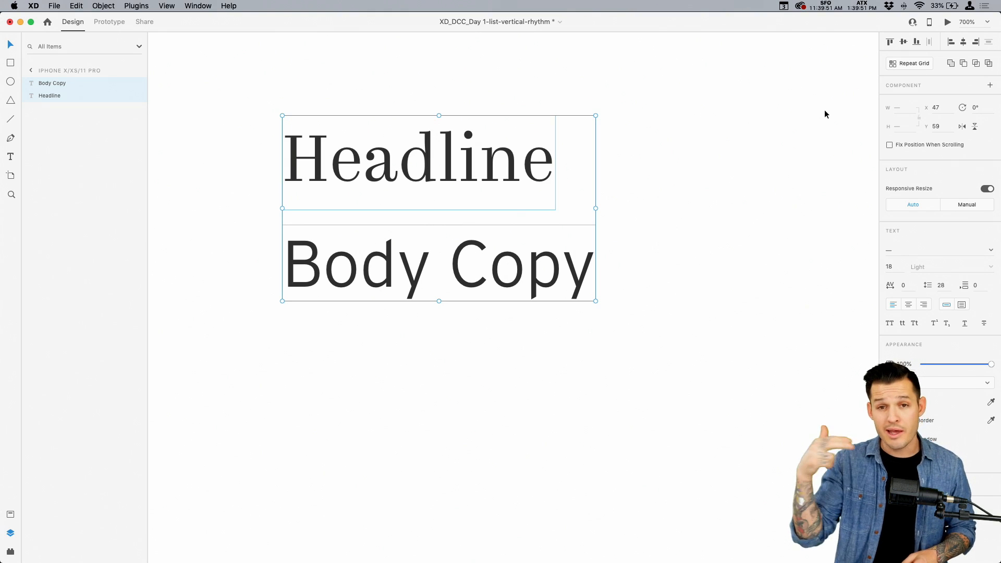
click(778, 118)
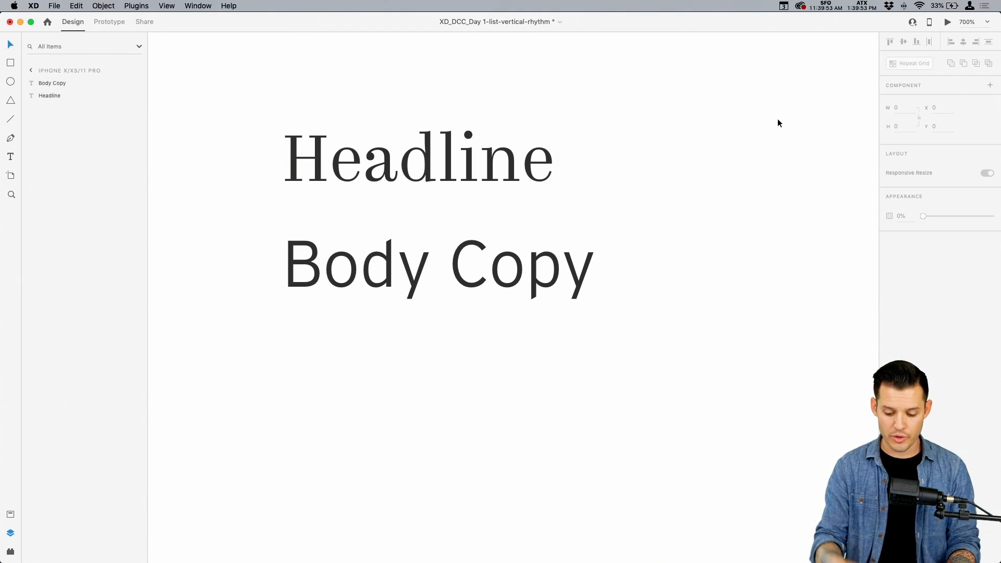
Try the Medium weight on the "Headline" text and settle on Bold
click(437, 148)
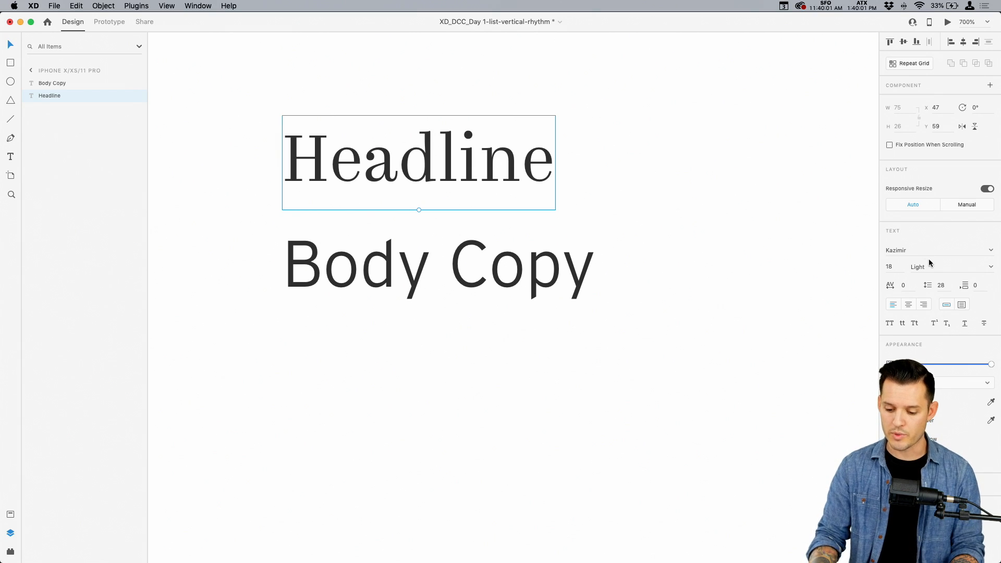
click(991, 269)
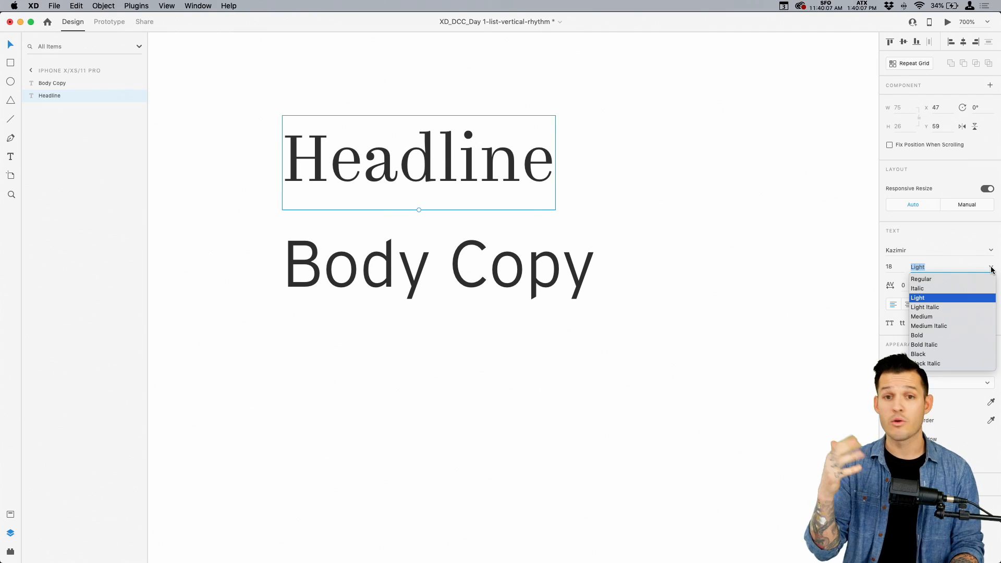
click(931, 316)
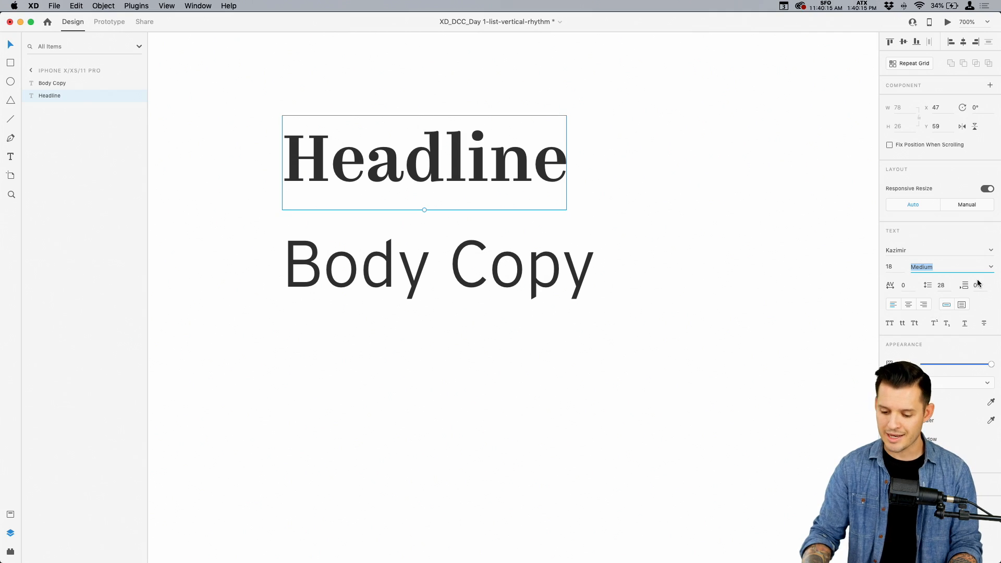
click(990, 268)
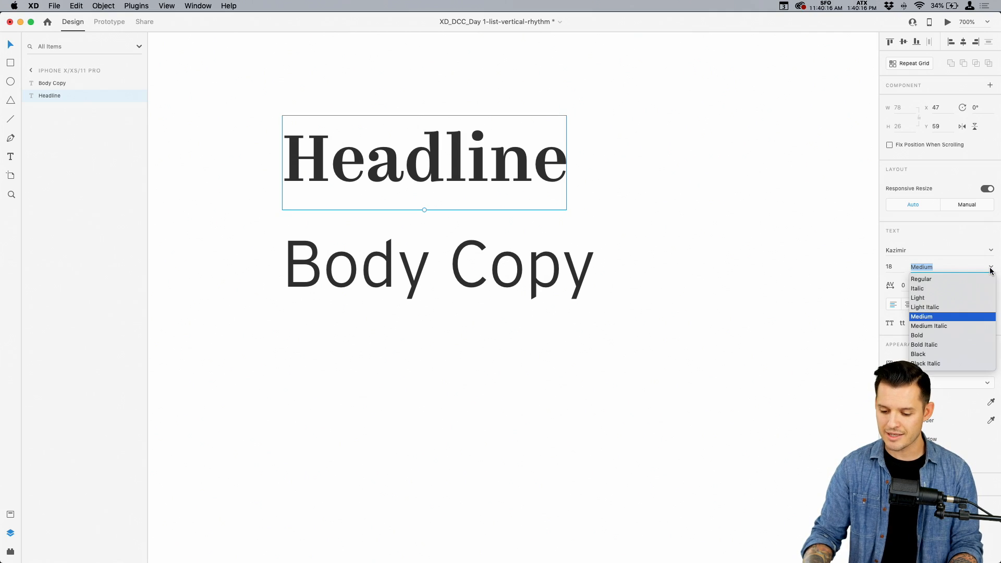
click(931, 335)
click(700, 321)
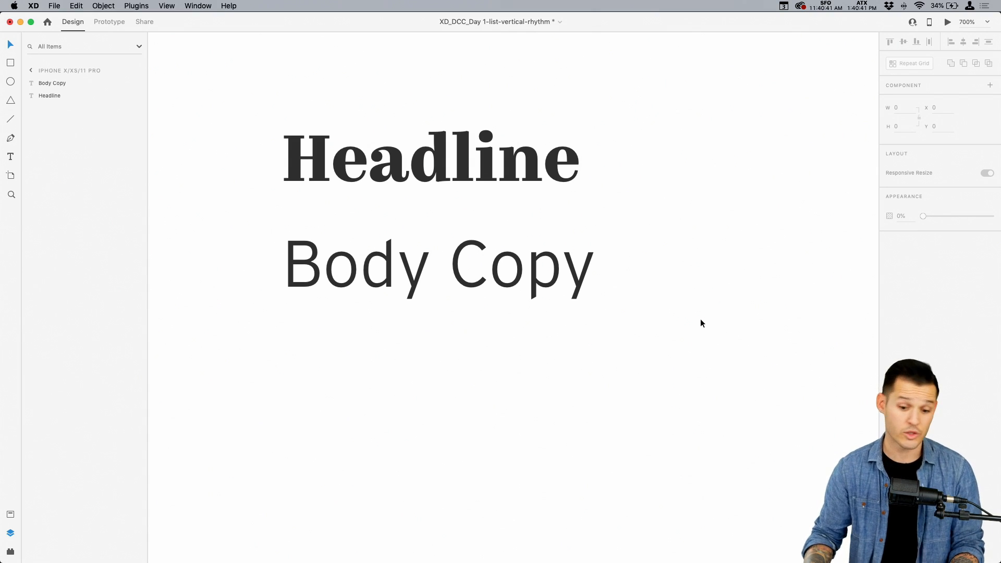
Lighten the "Body Copy" text's fill to grey #ADADAD and darken it again to #343434
click(527, 289)
click(903, 402)
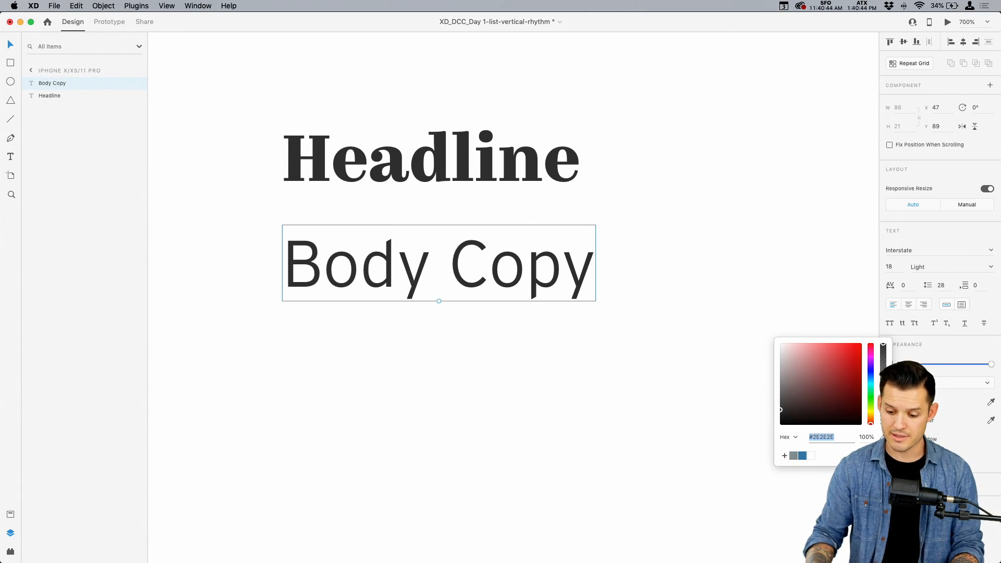
mouse_move(796, 415)
mouse_down()
mouse_move(773, 392)
mouse_move(771, 368)
mouse_up()
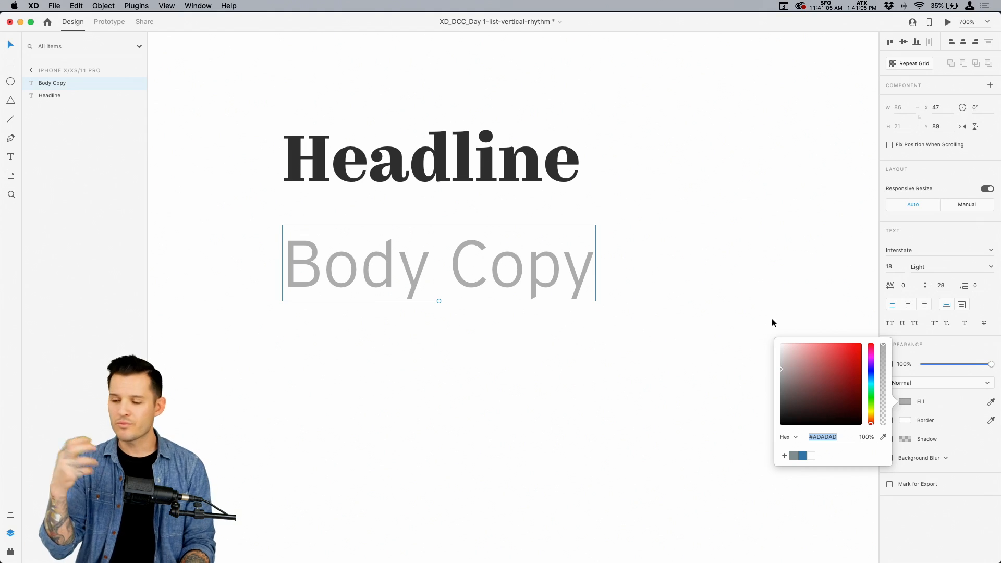
drag(780, 391, 777, 407)
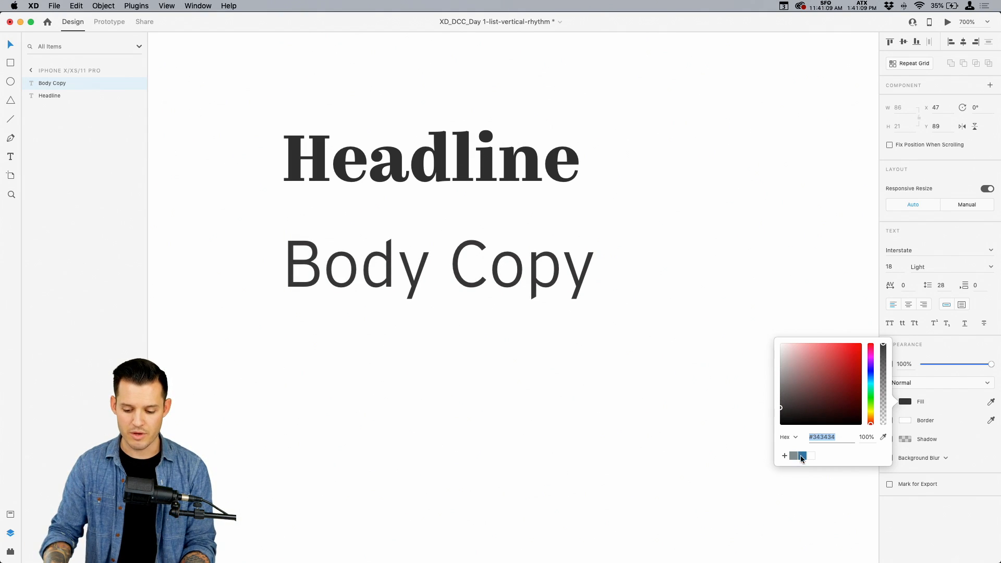
Save the headline's #2E2E2E fill as a color swatch and apply it to the "Body Copy" text
click(511, 178)
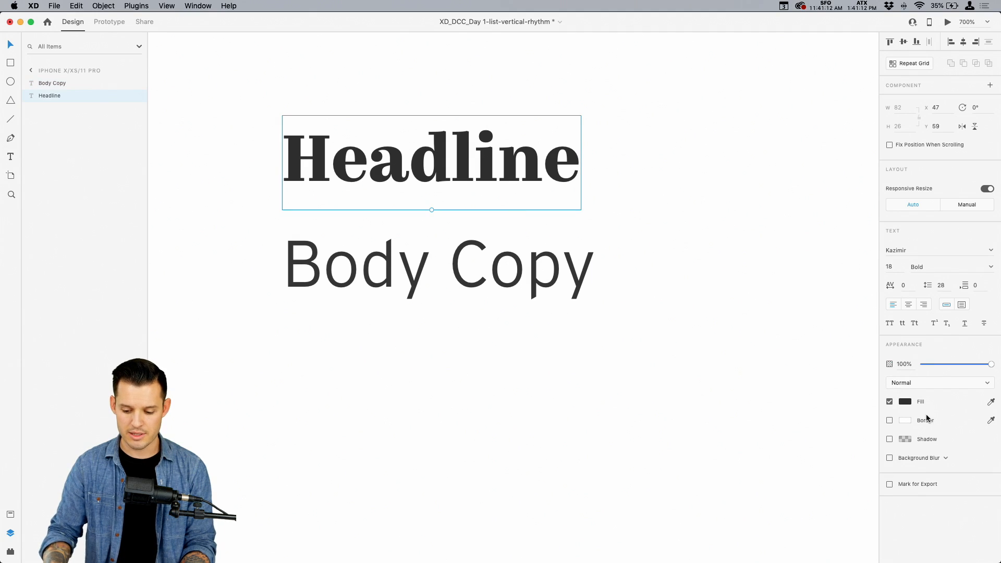
click(905, 403)
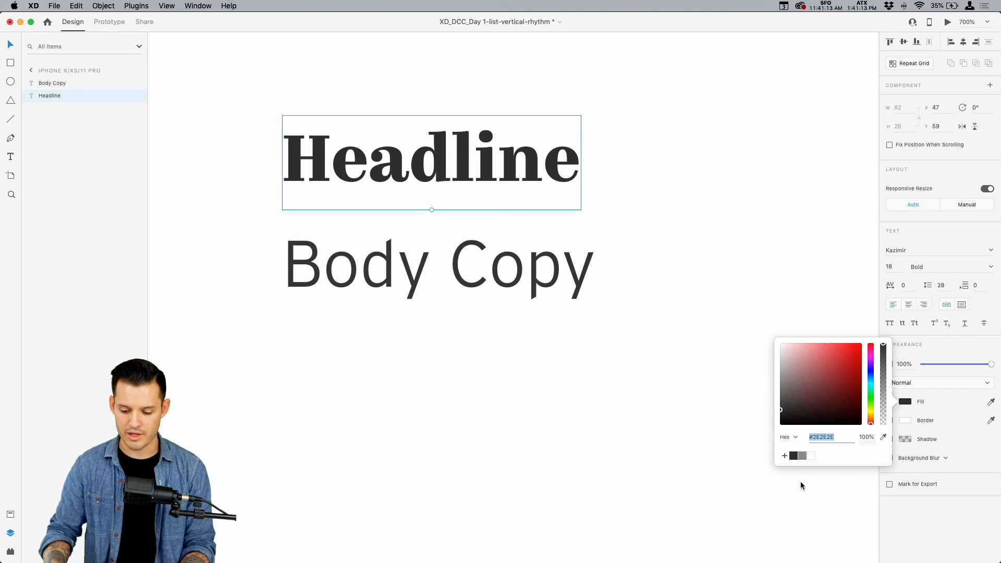
click(469, 284)
click(905, 402)
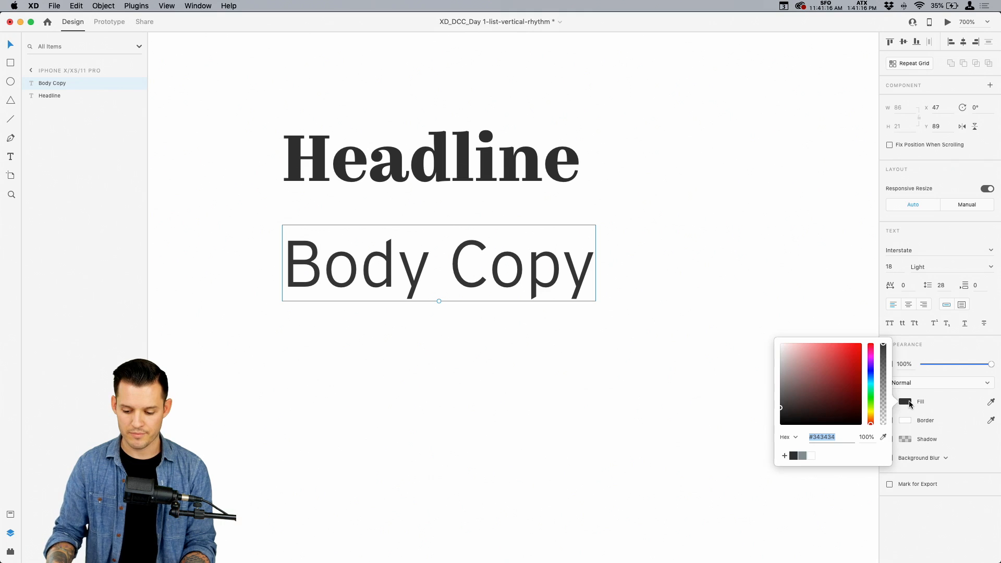
click(712, 427)
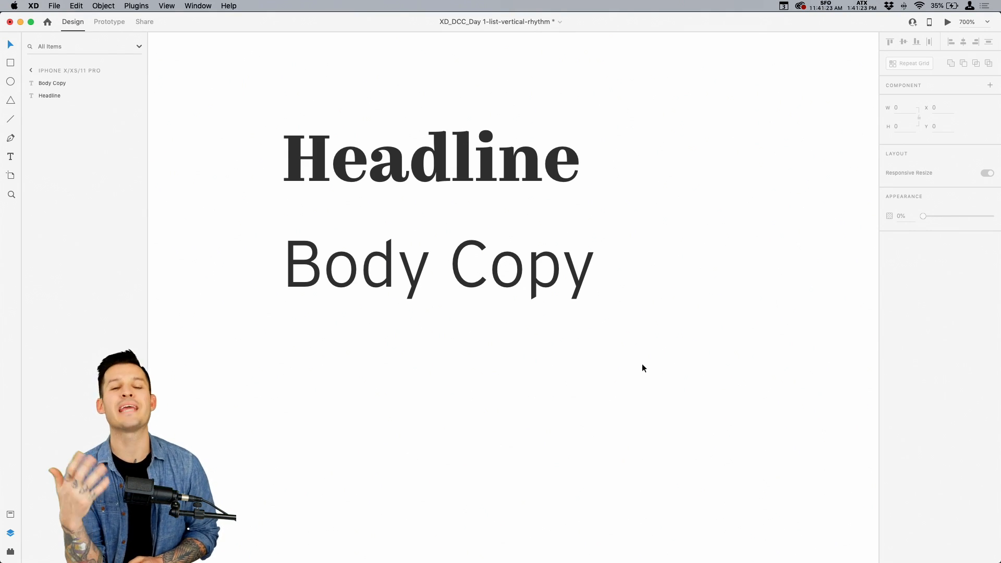
Try a dark blue fill on the "Headline" text and undo the color change
click(518, 168)
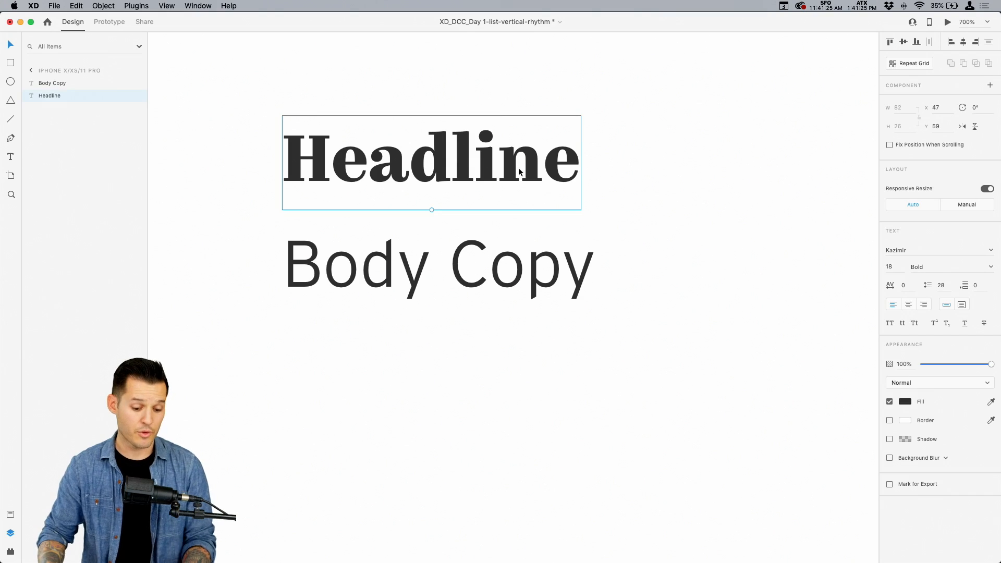
click(904, 404)
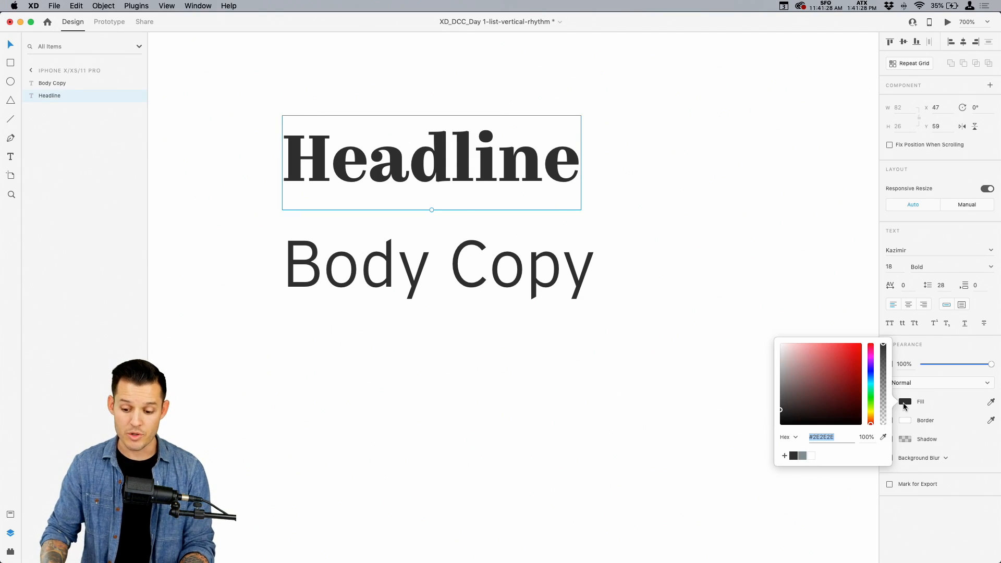
drag(870, 394, 870, 379)
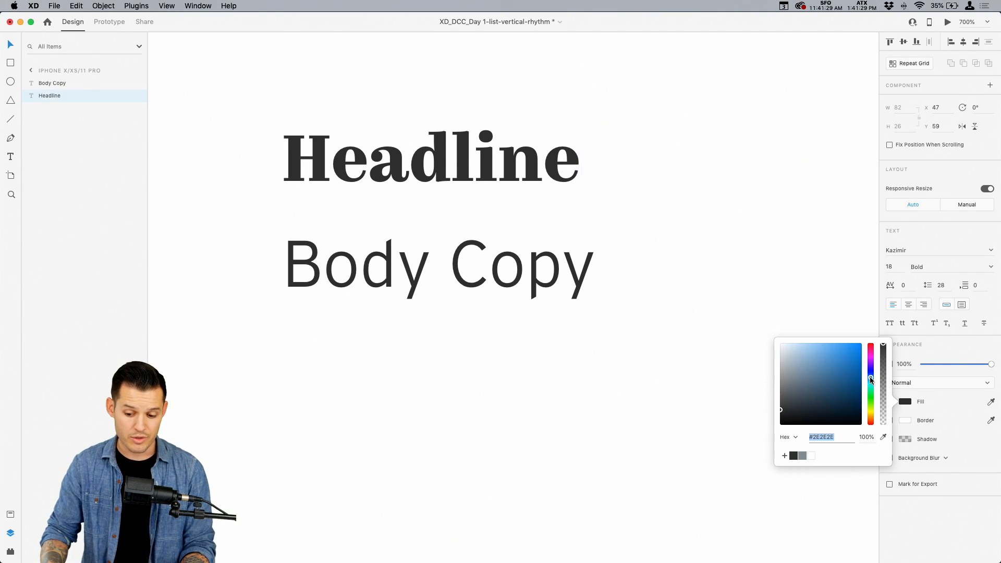
click(859, 377)
click(737, 358)
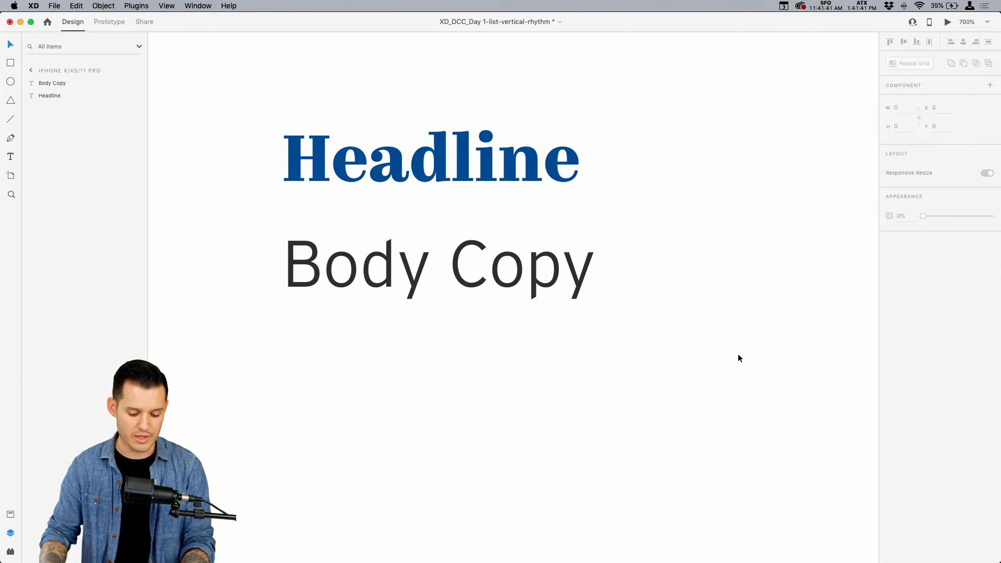
key(cmd+z)
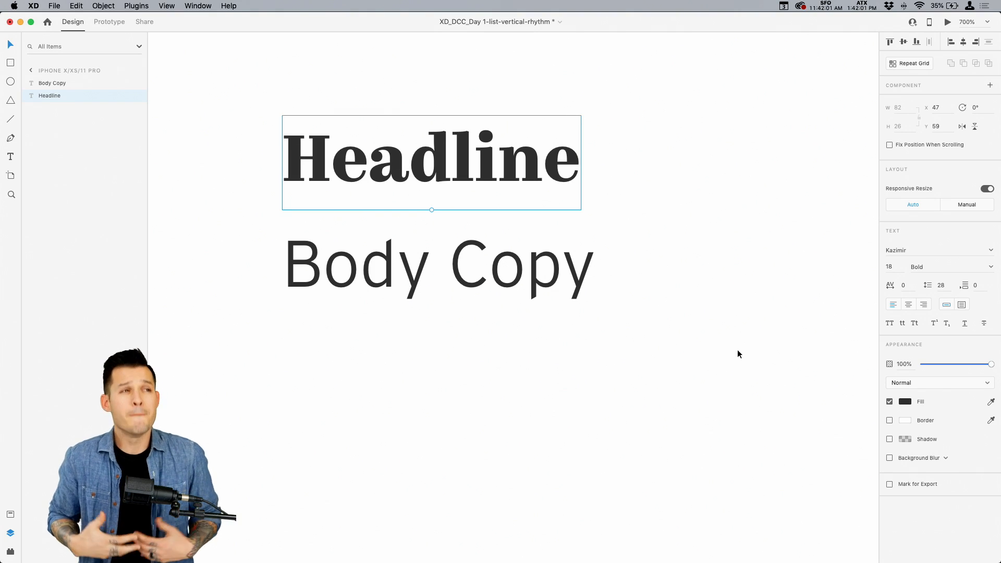
Reduce the "Body Copy" text's font size to 16
click(584, 295)
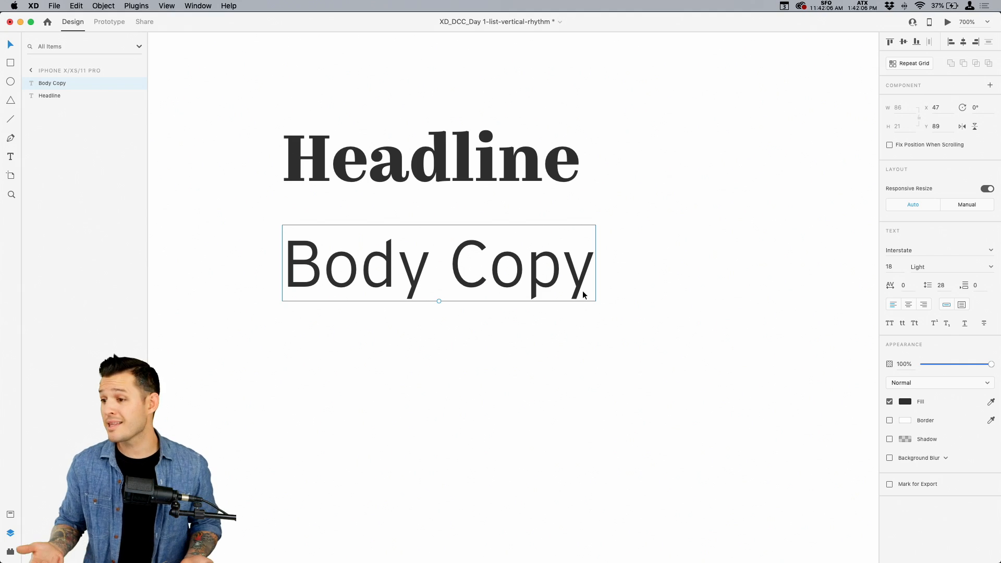
click(895, 270)
key(Down)
key(Down)
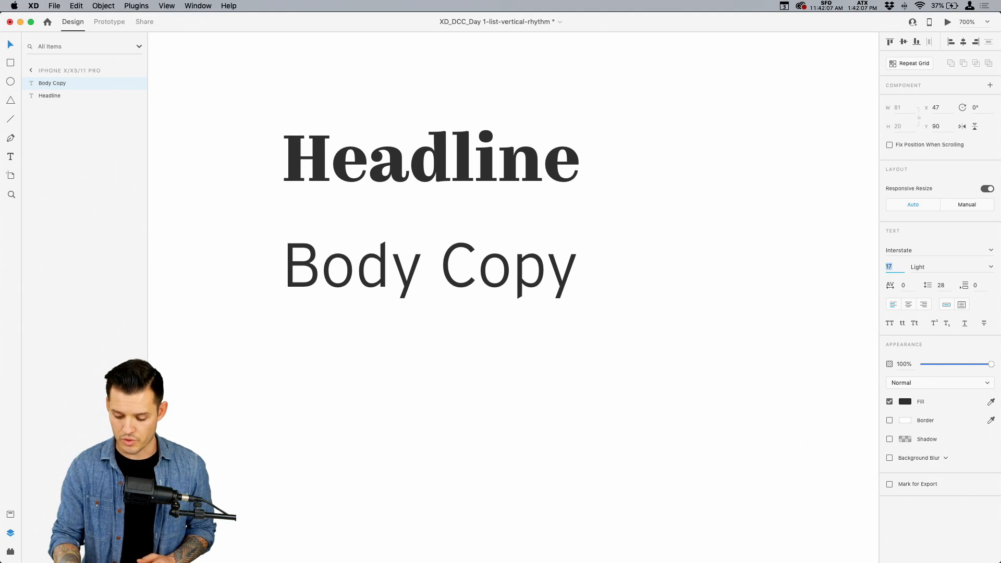
click(713, 294)
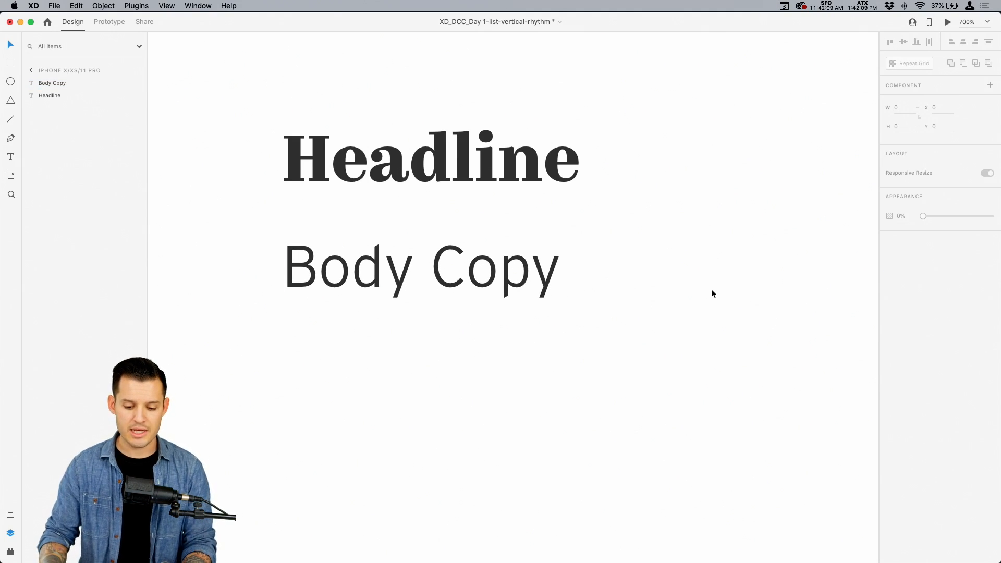
Convert the "Body Copy" text to a fixed-size area text box and enlarge it to about 283 by 163
key(super+minus)
key(super+minus)
key(super+minus)
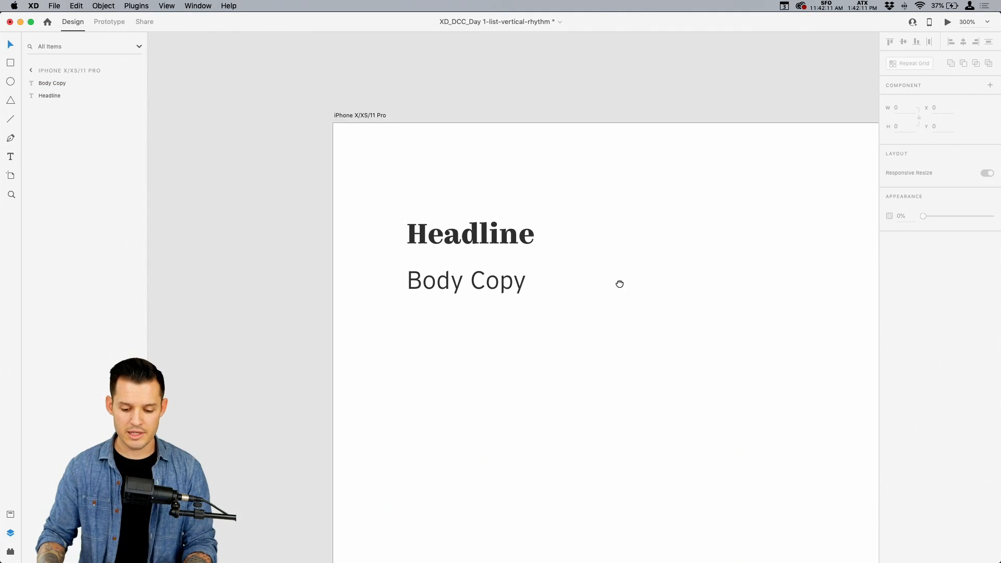
scroll(620, 284, down, 5)
scroll(619, 284, right, 5)
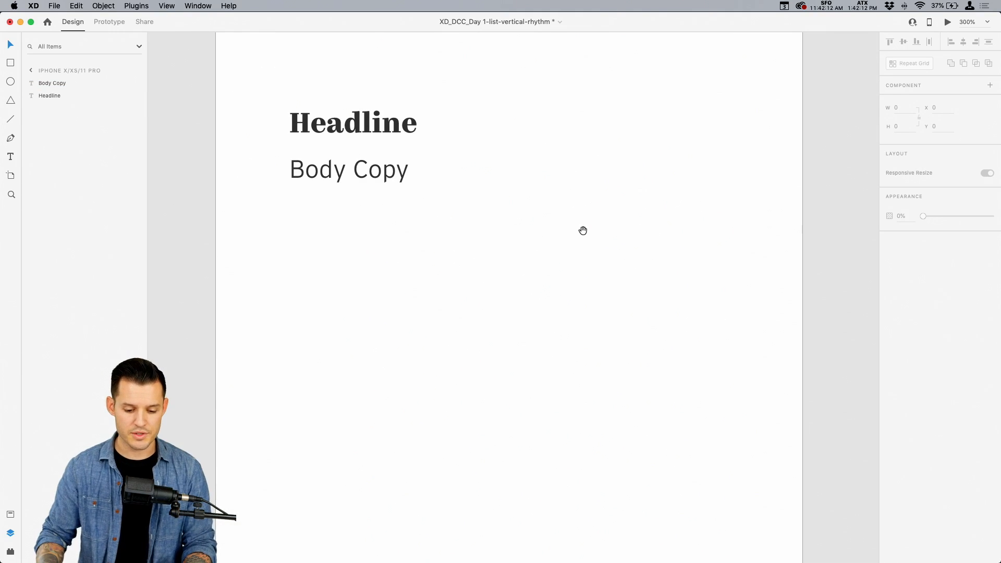
click(11, 552)
click(81, 264)
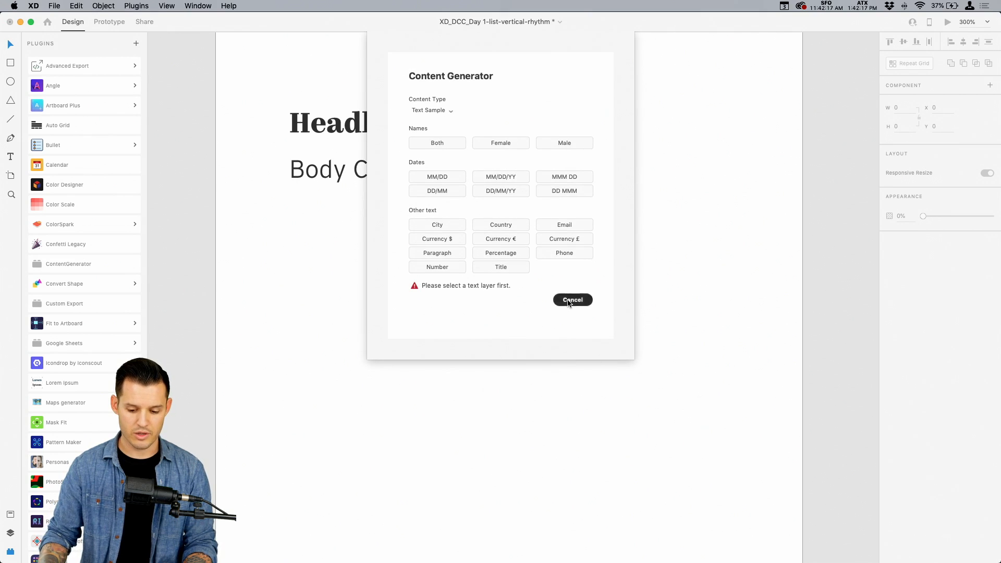
click(568, 301)
click(347, 180)
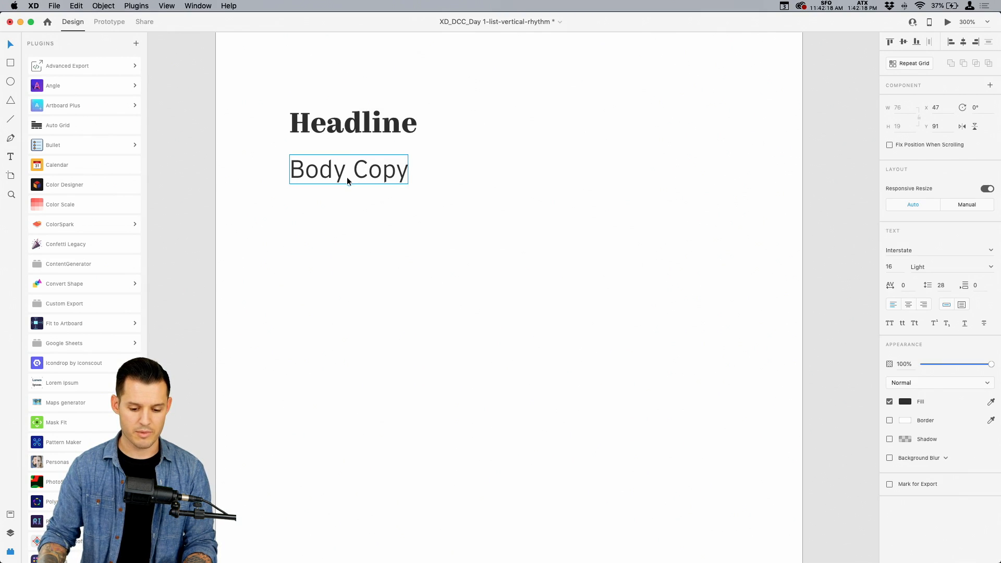
click(962, 305)
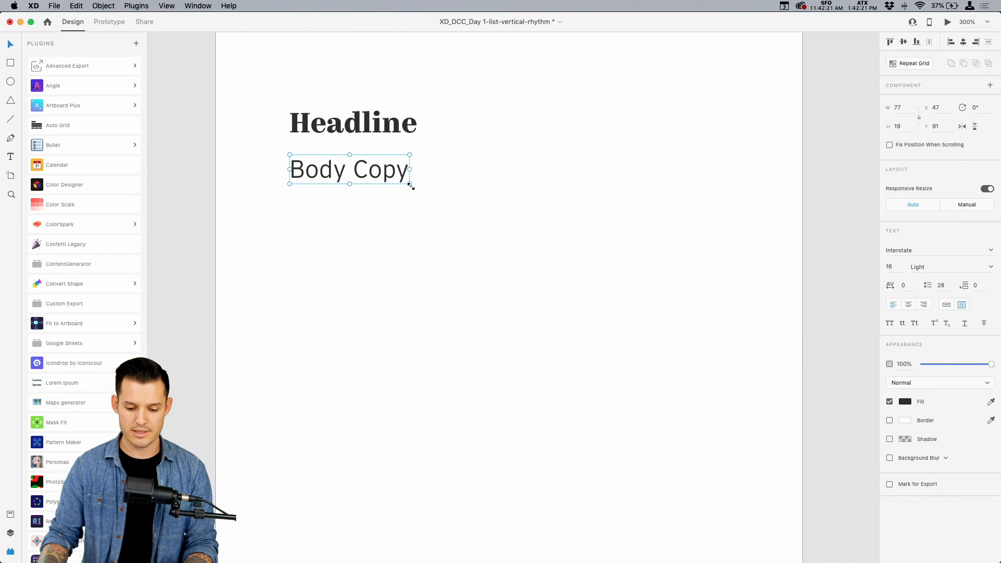
drag(411, 186, 732, 409)
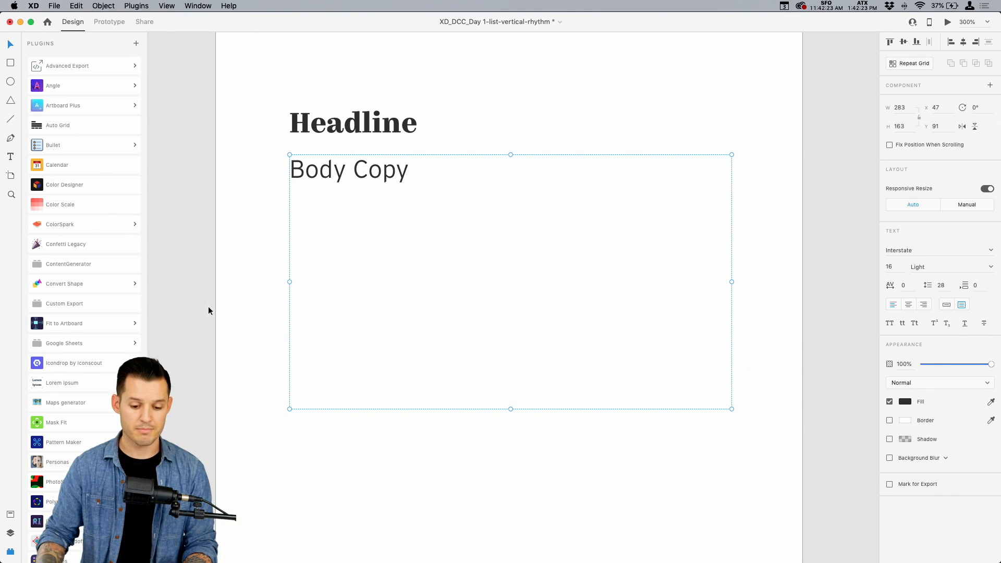
Fill the body copy box with a placeholder paragraph from the ContentGenerator plugin
click(85, 264)
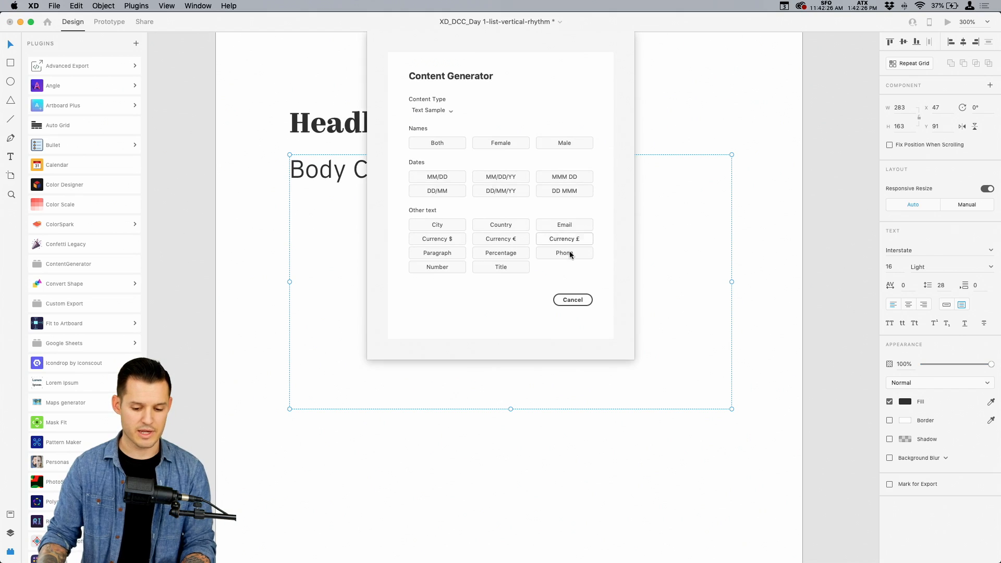
click(446, 253)
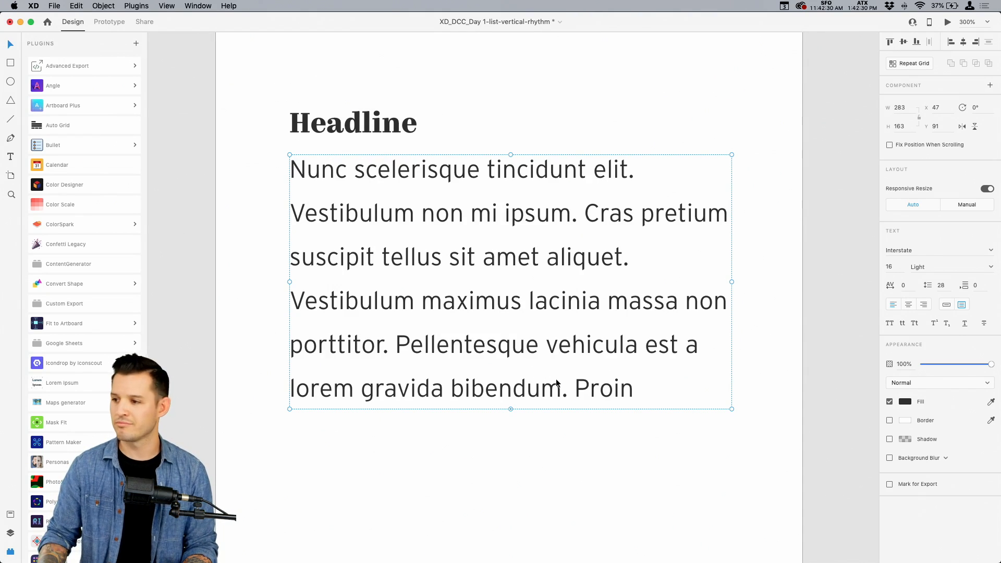
click(530, 426)
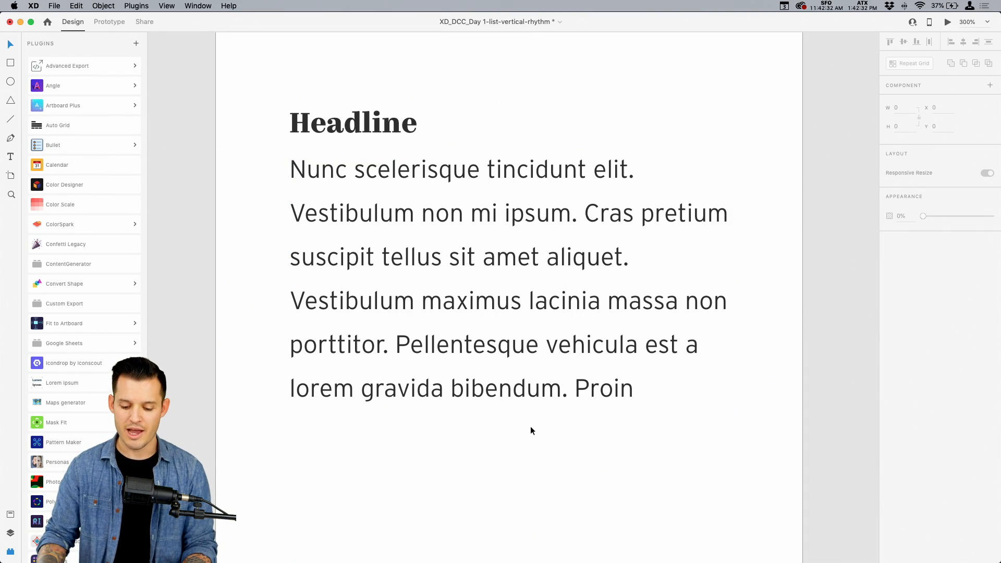
Move the headline and the paragraph down together so that the headline sits at Y 73
click(513, 386)
shift+click(369, 133)
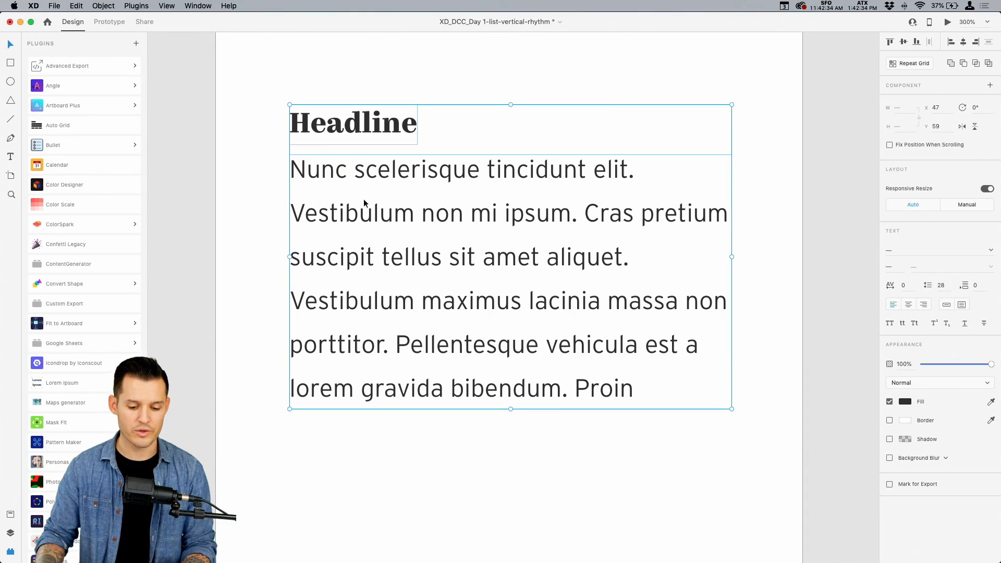
key(z)
drag(270, 90, 626, 412)
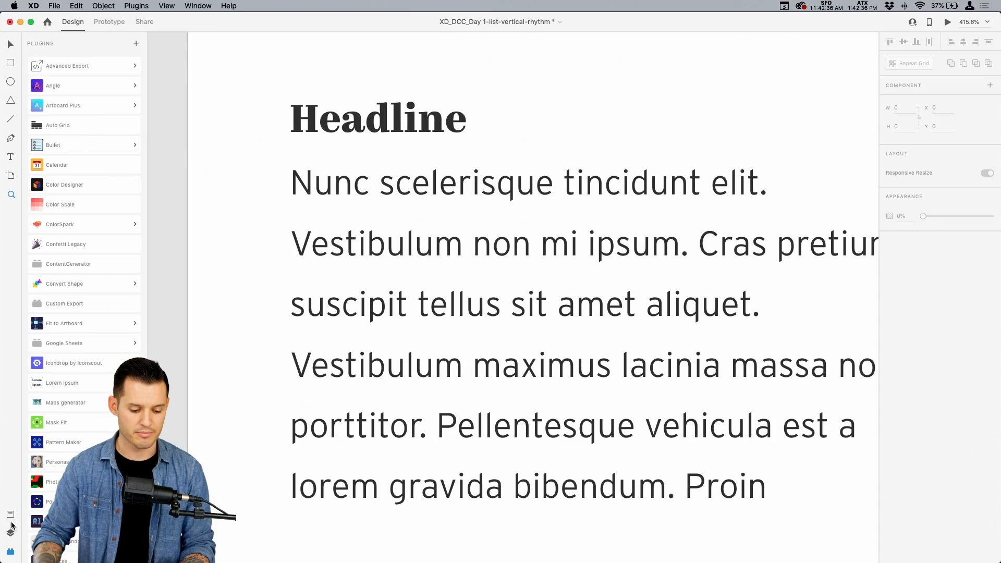
click(10, 531)
scroll(424, 384, right, 2)
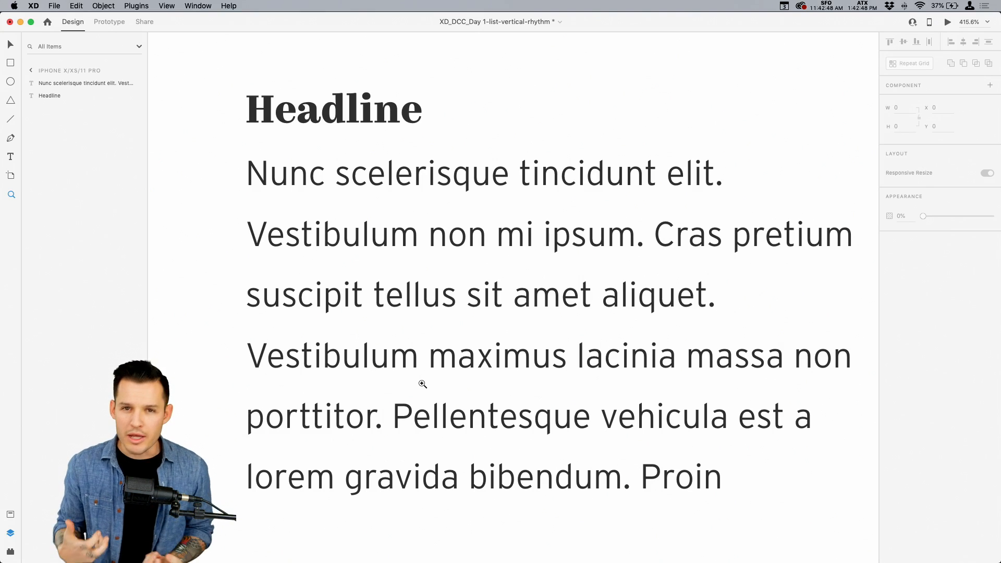
click(366, 269)
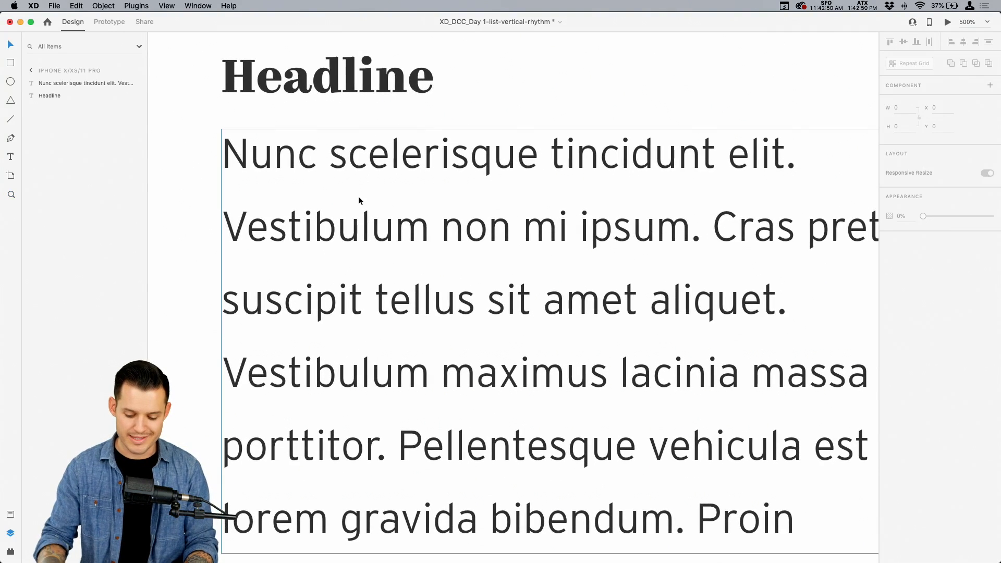
key(super+minus)
click(360, 178)
shift+click(362, 141)
scroll(368, 131, up, 2)
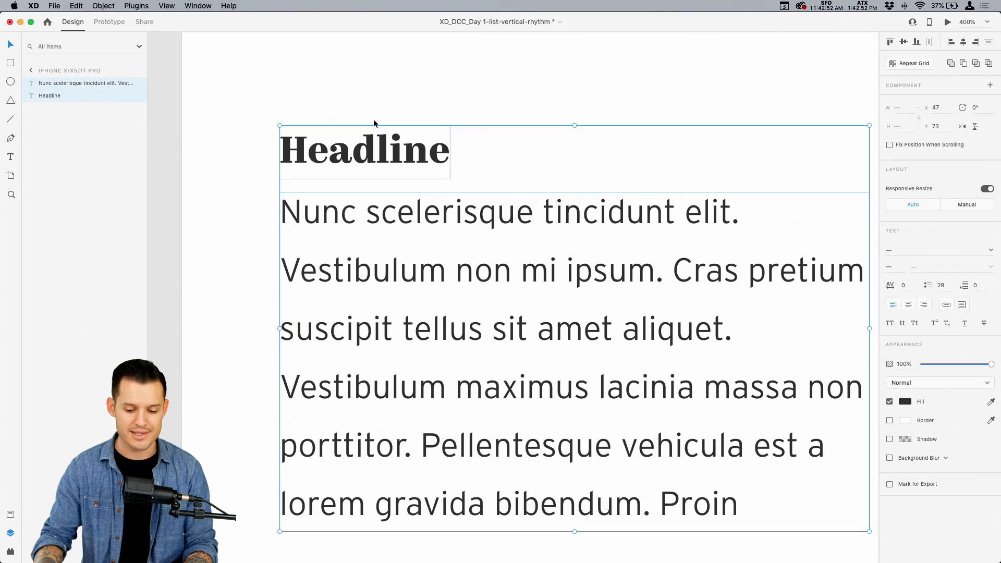
click(377, 105)
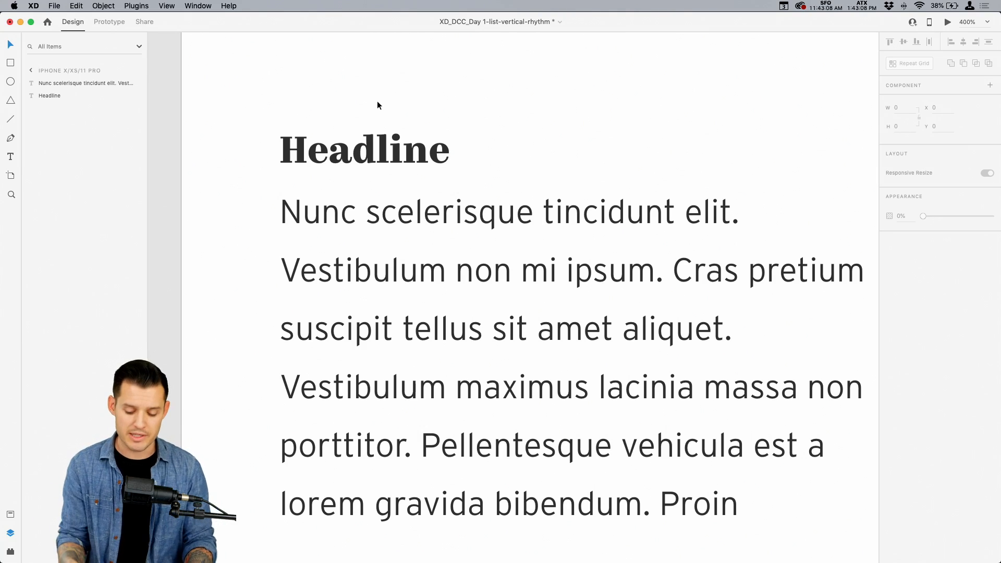
key(super+minus)
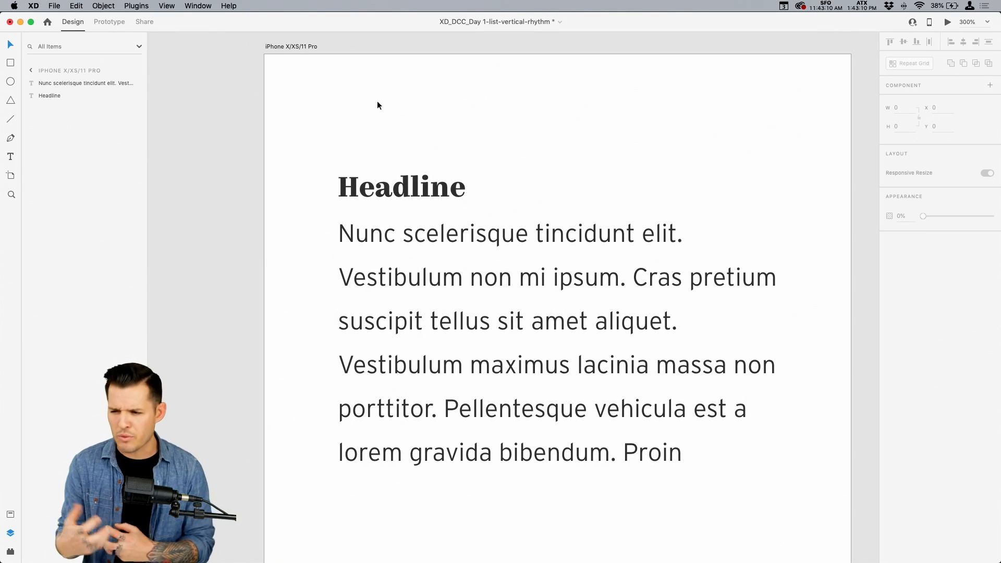
Set the "Headline" text's font size to 16 to match the body copy
click(430, 263)
click(410, 187)
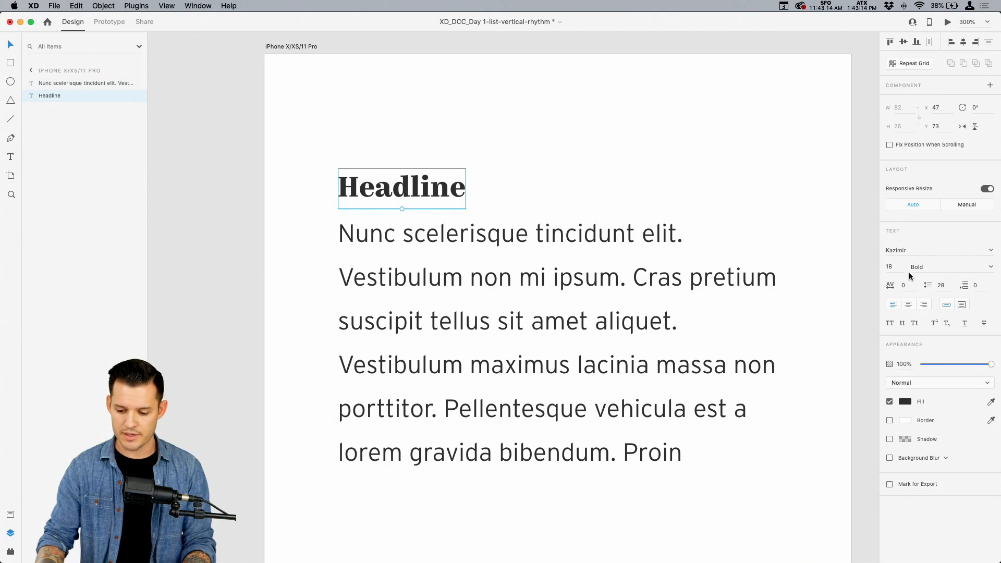
click(890, 267)
text(16)
key(Return)
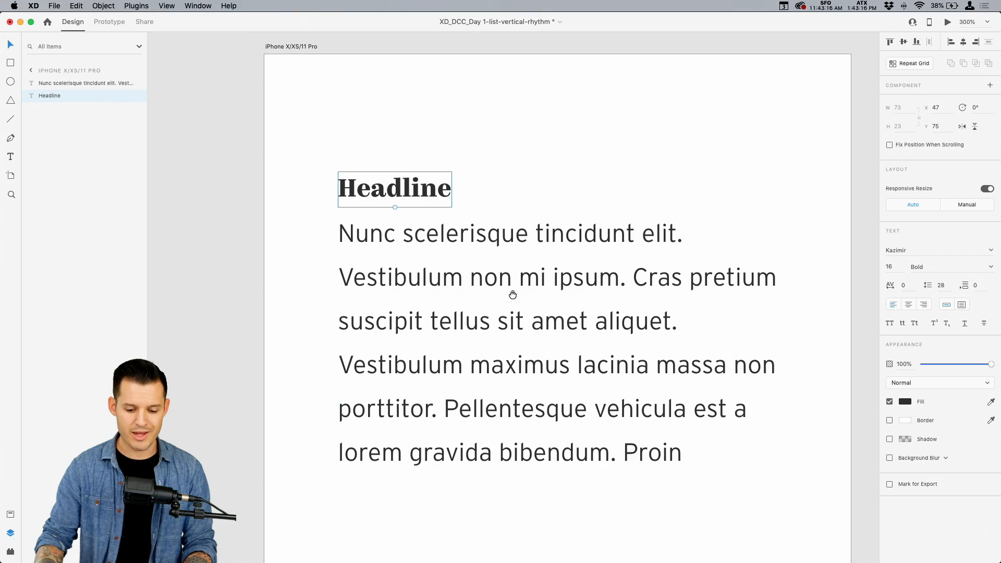
Try scaling the headline freehand to about size 33, undo it, and place the headline back above the paragraph at Y 73
scroll(495, 281, down, 2)
drag(395, 168, 423, 156)
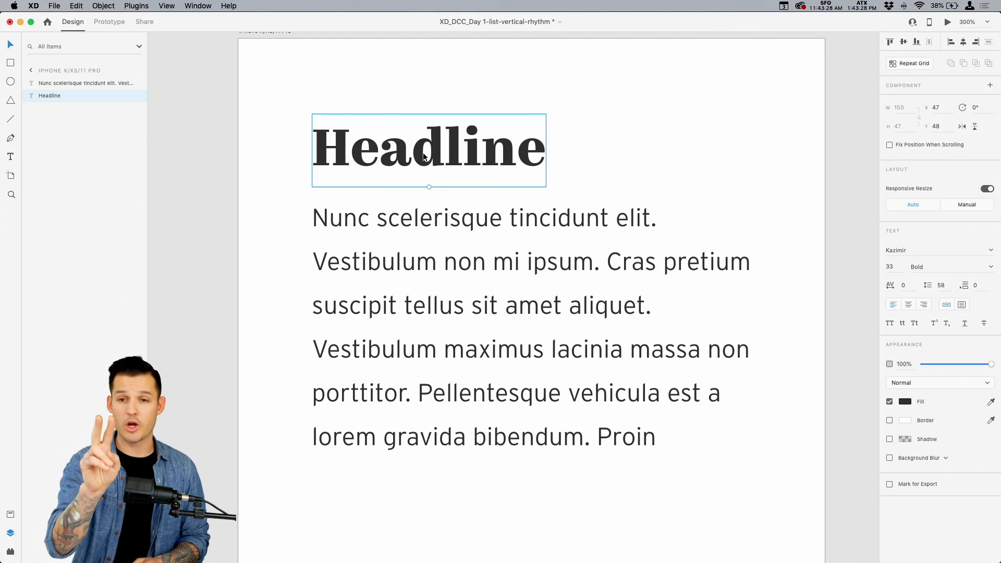
key(super+z)
key(super+z)
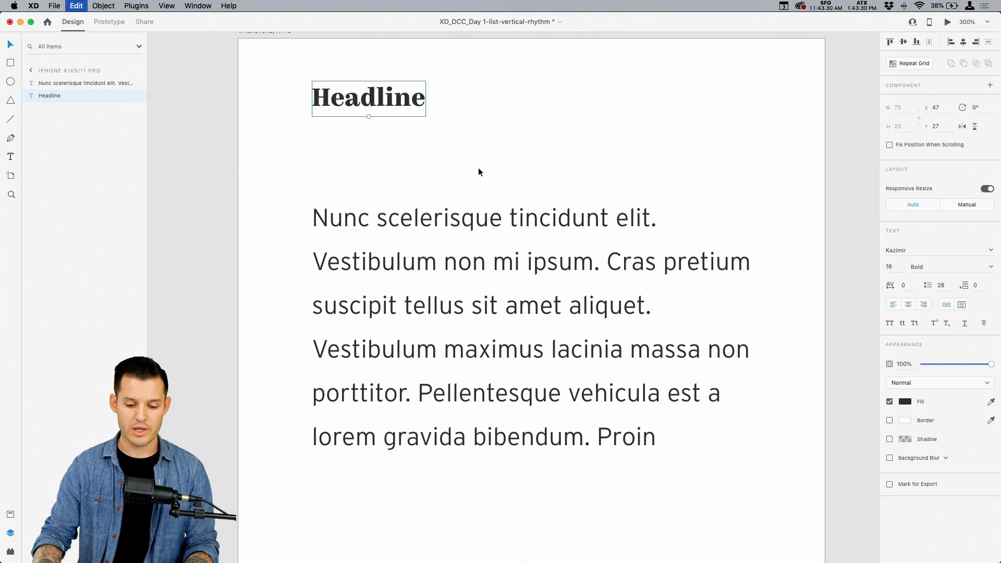
drag(397, 111, 386, 170)
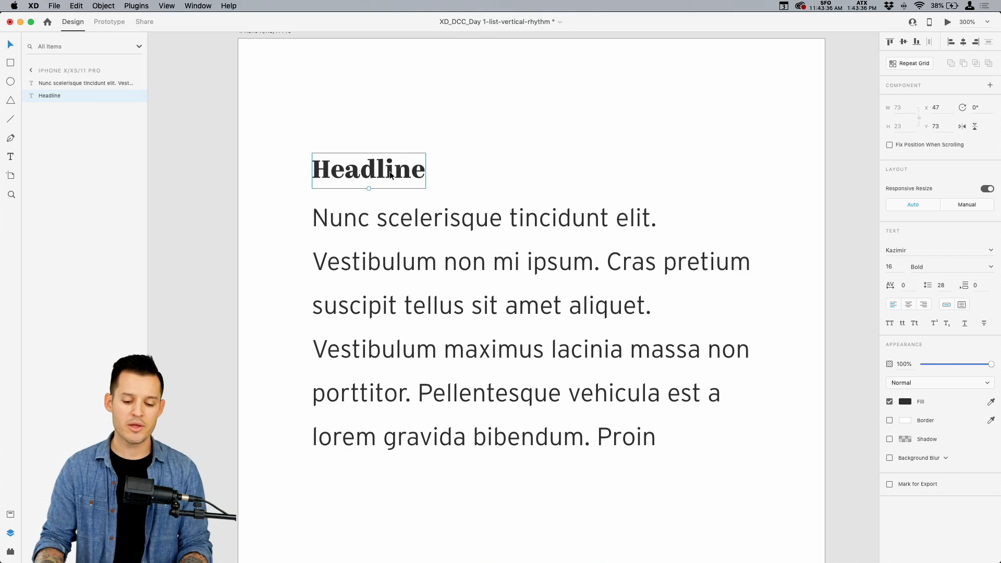
Move the headline and paragraph down the artboard, placing the headline at Y 122 with a wider gap above the paragraph
drag(291, 118, 393, 356)
click(403, 197)
mouse_move(393, 266)
mouse_down()
mouse_move(390, 244)
mouse_move(395, 250)
mouse_up()
Set the headline's font size to 32, double the body copy size
click(901, 269)
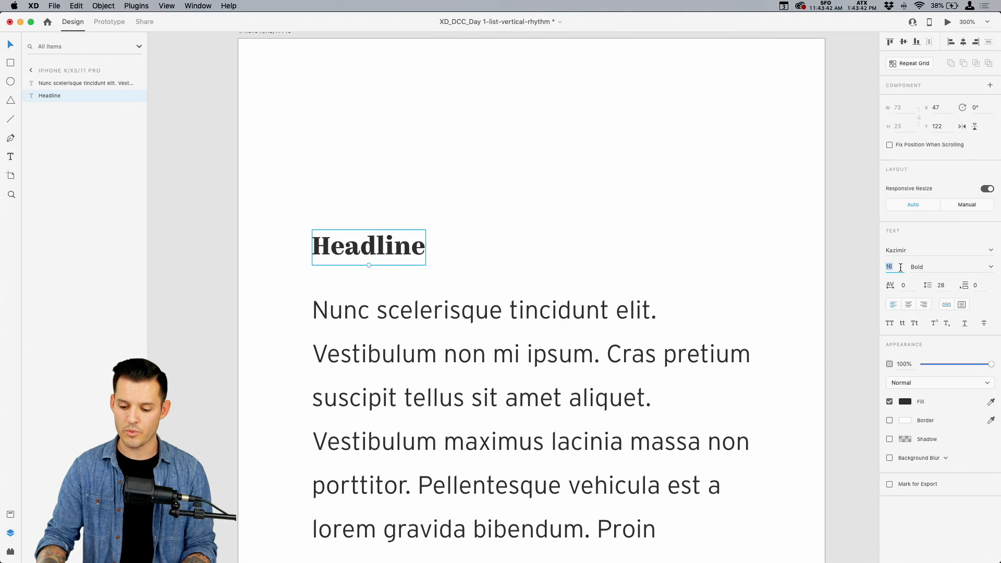
click(900, 266)
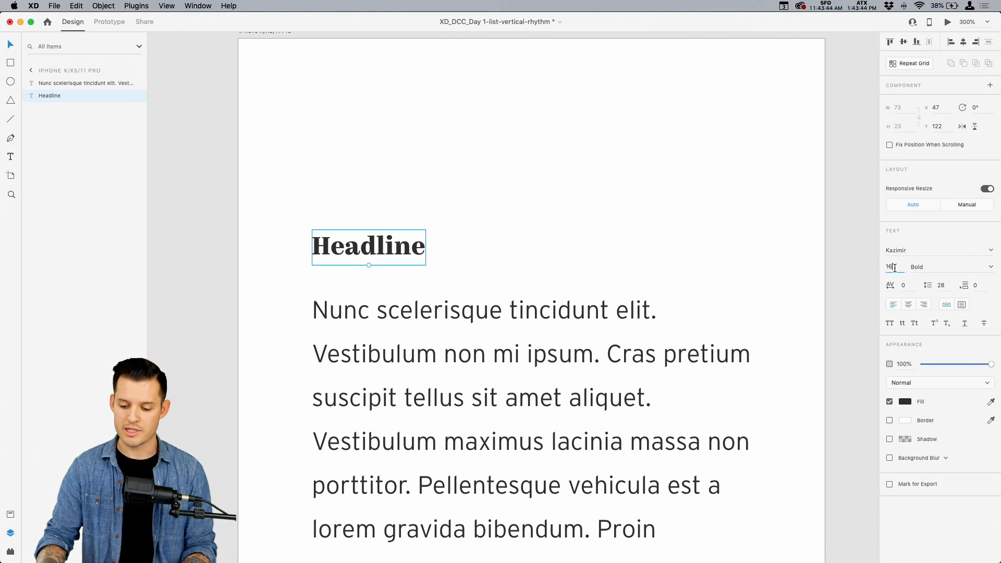
key(BackSpace)
key(BackSpace)
text(32)
key(Return)
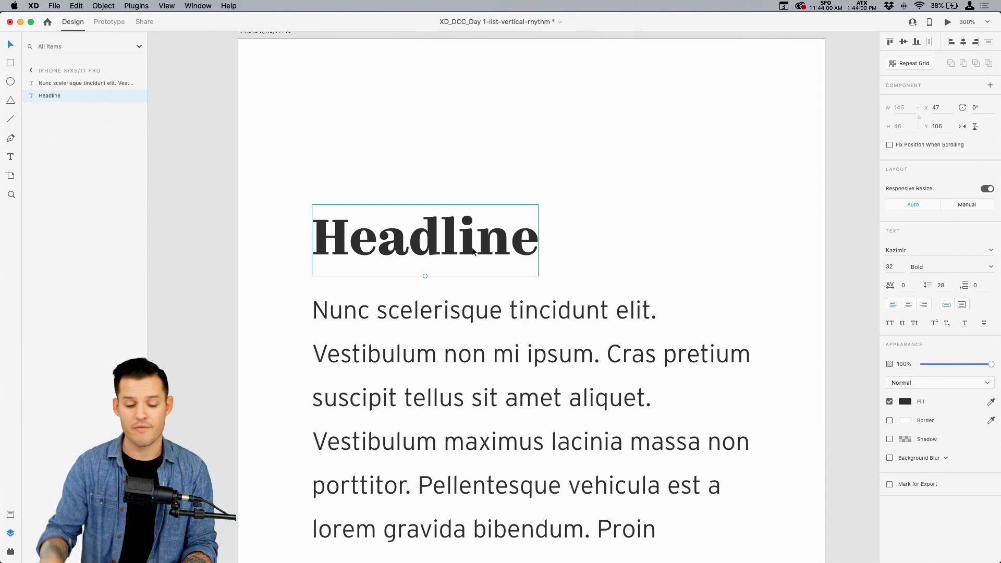
Duplicate the headline directly above the original and set the copy's font size to 64
drag(471, 247, 471, 154)
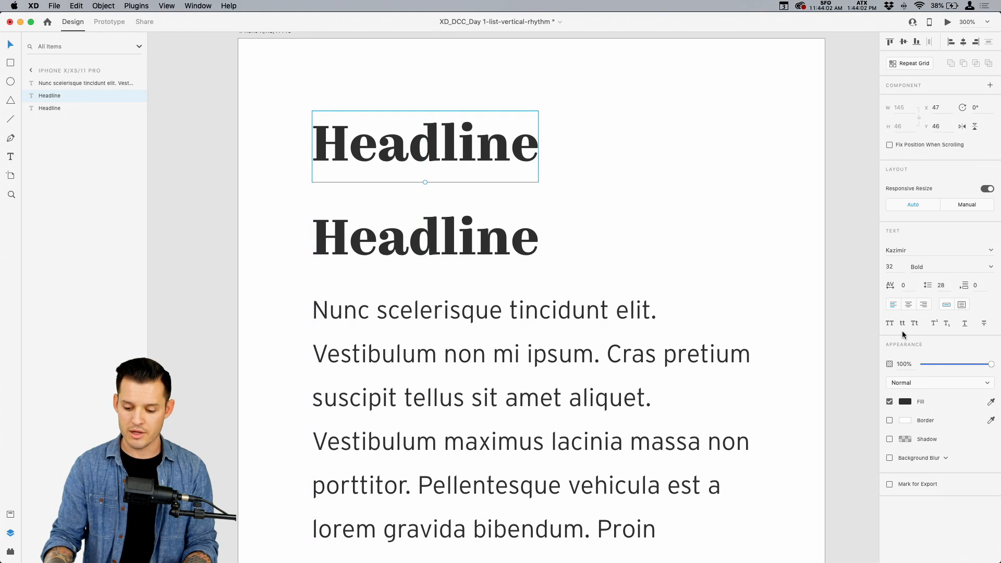
click(899, 267)
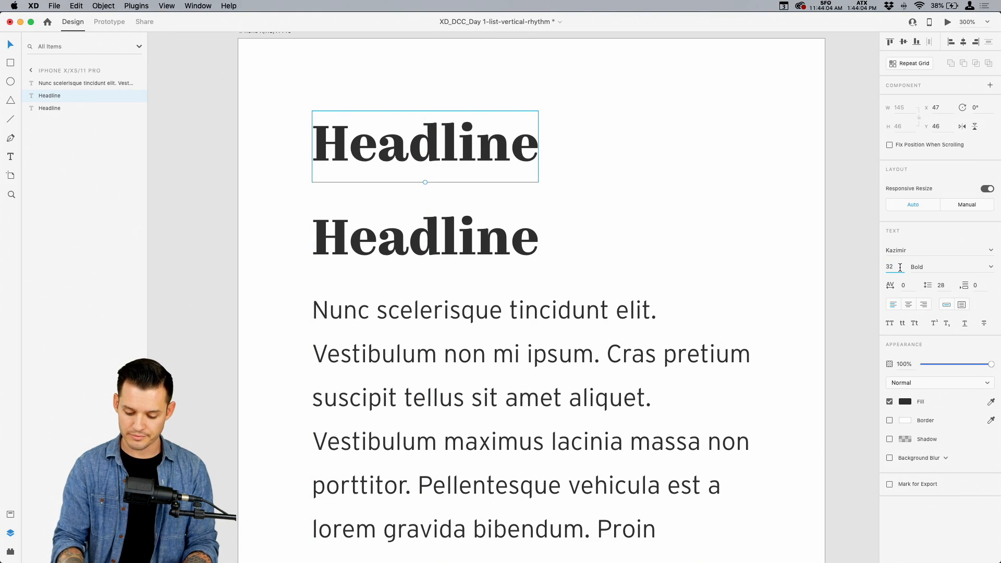
text(64)
key(Return)
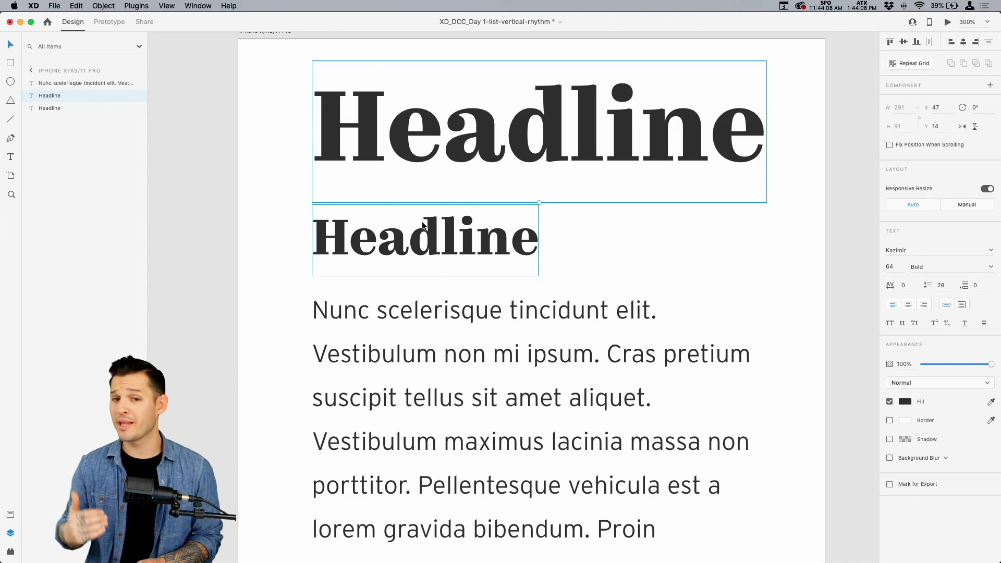
Set the weight of the smaller headline above the paragraph to Regular
click(320, 256)
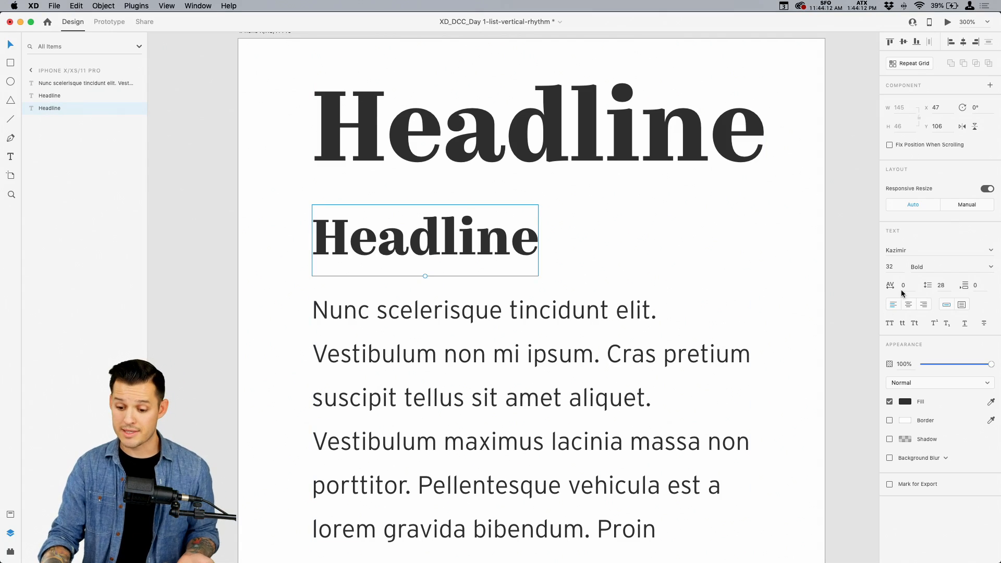
click(991, 267)
click(932, 280)
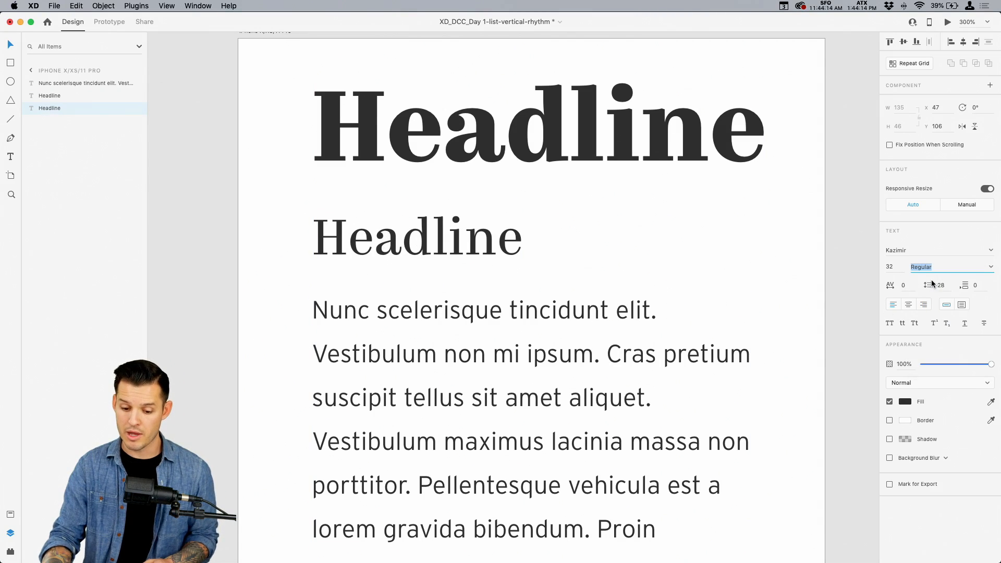
Move both headlines and the paragraph together down the artboard, leaving more empty space above the large headline
click(495, 167)
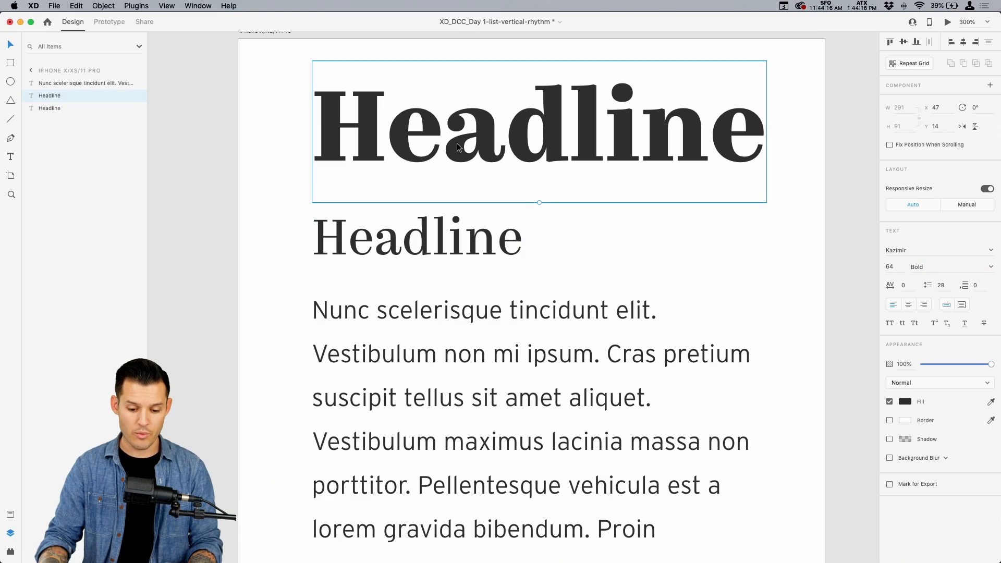
key(super+minus)
key(super+minus)
scroll(472, 202, down, 3)
scroll(472, 202, right, 2)
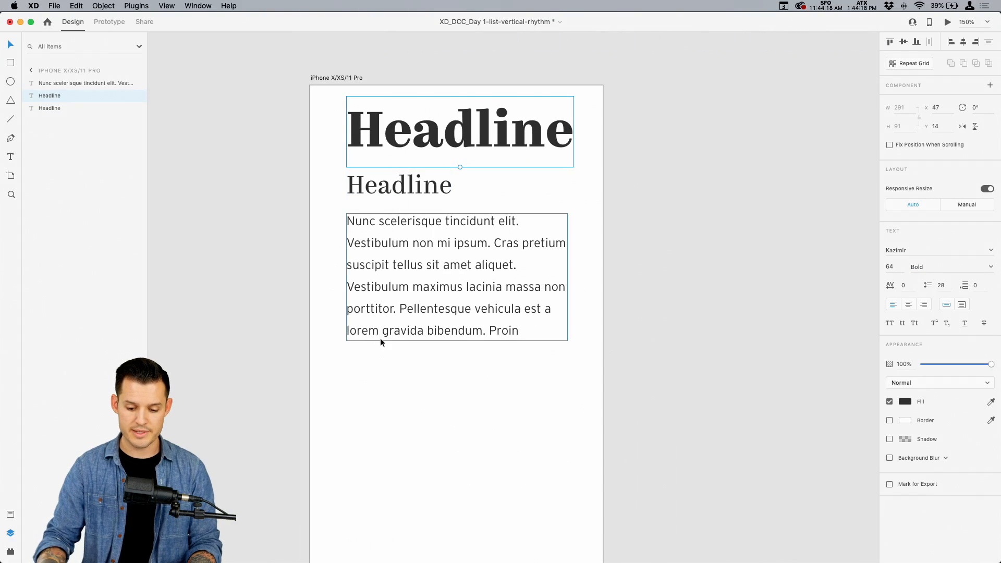
drag(374, 401, 450, 142)
drag(451, 137, 446, 209)
click(496, 157)
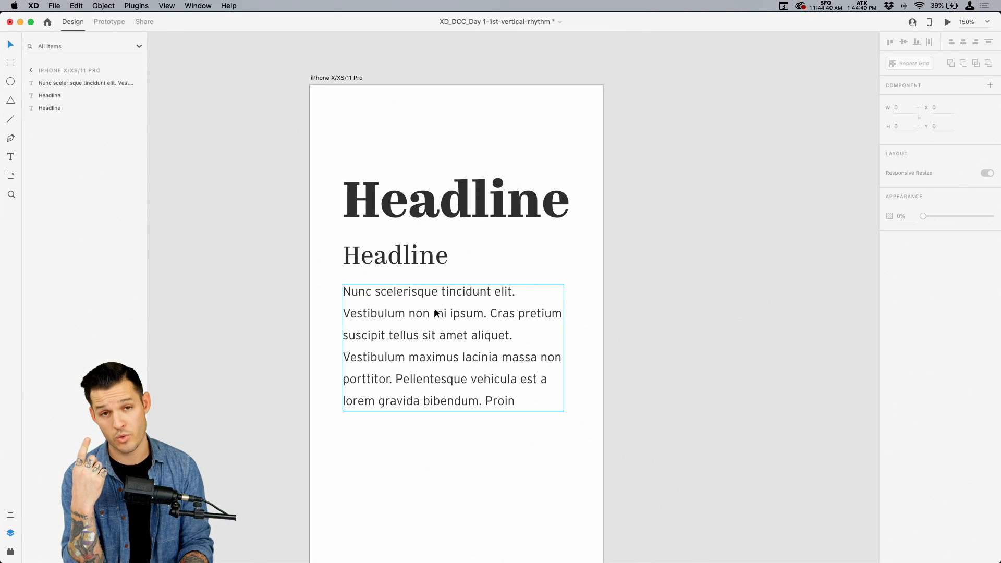
Switch to Chrome and open the Gridlover editor to view its type scale settings
key(super+Tab)
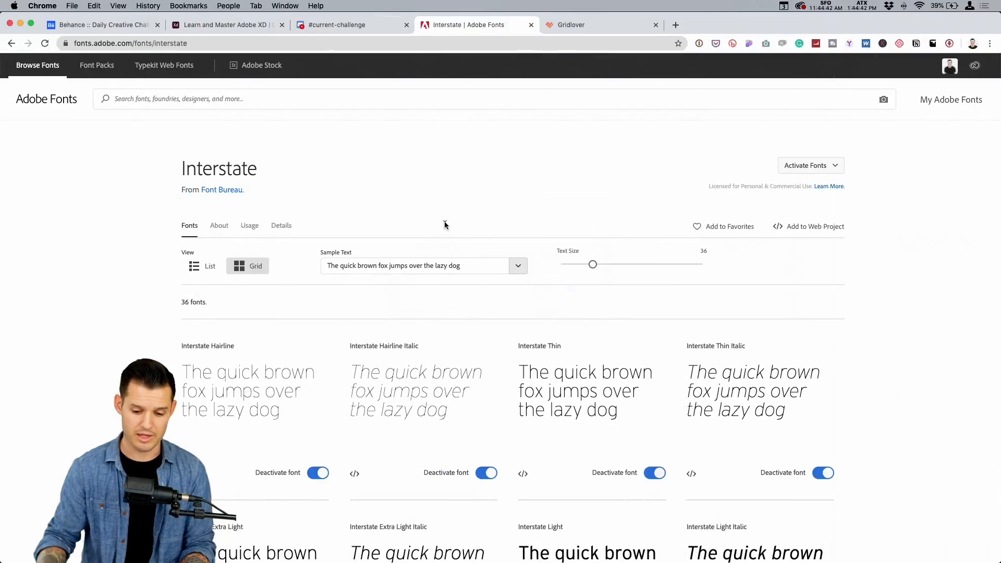
click(573, 23)
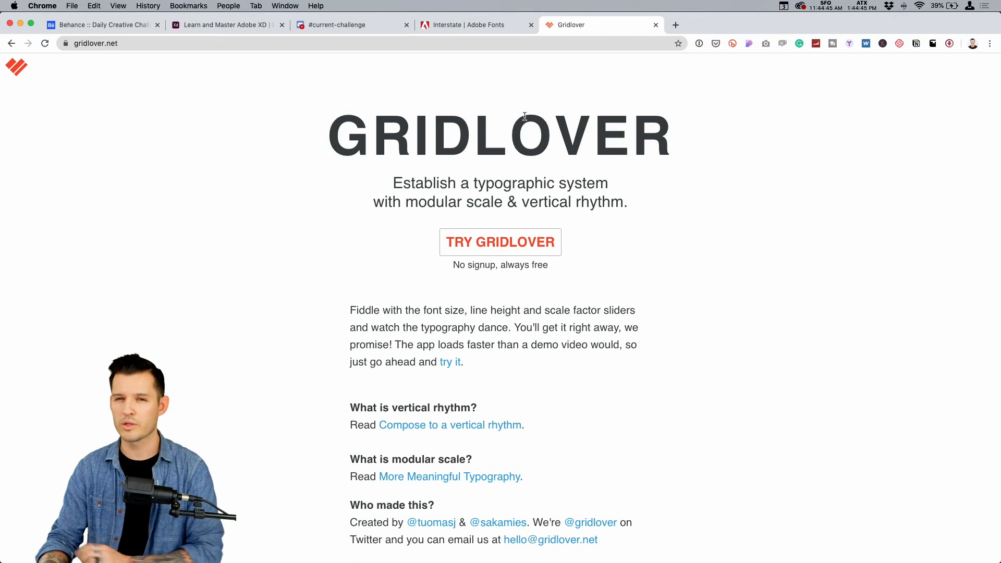
click(519, 248)
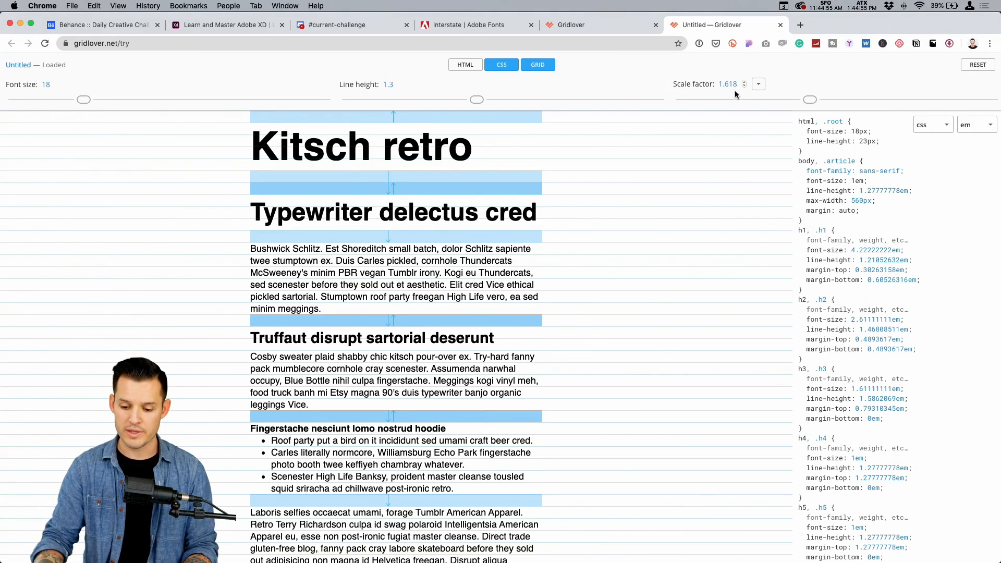
Switch back to Adobe XD and delete the large bold headline
key(ctrl+Right)
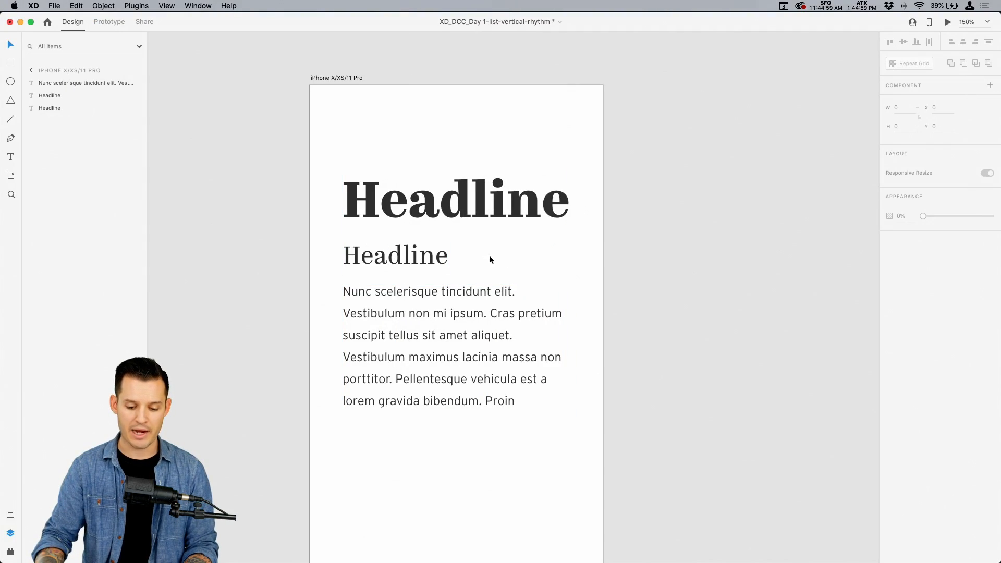
click(509, 208)
key(BackSpace)
Set the remaining headline's font size to 16, multiplied by the golden ratio 1.618
click(425, 259)
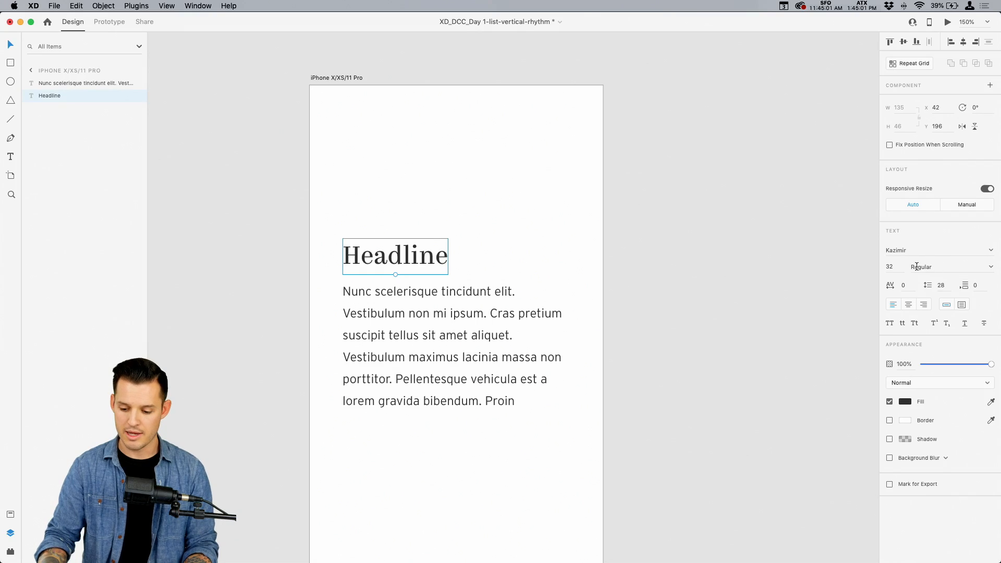
click(895, 267)
text(16)
key(Return)
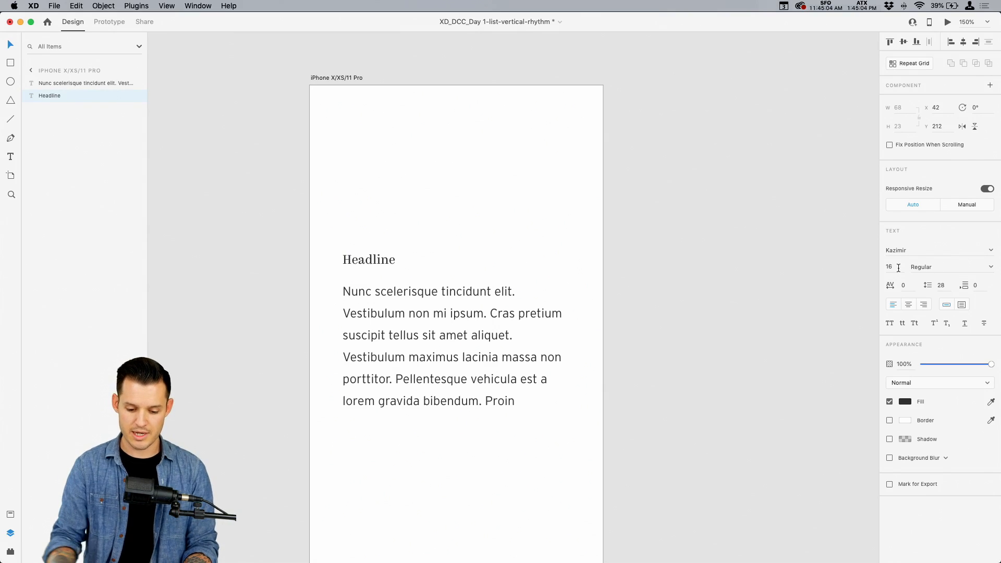
click(901, 267)
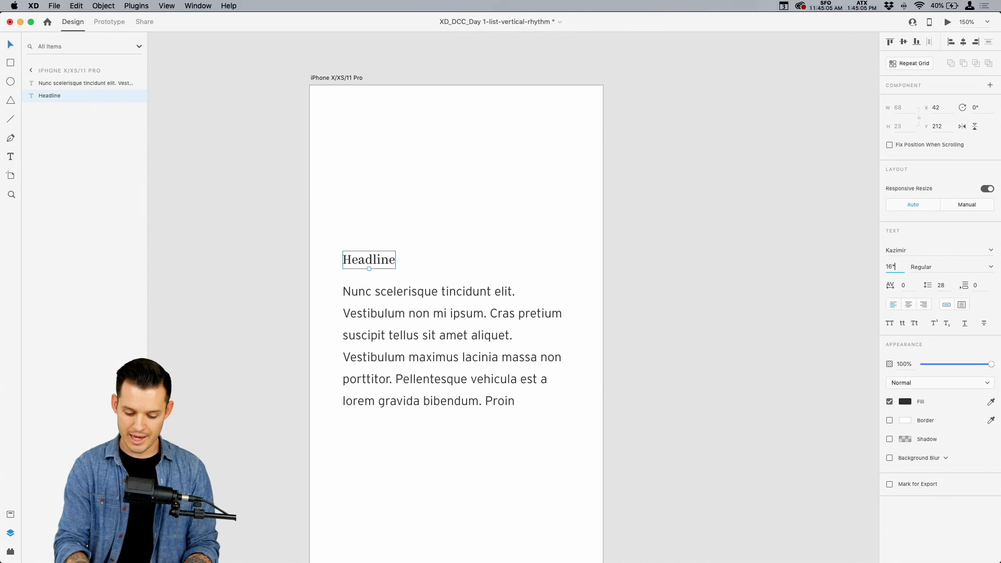
text(*1.)
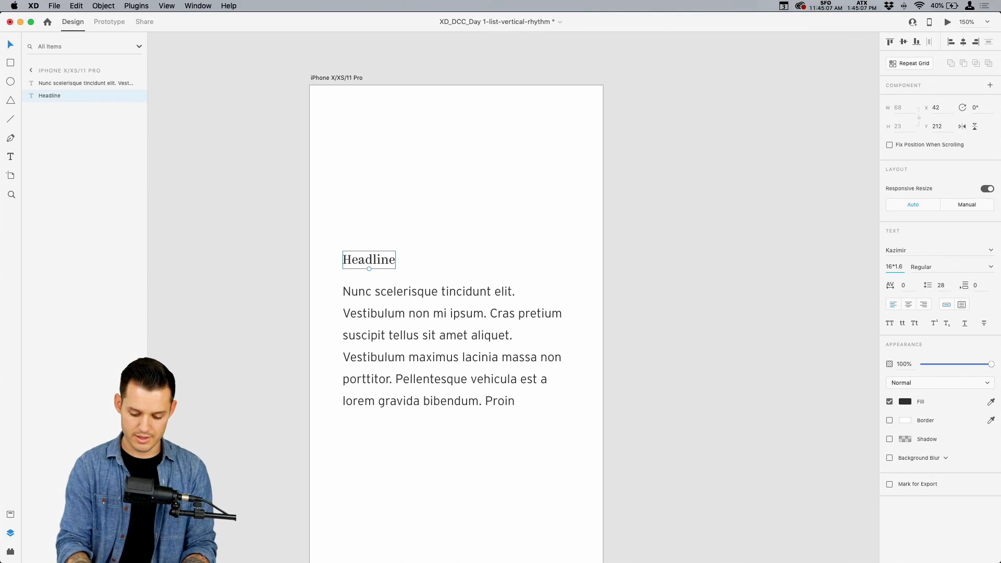
text(6)
key(Return)
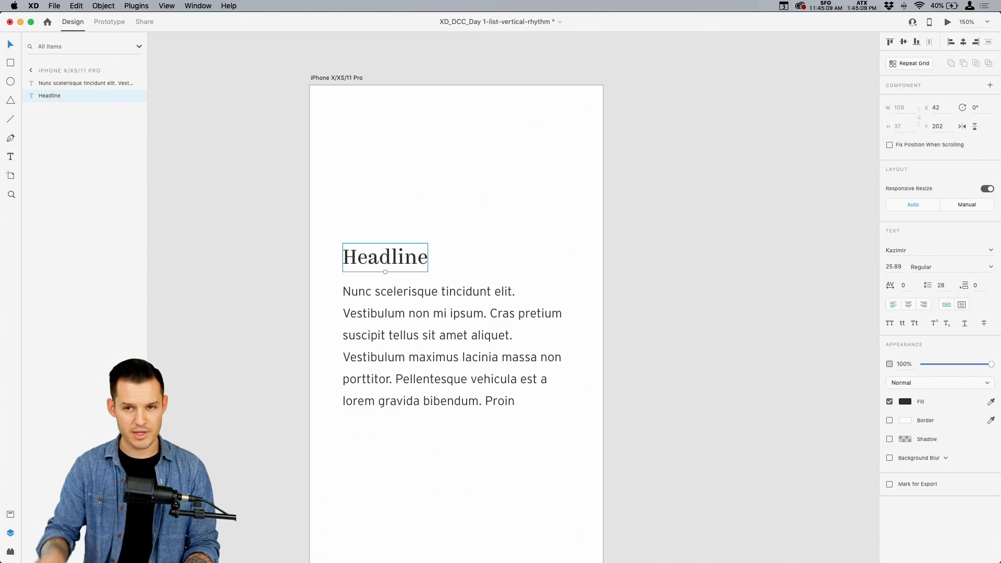
Duplicate the headline directly above the original and multiply the copy's font size by 1.618
alt+drag(347, 260, 348, 224)
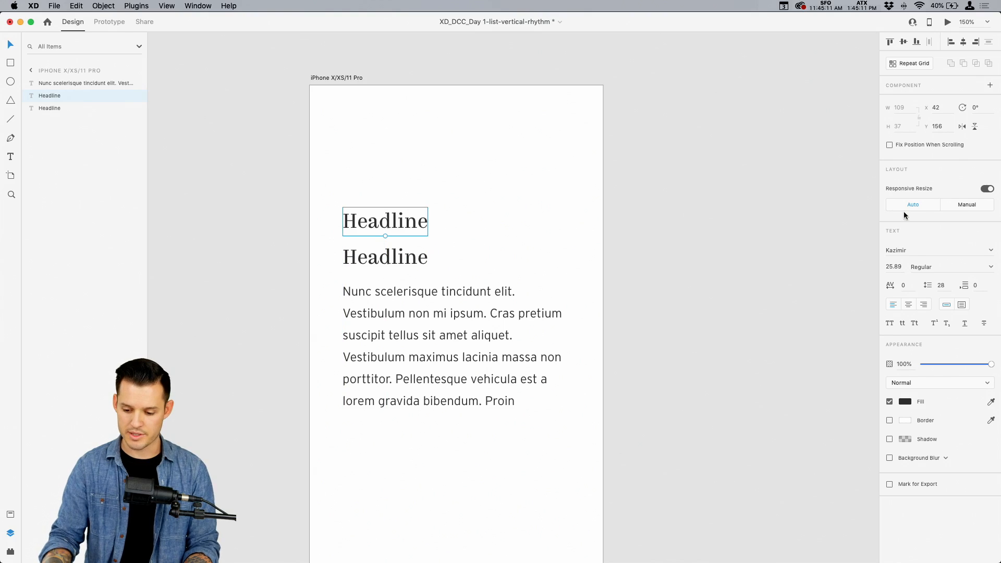
click(902, 268)
click(902, 267)
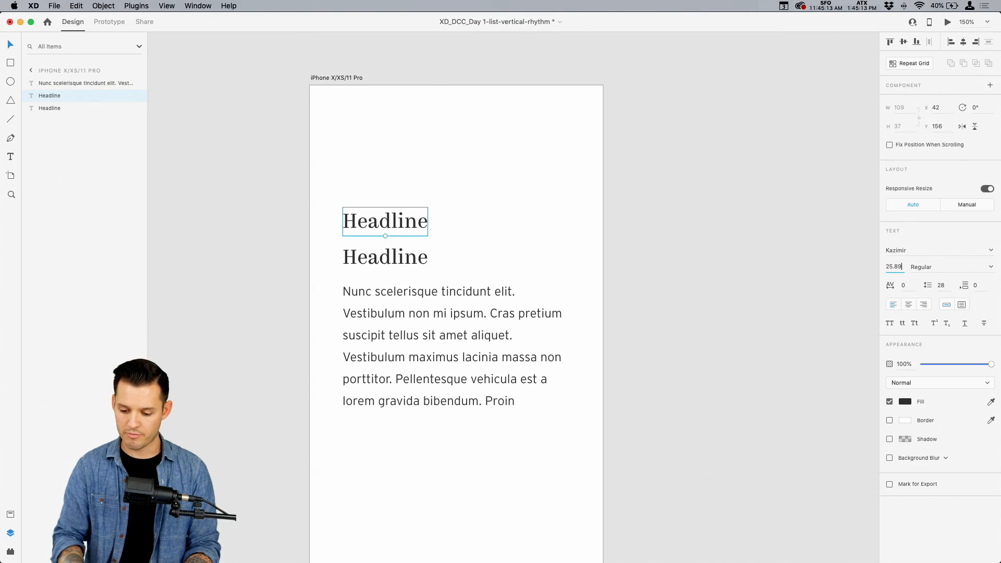
text(*1.618)
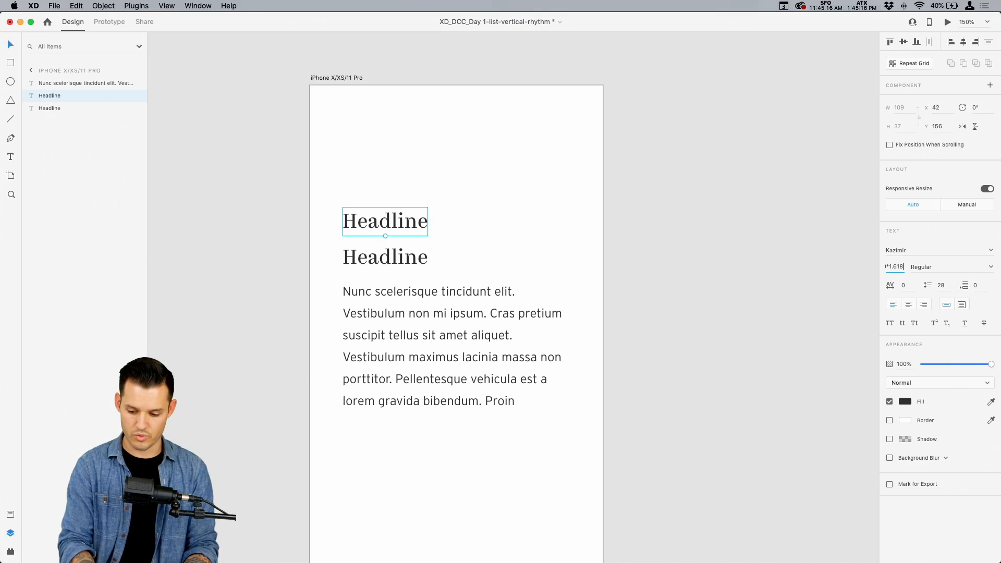
key(Return)
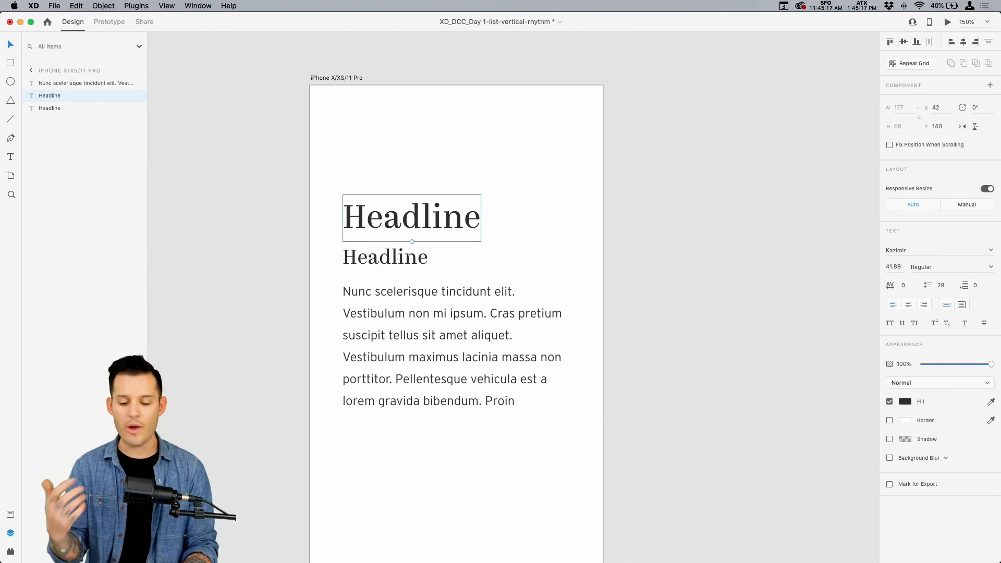
Set the upper headline's weight to Medium
click(991, 267)
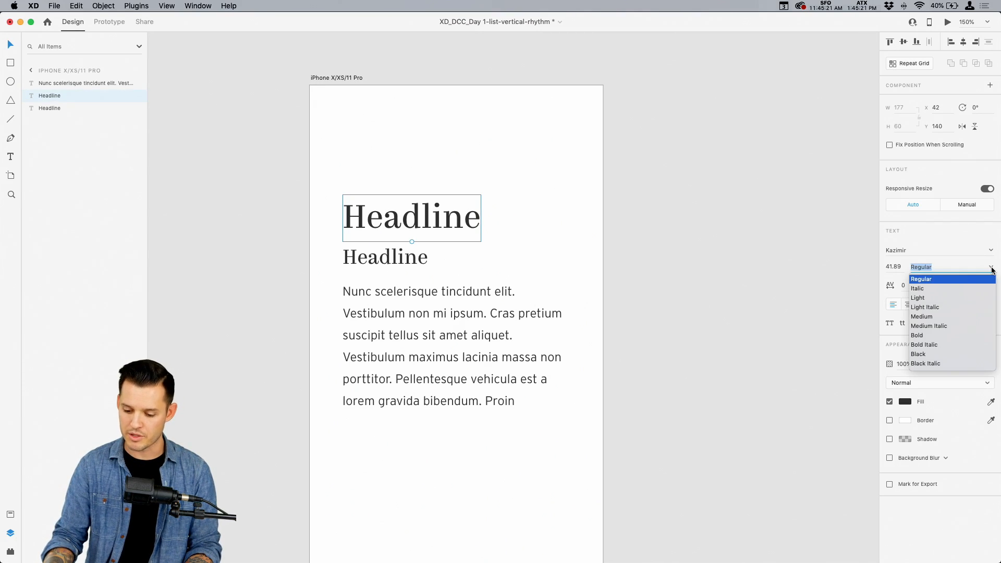
click(941, 317)
click(550, 249)
Move the paragraph slightly closer to the lower headline, placing it at Y 251
drag(543, 163, 527, 140)
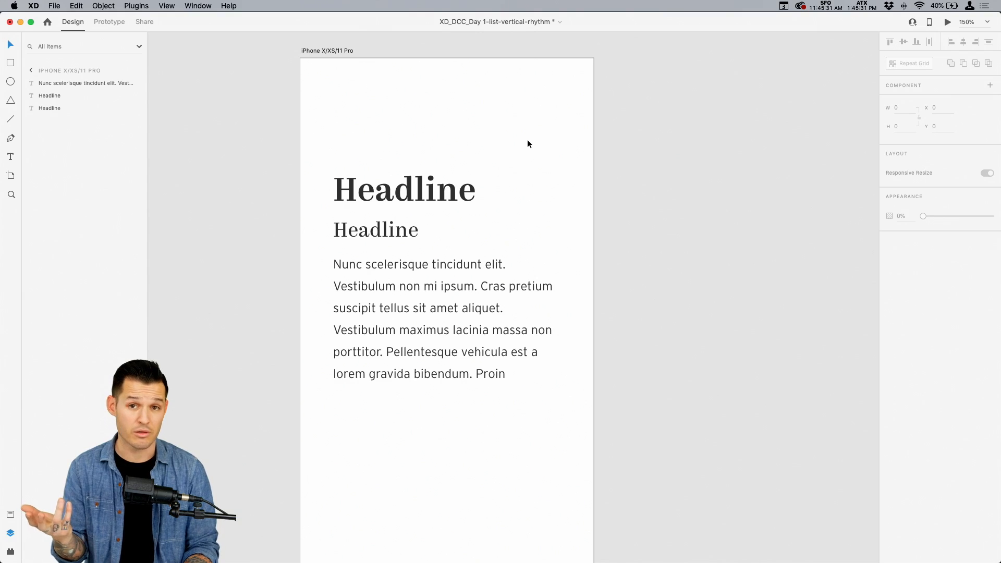
click(441, 286)
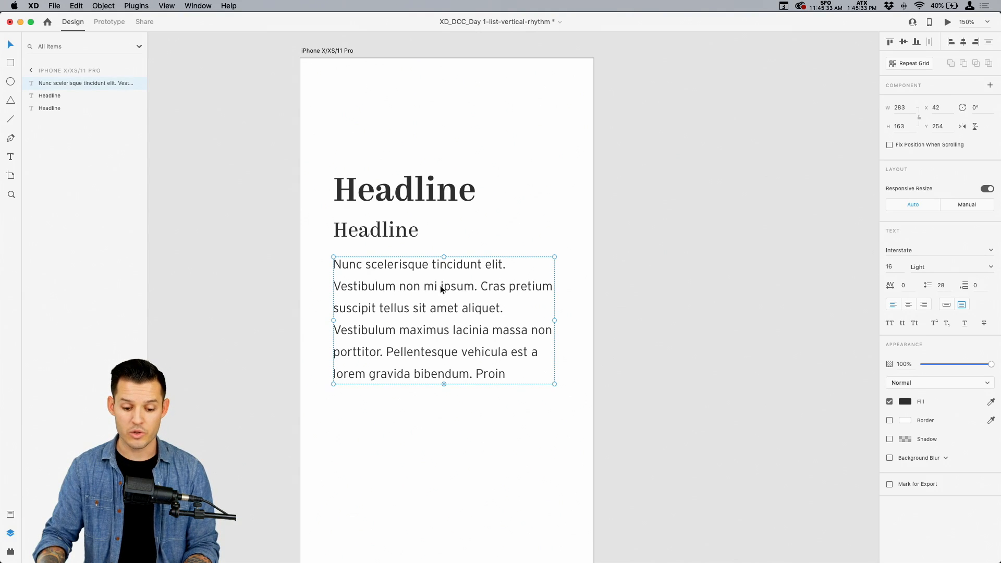
drag(439, 285, 427, 270)
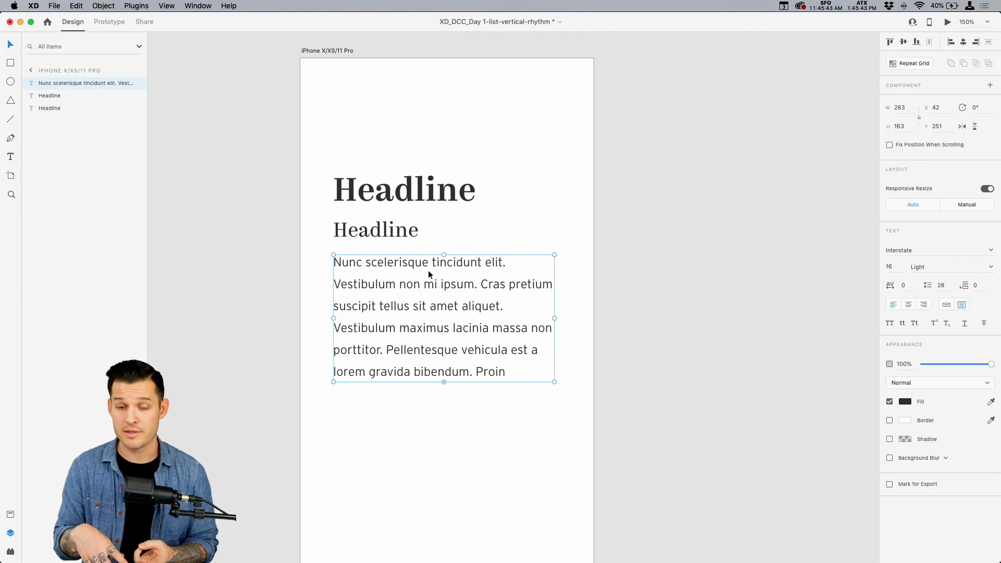
Fill the lower headline with the saved gray swatch
click(376, 230)
click(905, 401)
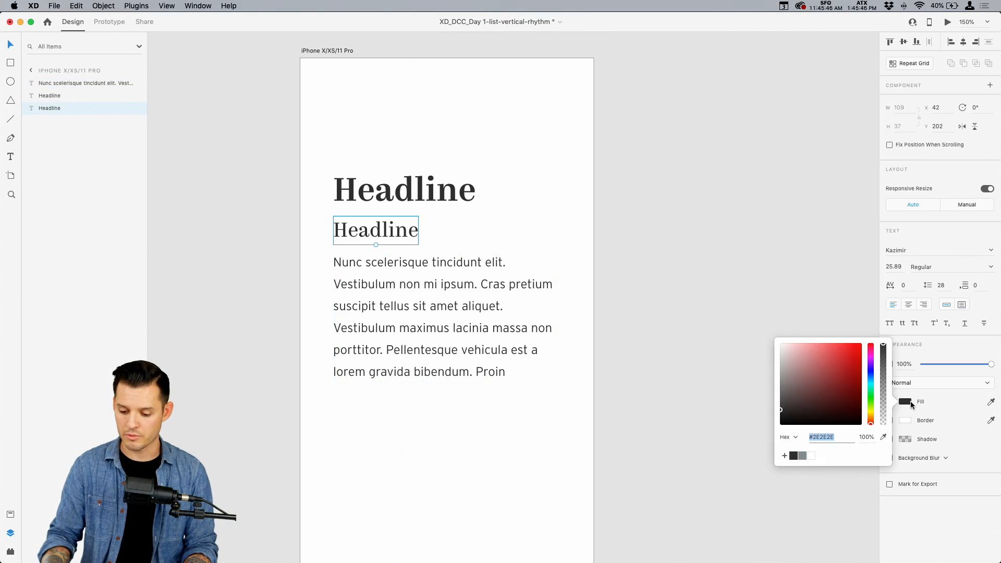
click(803, 456)
click(644, 272)
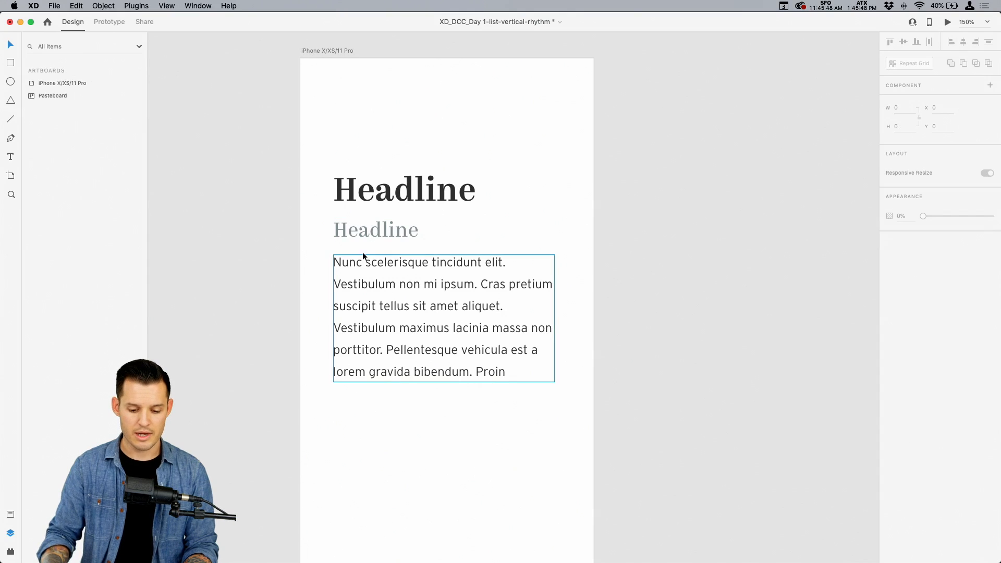
key(z)
drag(277, 147, 593, 410)
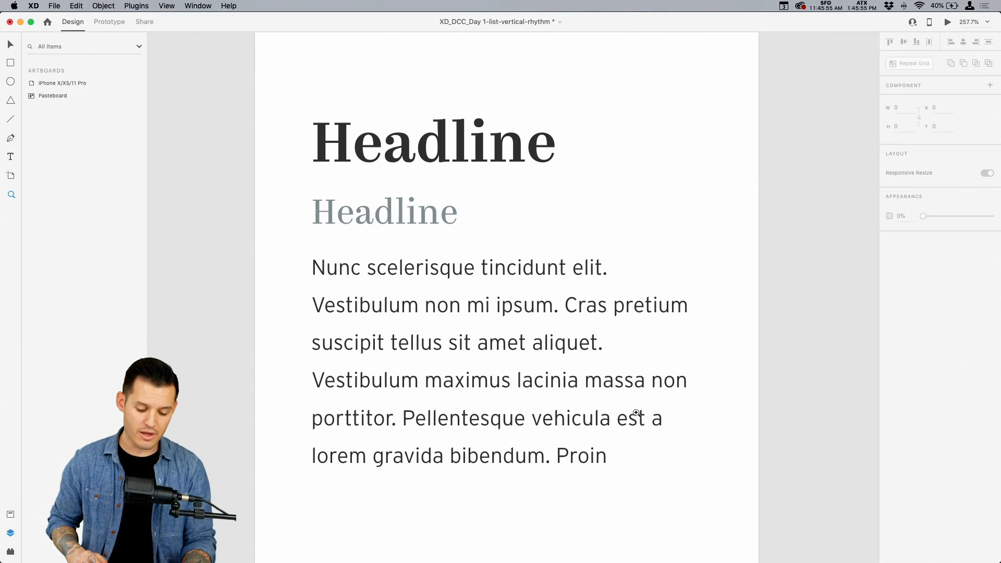
Switch to Gridlover in Chrome and try the 4:5 major third and 2:5 major tenth scale factors
key(super+Tab)
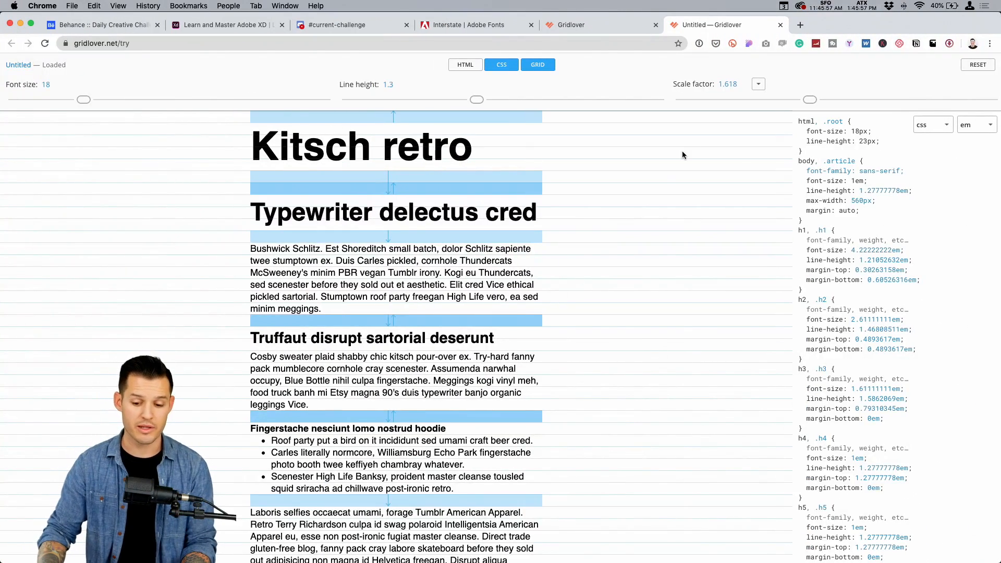
click(758, 85)
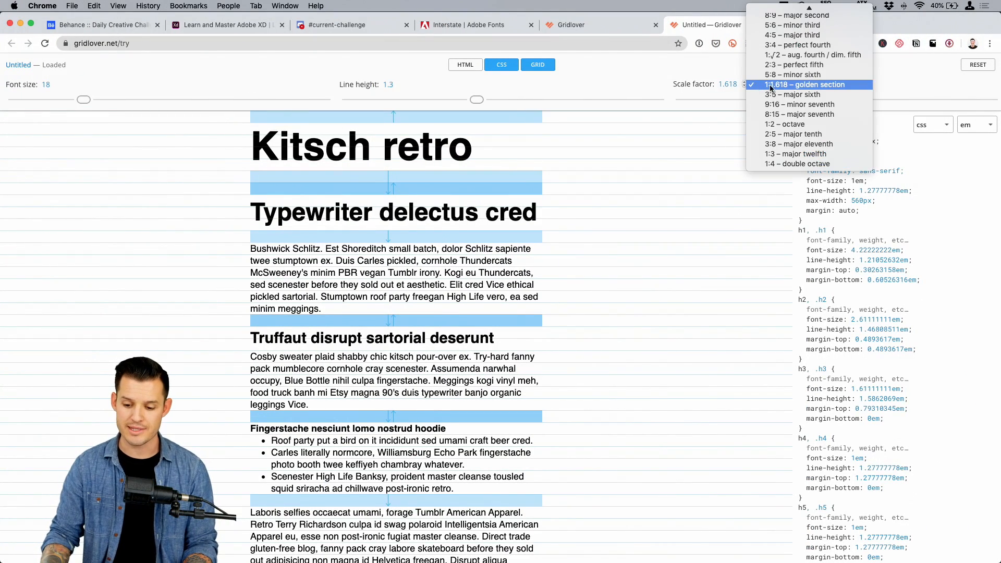
click(796, 36)
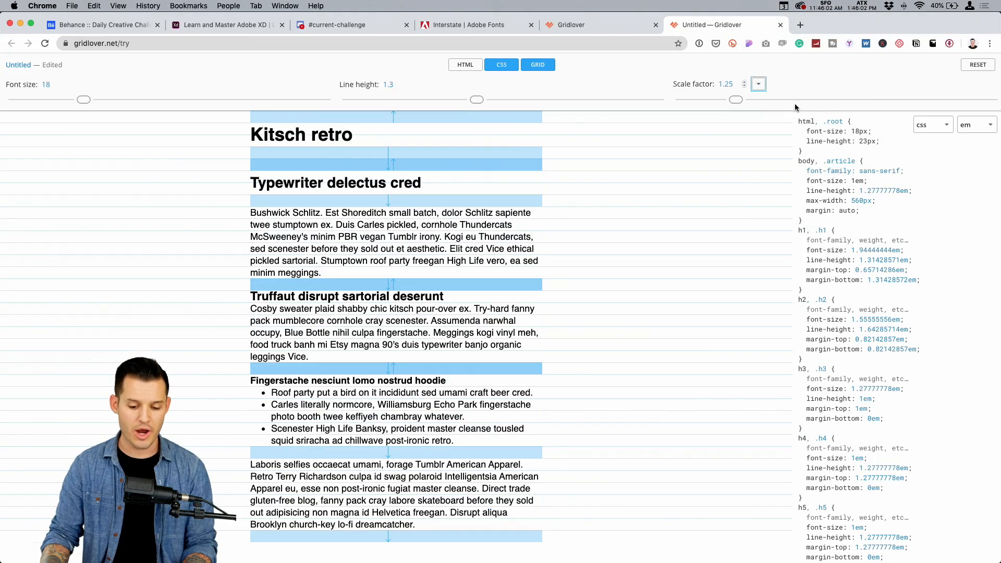
click(759, 84)
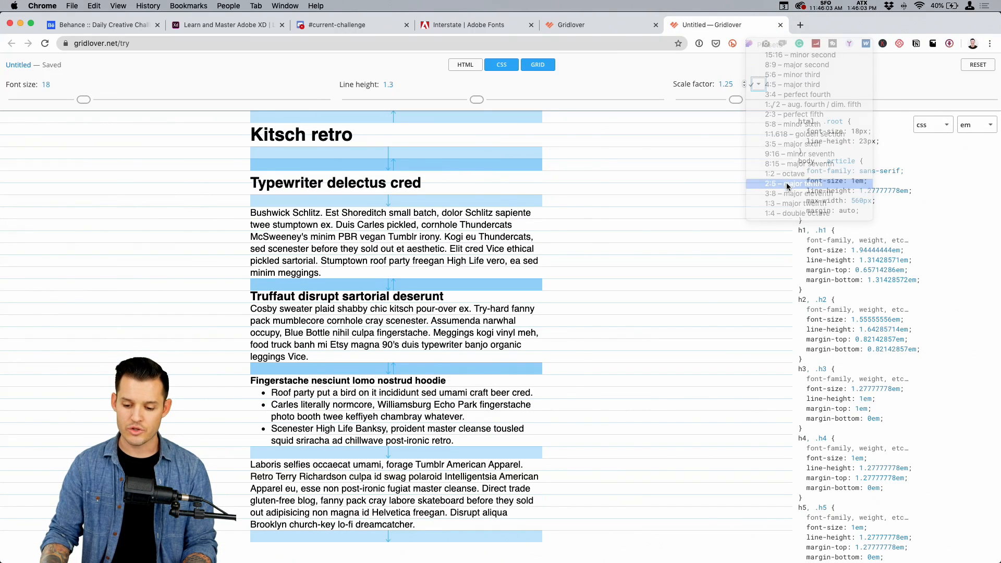
click(787, 186)
Set Gridlover's scale factor to 8:15 major seventh and the font size to 19
click(758, 84)
click(781, 71)
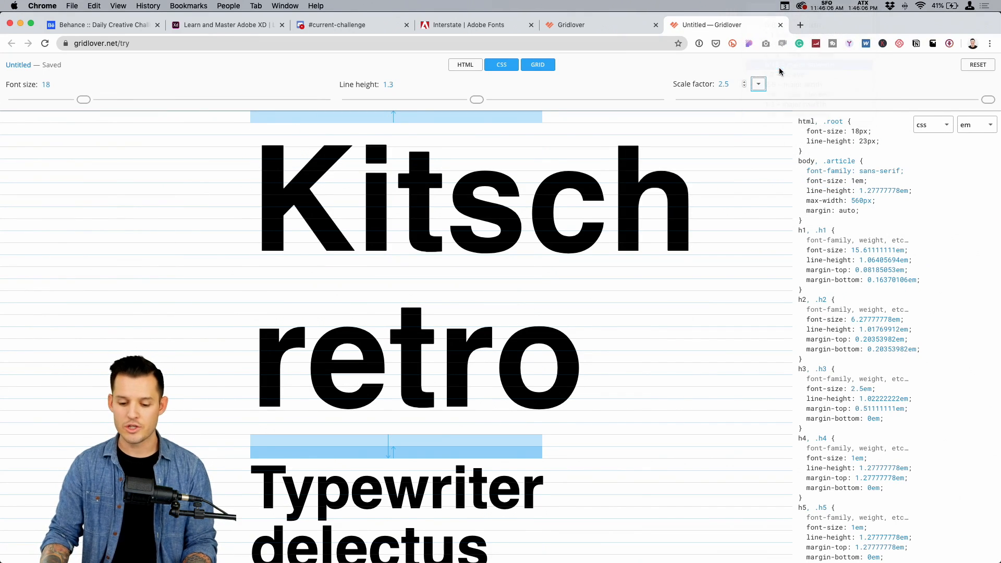
drag(84, 99, 89, 128)
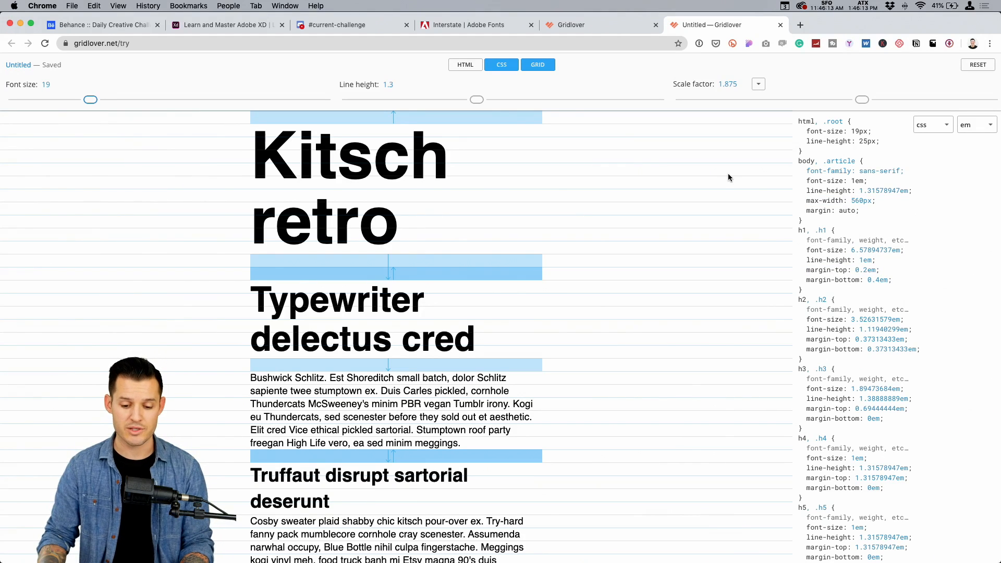
Switch to Adobe XD and move the large headline up near the artboard's upper edge, at Y 32
key(ctrl+Right)
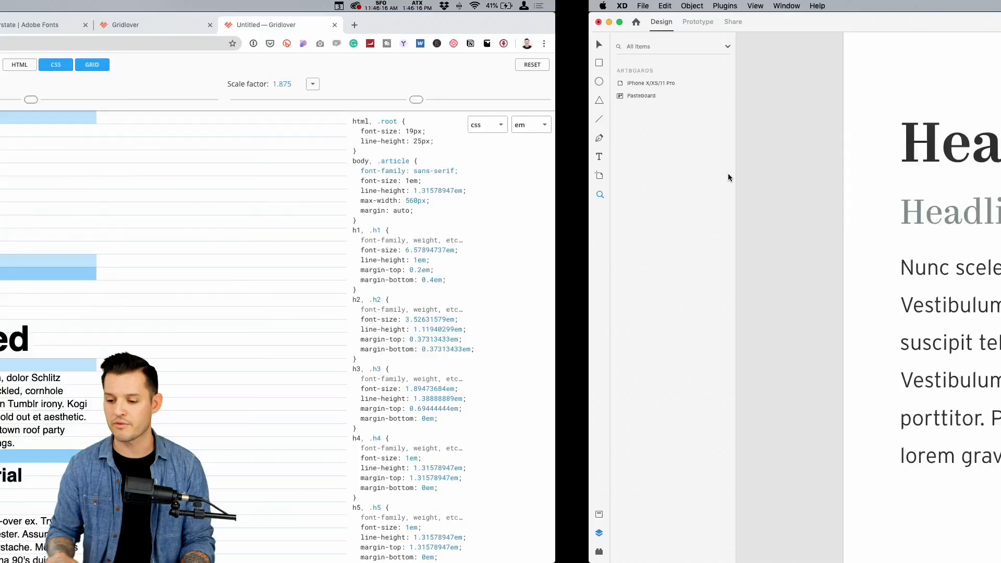
key(v)
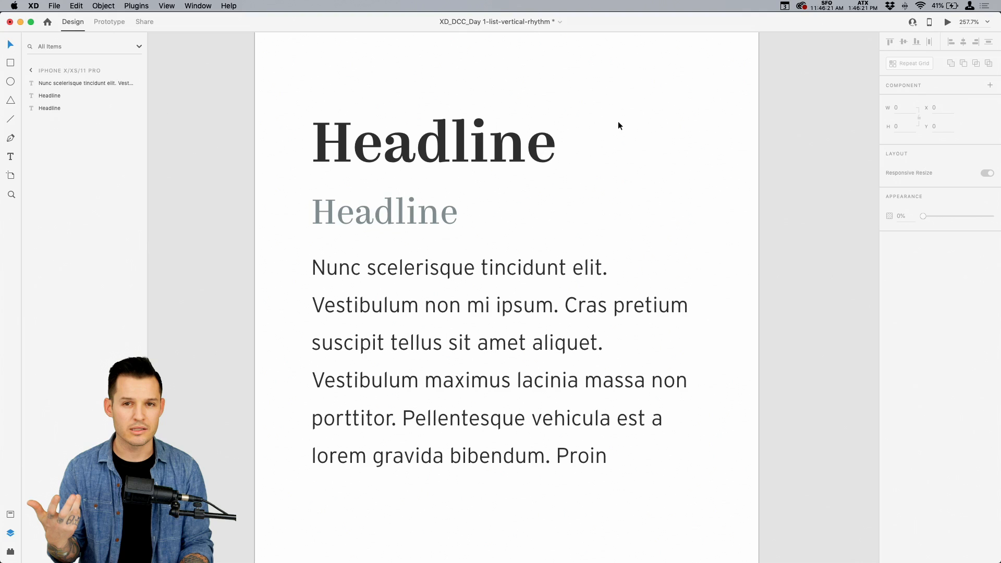
key(super+minus)
key(super+minus)
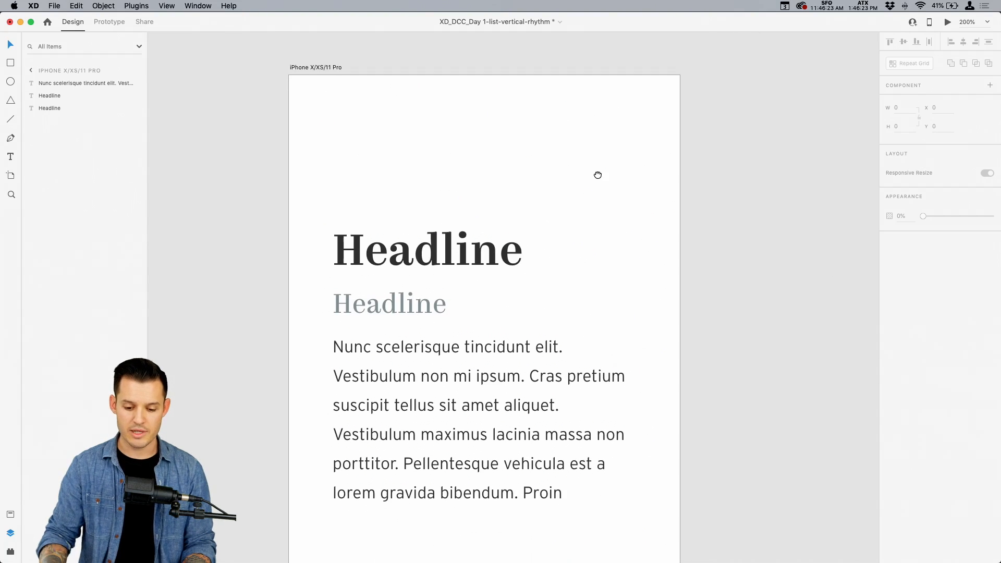
key(z)
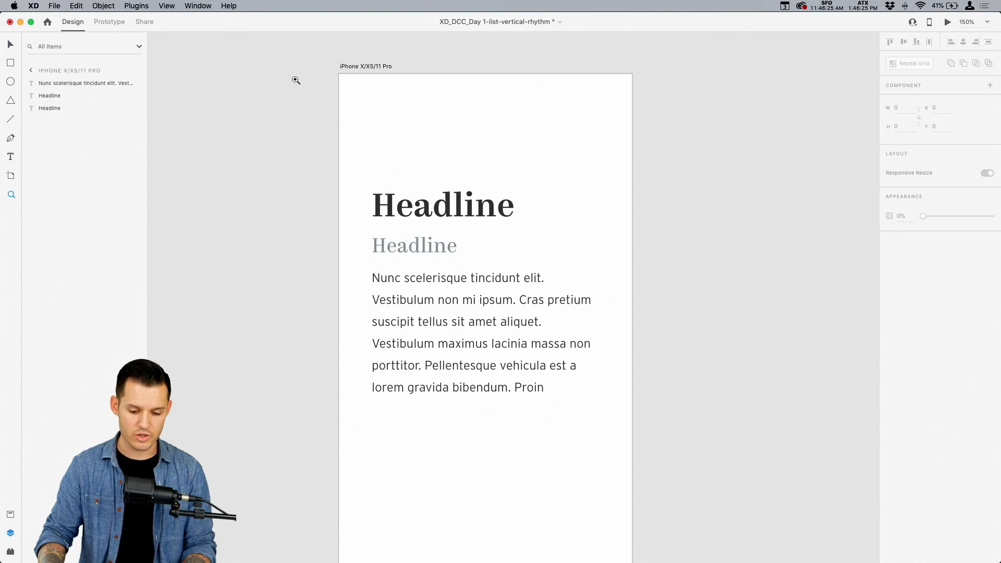
drag(287, 69, 720, 408)
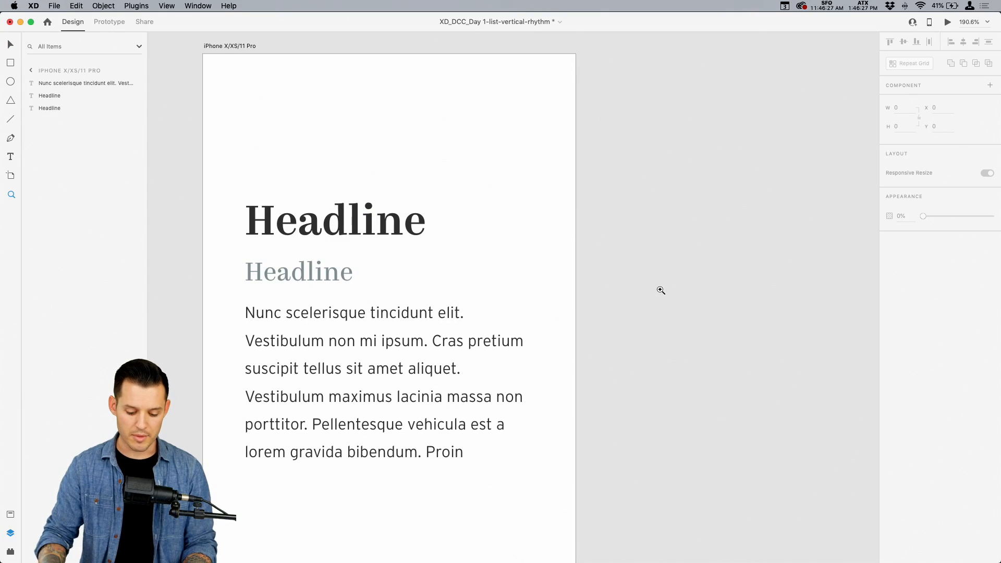
key(v)
drag(388, 215, 367, 117)
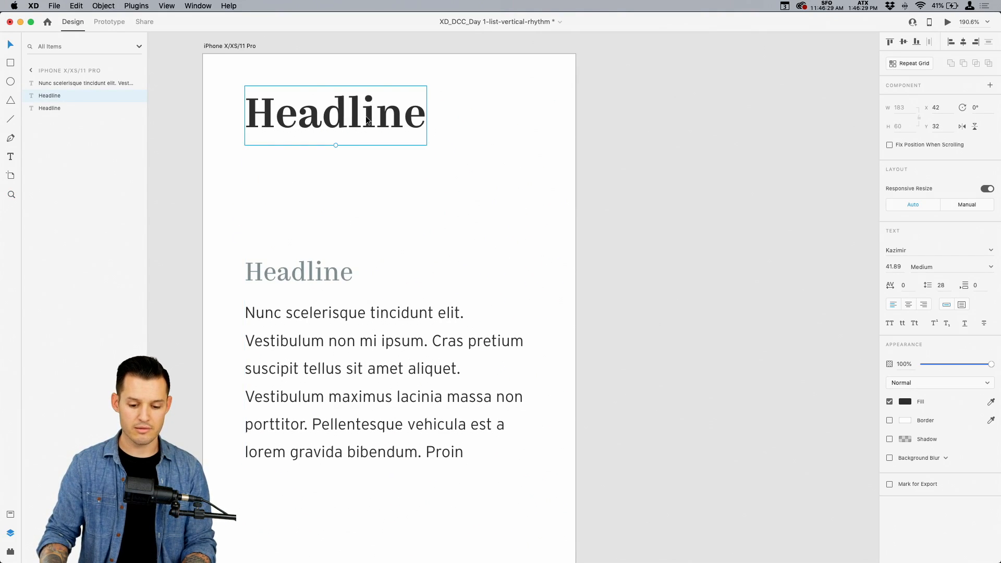
Replace the large headline's text with "Articles"
double_click(366, 117)
text(Articles)
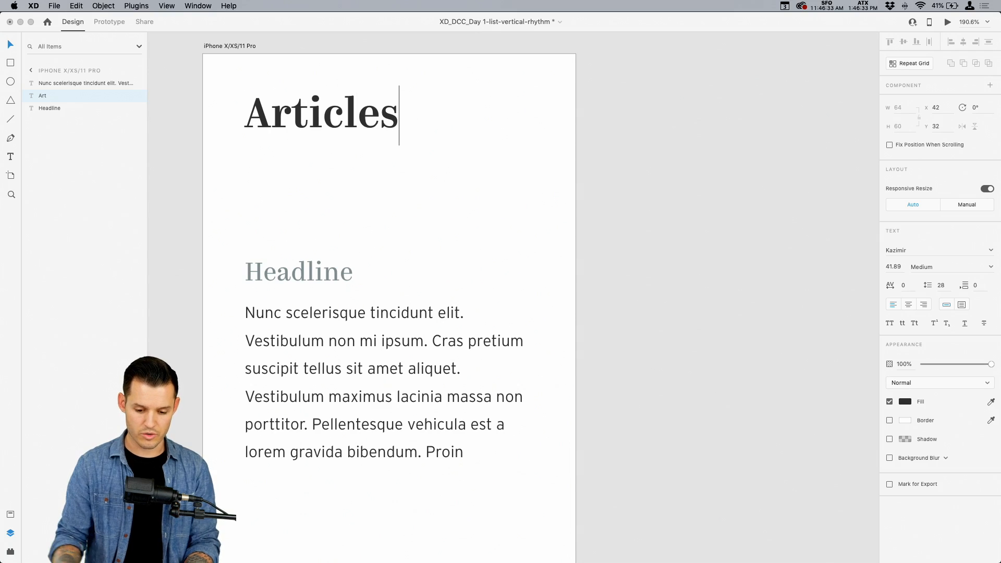
key(Escape)
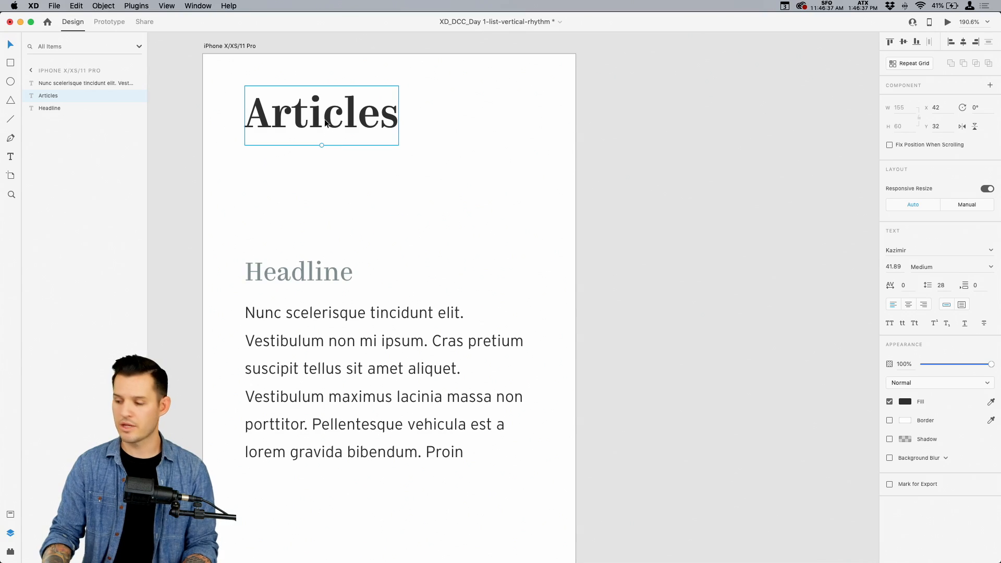
Move the gray headline up beneath Articles, and place a copy below it at Y 146 set in Interstate
click(297, 281)
drag(296, 277, 293, 221)
click(990, 251)
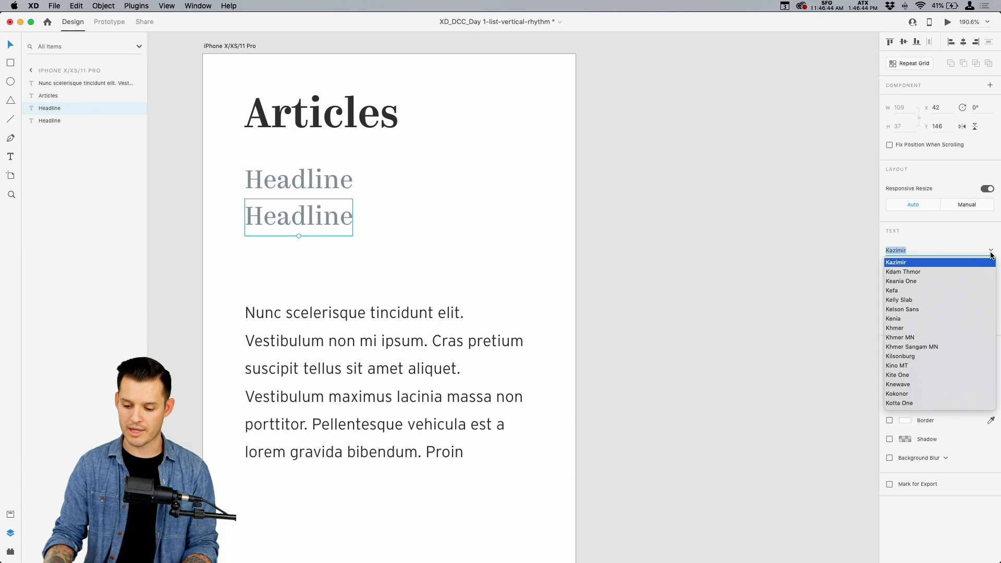
text(Interstate)
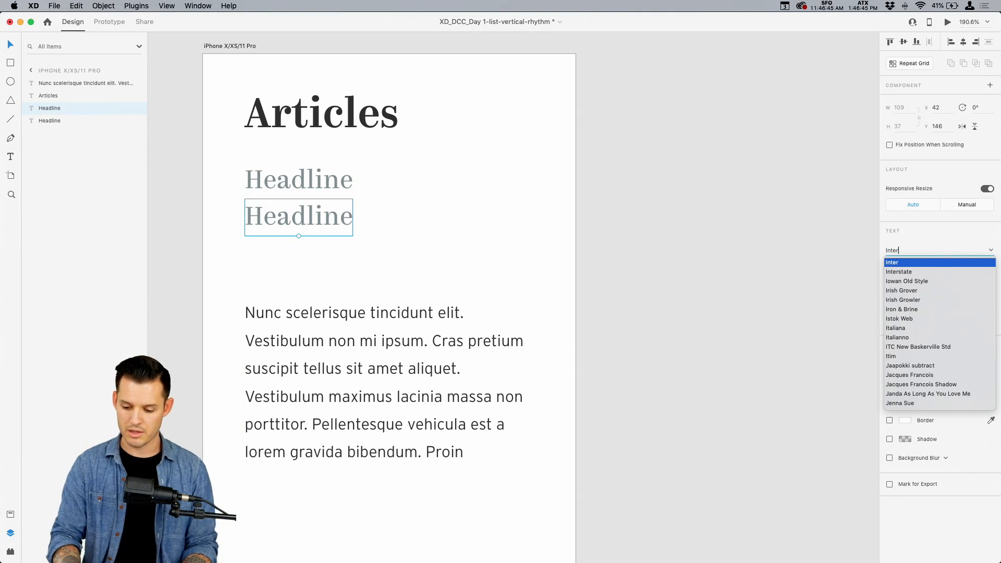
key(Return)
Fill the Interstate headline with the saved dark swatch and halve its font size to 12.94
click(904, 401)
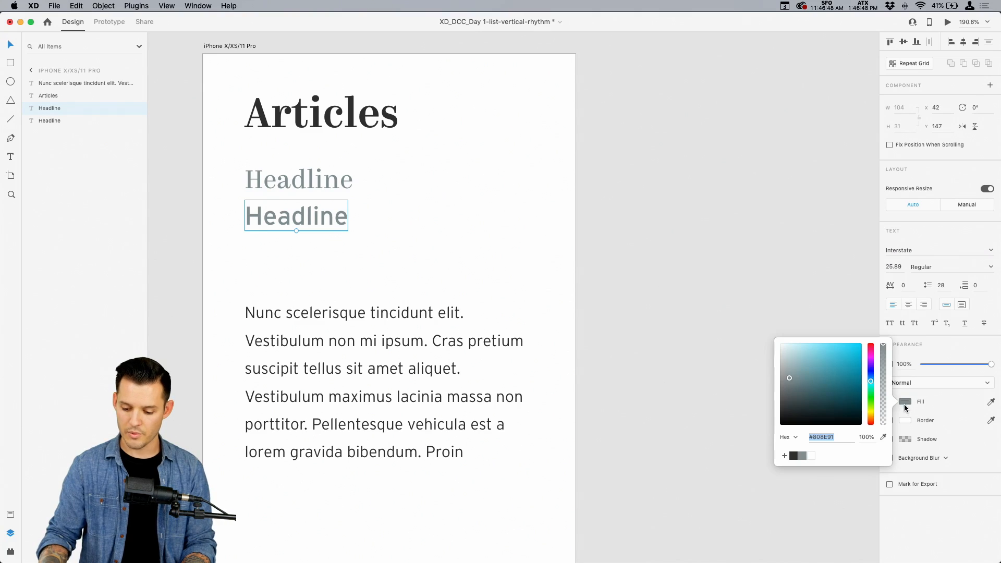
click(794, 455)
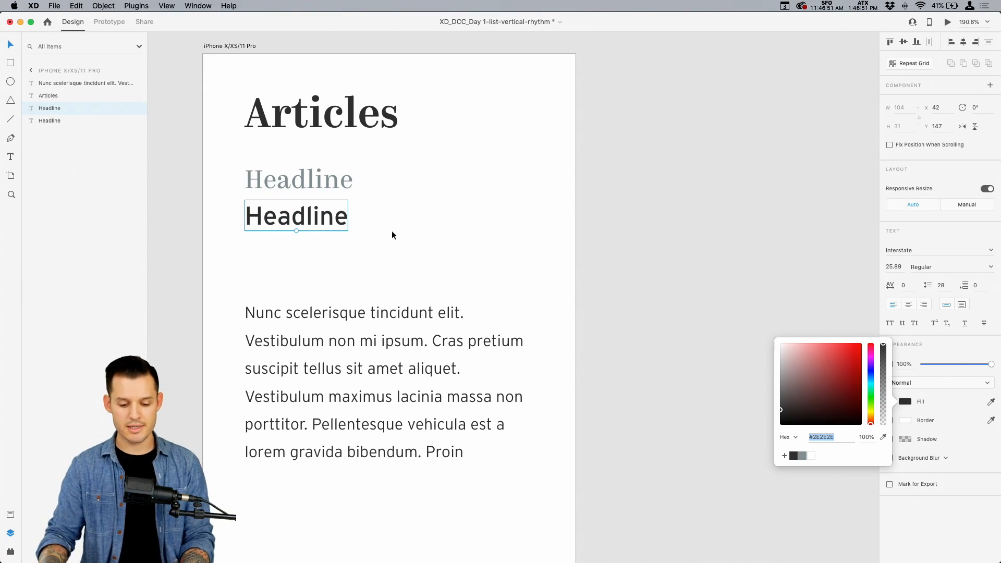
click(895, 267)
key(Right)
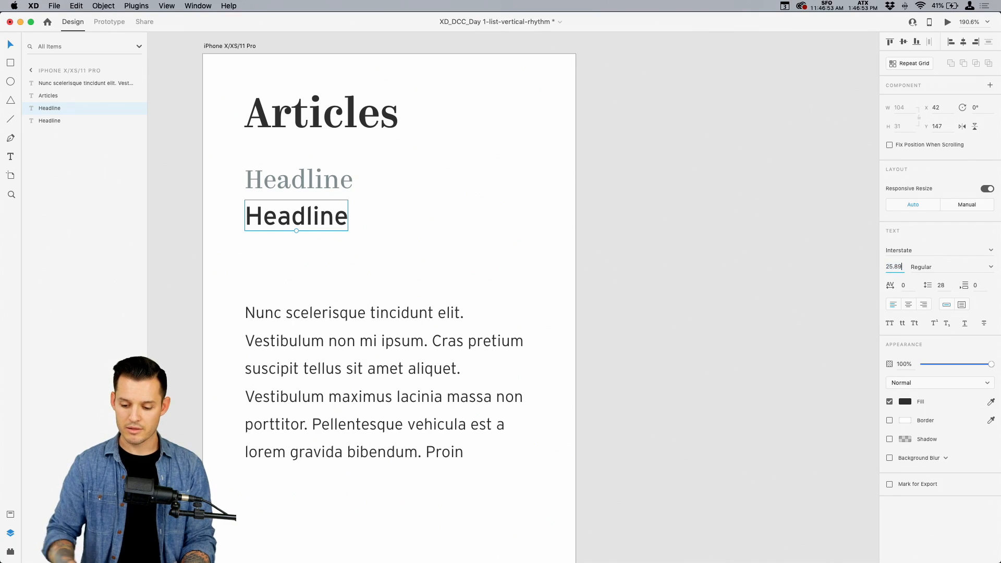
text(/2)
key(Return)
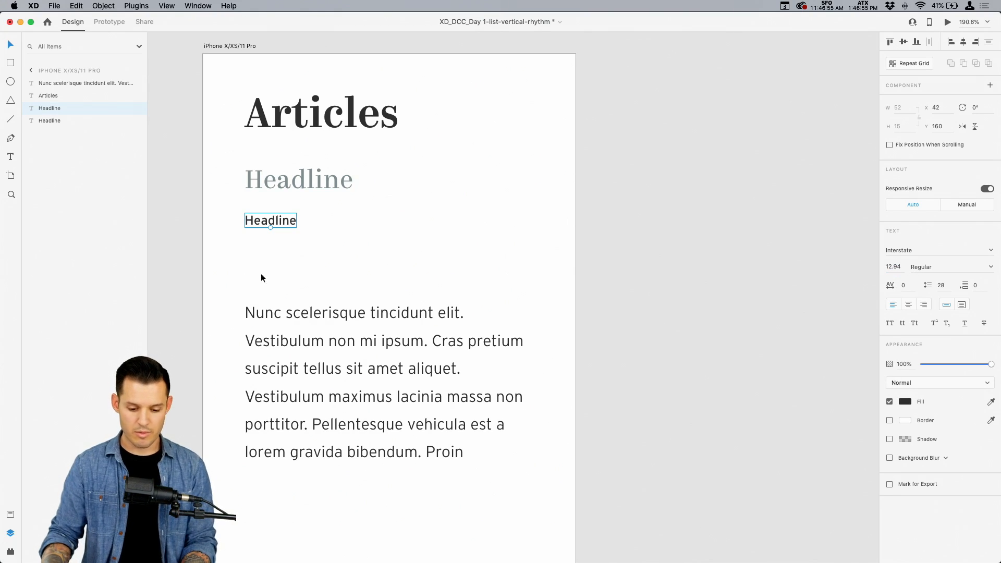
Set the small Interstate headline to Bold and move it directly under the gray headline, at Y 143
click(978, 267)
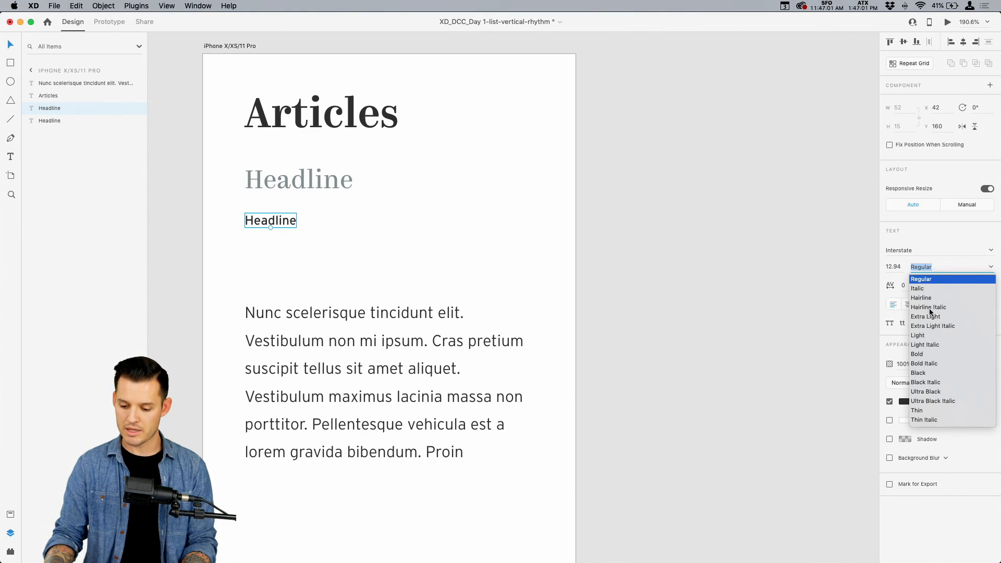
click(917, 353)
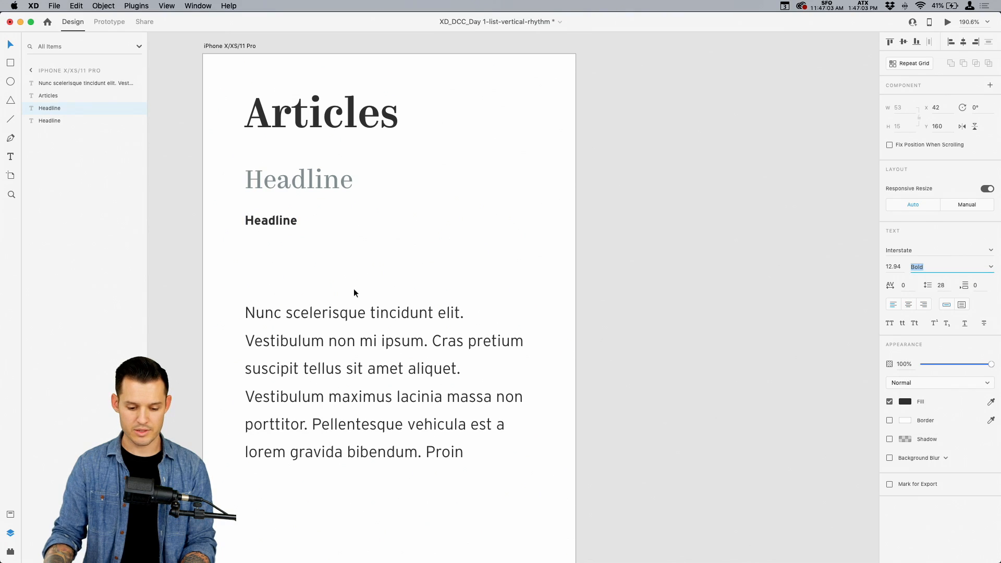
drag(274, 220, 294, 210)
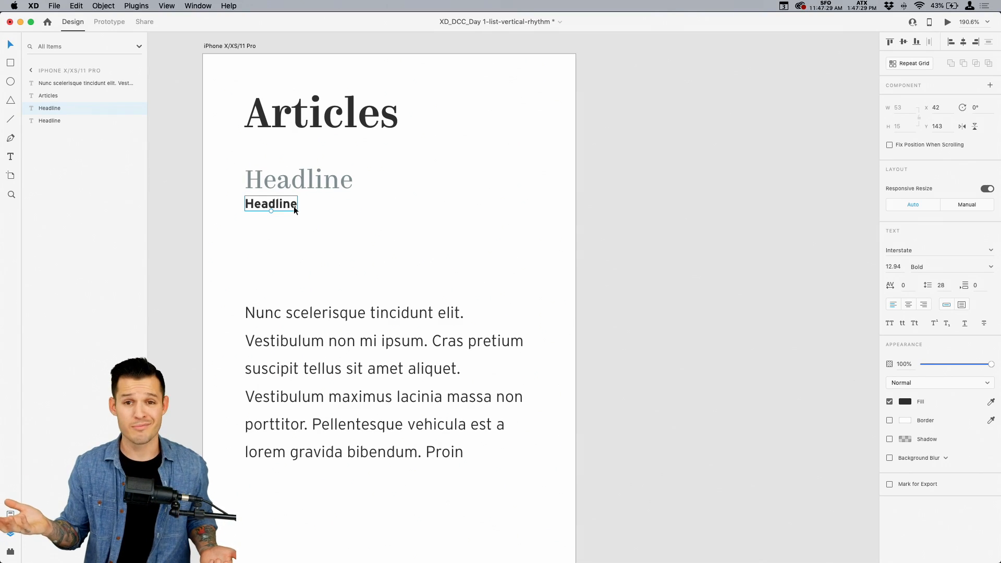
Move the gray headline down to just above the paragraph, and shift both further down the artboard
click(369, 198)
drag(369, 198, 340, 275)
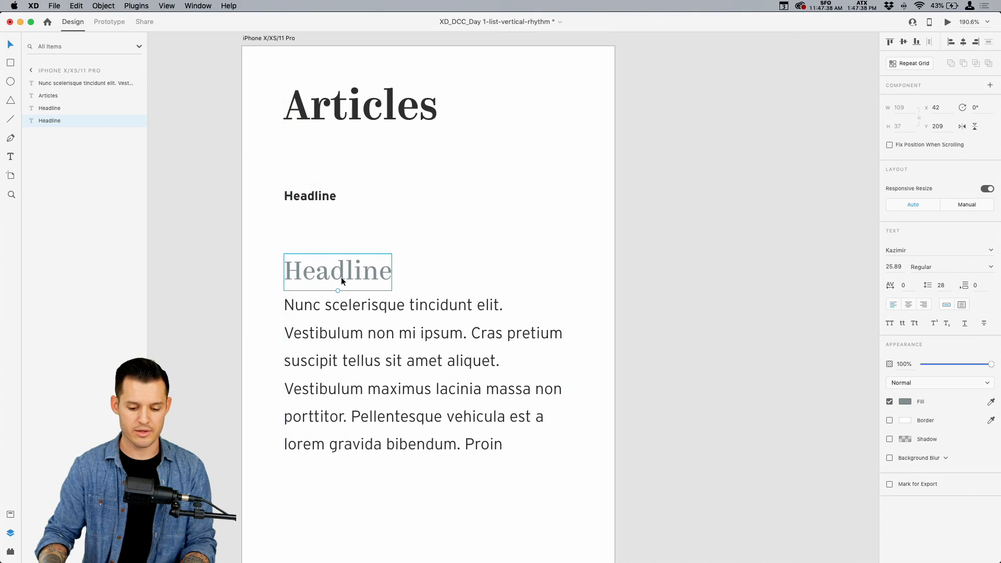
shift+click(342, 366)
drag(342, 366, 340, 507)
Move the small bold headline up toward the Articles title, placing it at Y 131
click(320, 201)
drag(320, 201, 320, 182)
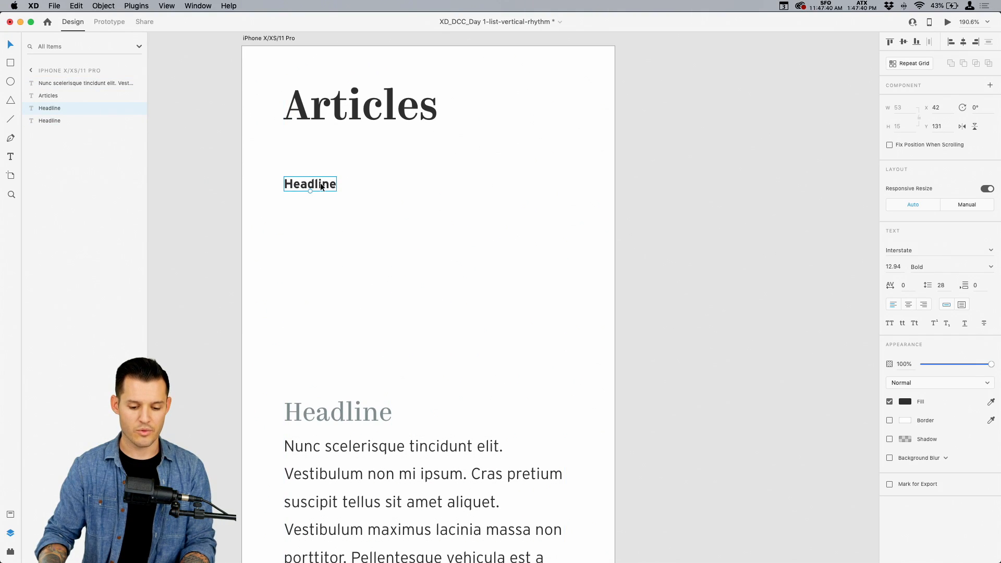
double_click(320, 183)
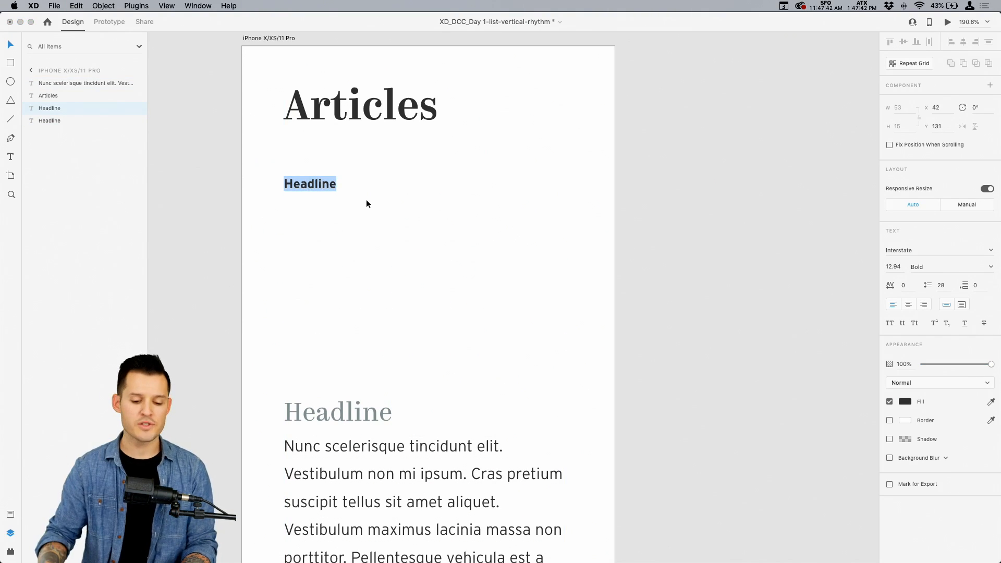
key(Escape)
Shift the Articles title and the small bold headline together toward the artboard's left edge, to X 25
click(242, 93)
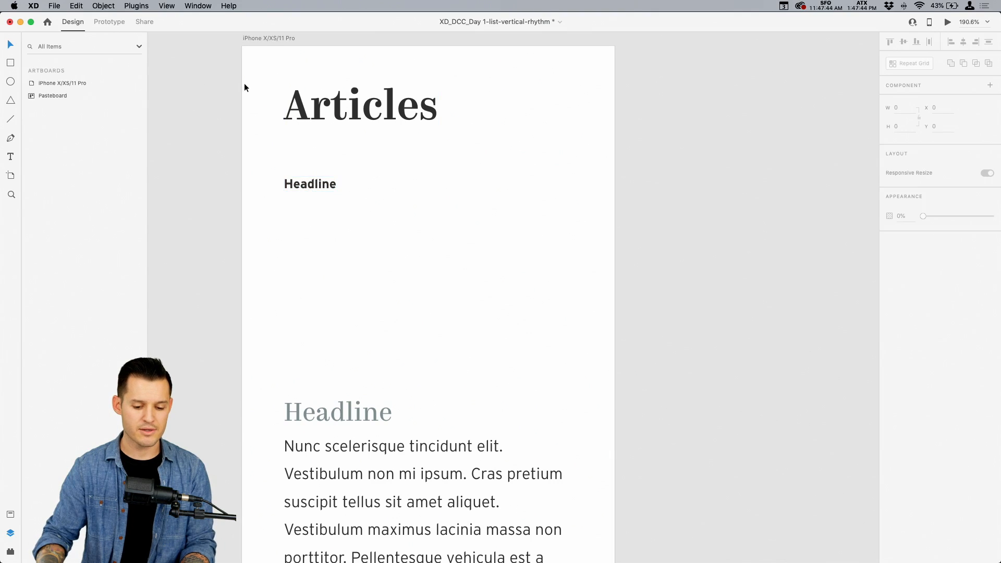
click(265, 40)
drag(324, 71, 393, 104)
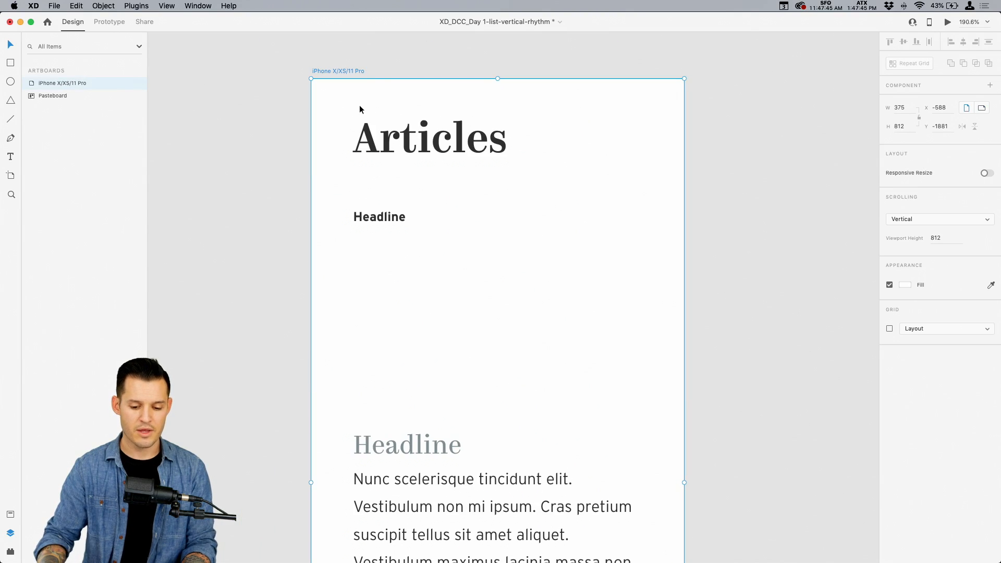
click(375, 146)
shift+click(381, 220)
key(shift+Left)
key(shift+Left)
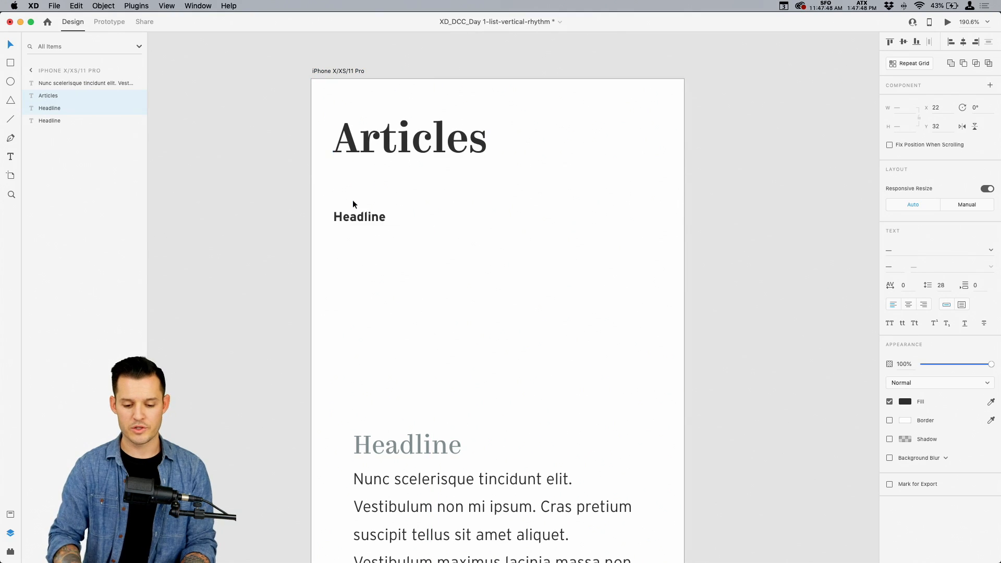
key(Right)
key(Right)
key(Right)
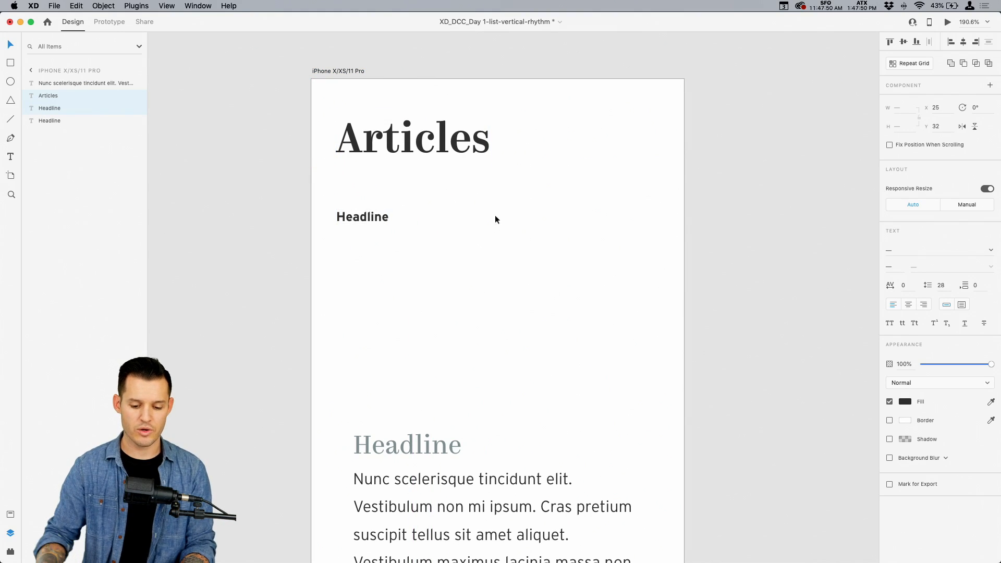
click(520, 215)
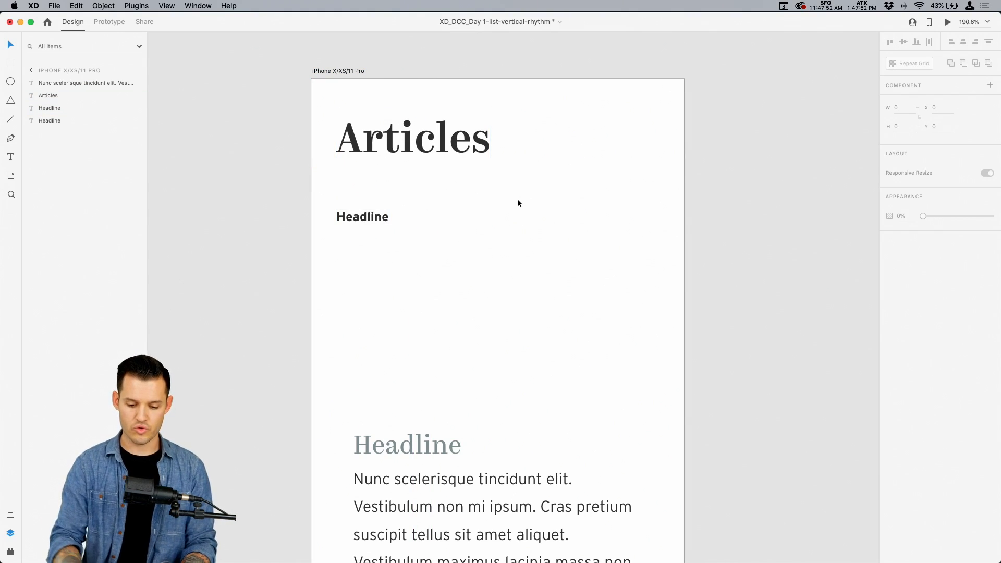
Draw a circle about 31 by 31 across from the Articles title near the right margin, and remove its border
key(e)
mouse_move(613, 125)
mouse_down()
mouse_move(644, 157)
mouse_move(632, 135)
mouse_move(686, 155)
mouse_up()
key(v)
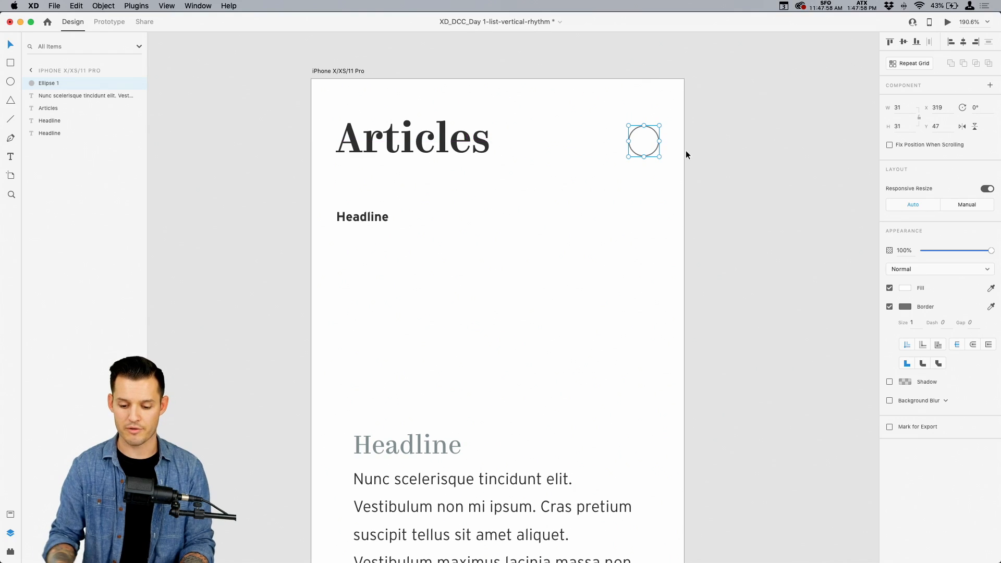
click(889, 307)
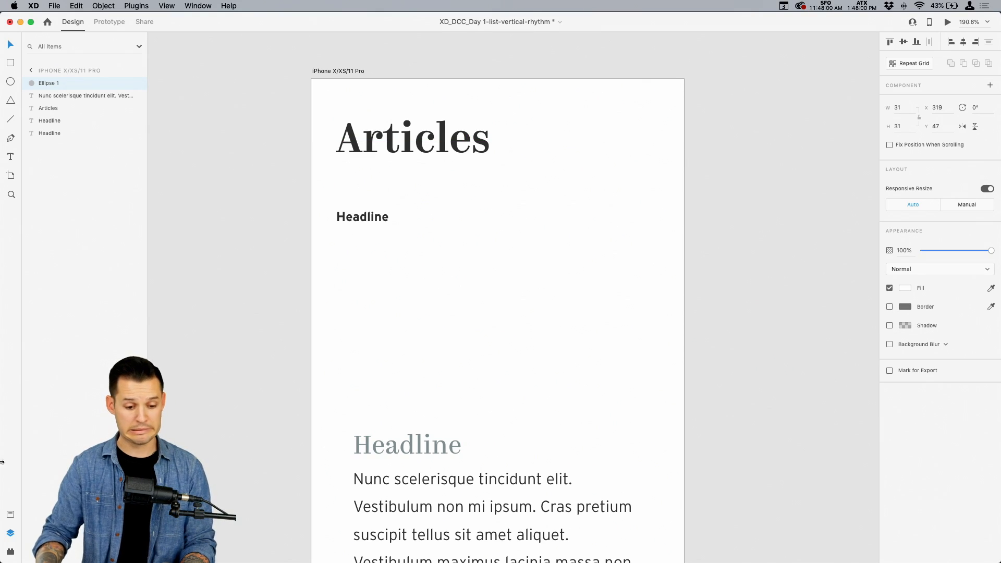
click(10, 551)
scroll(73, 395, down, 1)
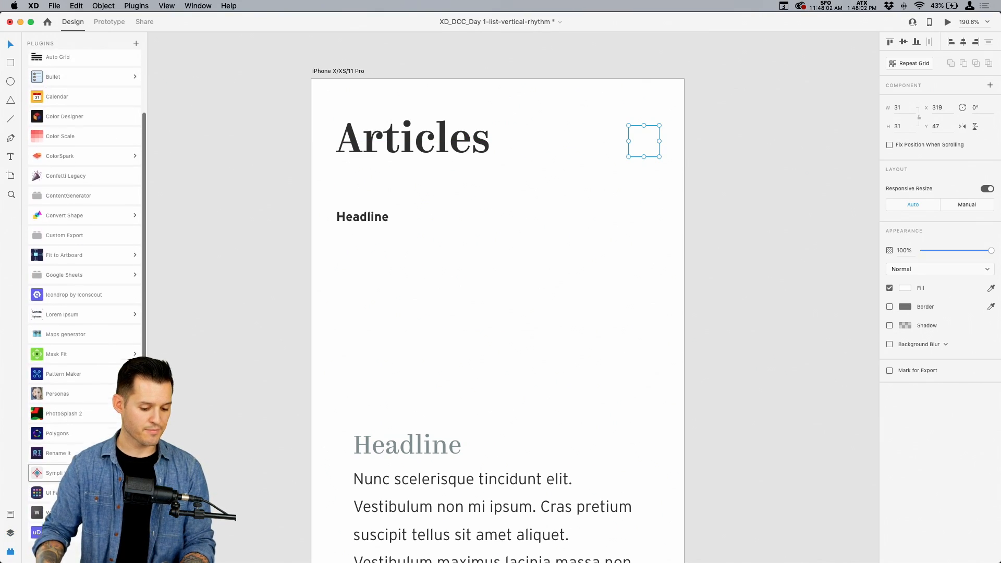
scroll(57, 516, up, 1)
click(52, 508)
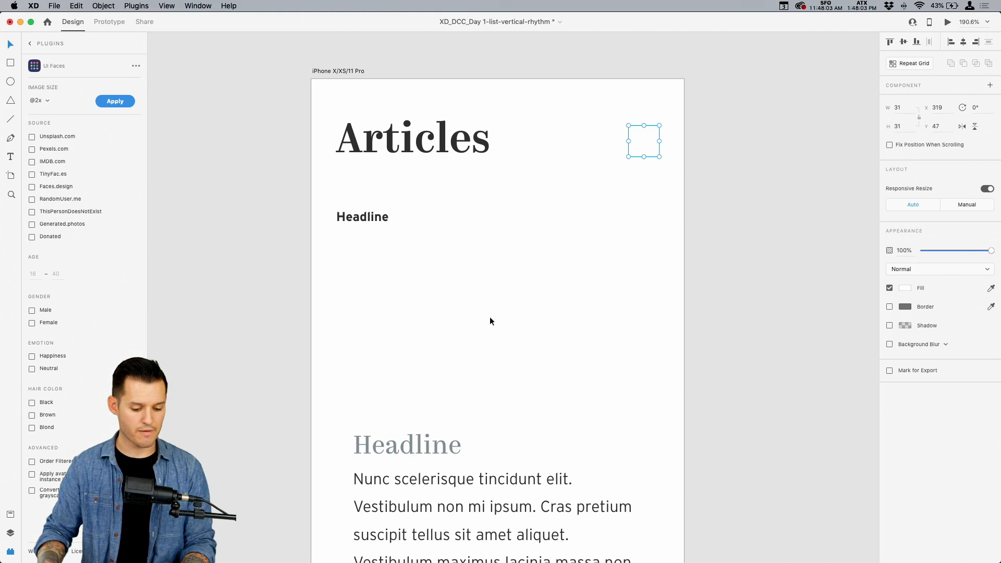
click(126, 100)
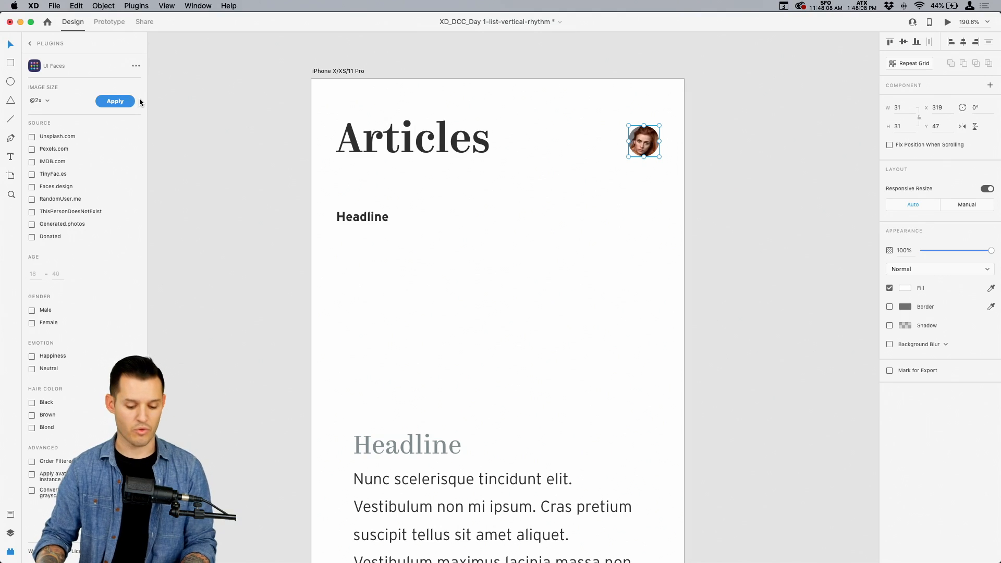
click(646, 182)
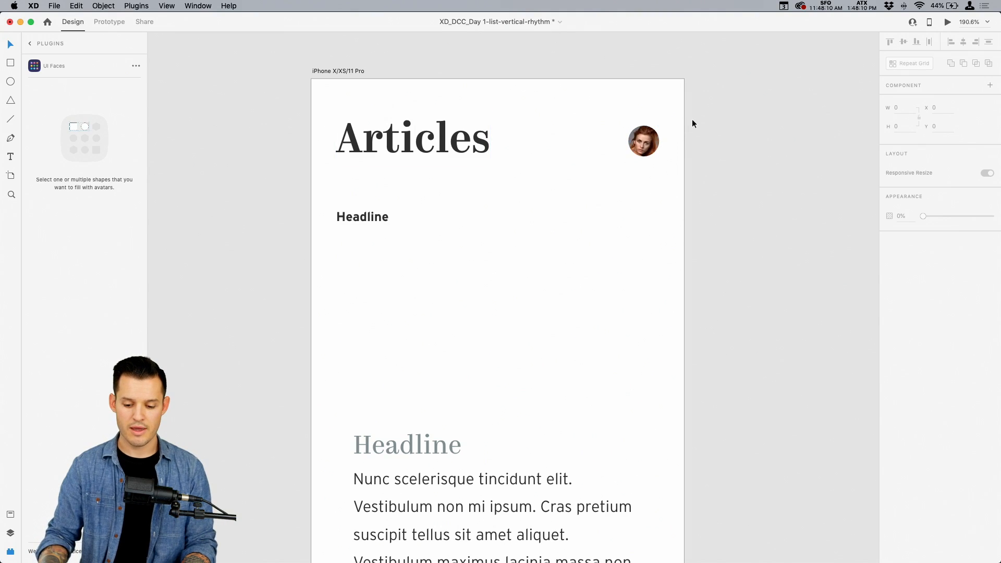
Save the text formatting of the Articles title and the large grey headline as character styles
drag(672, 120, 461, 159)
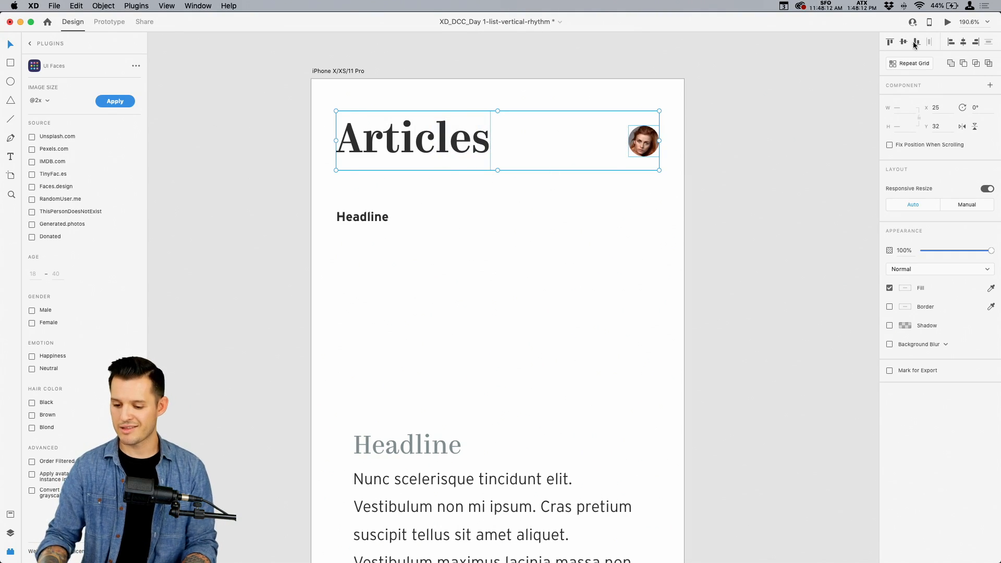
drag(706, 107, 368, 148)
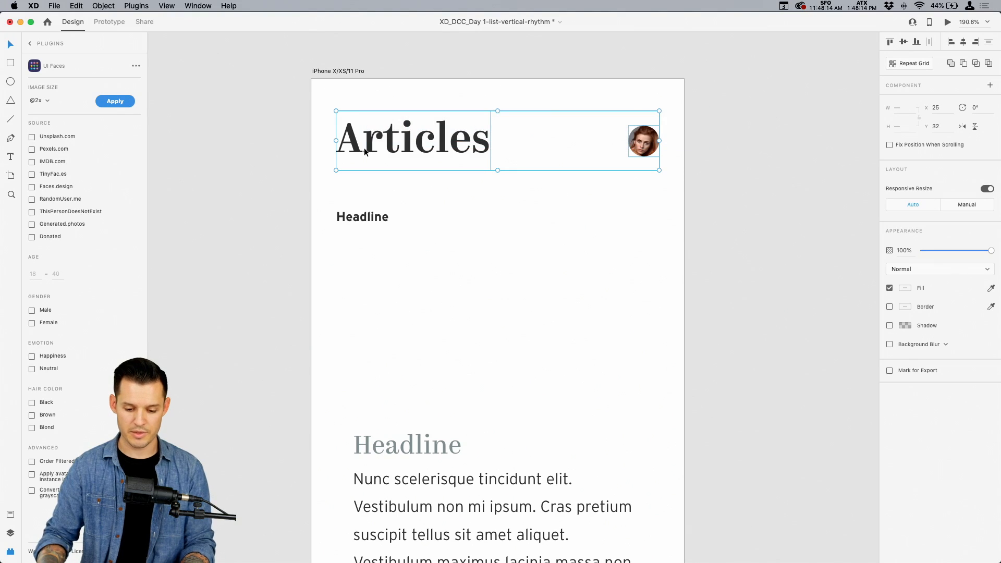
double_click(430, 137)
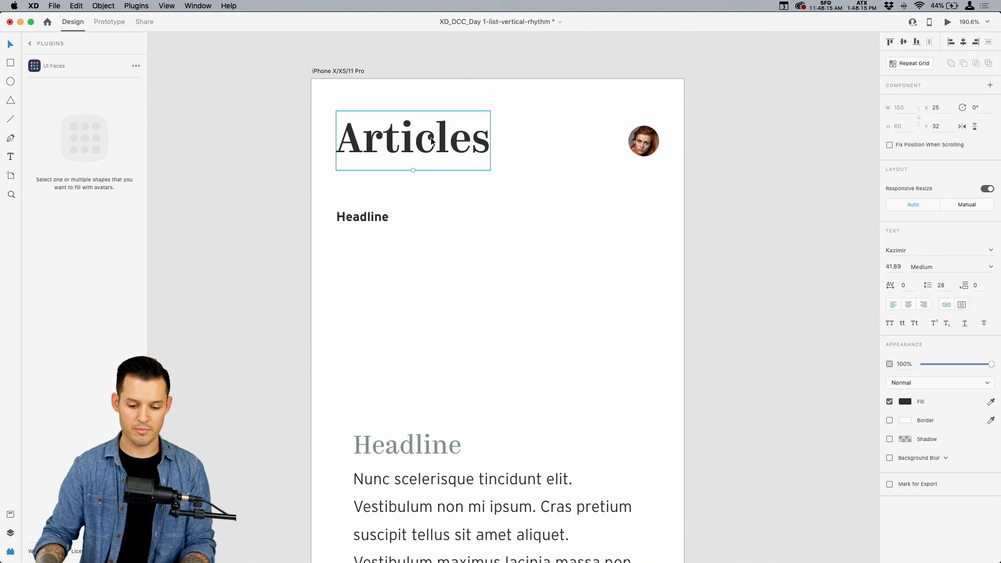
click(12, 515)
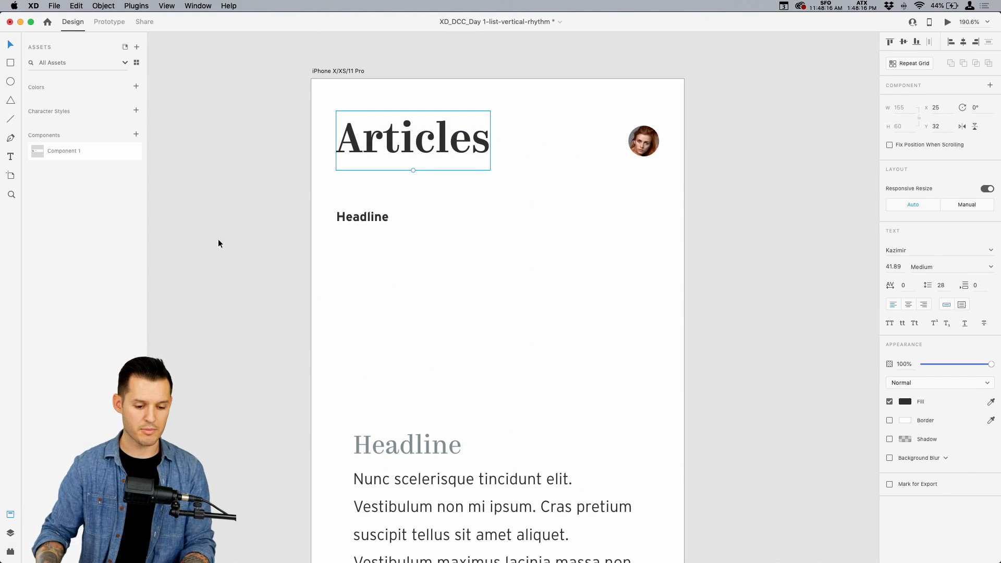
click(136, 111)
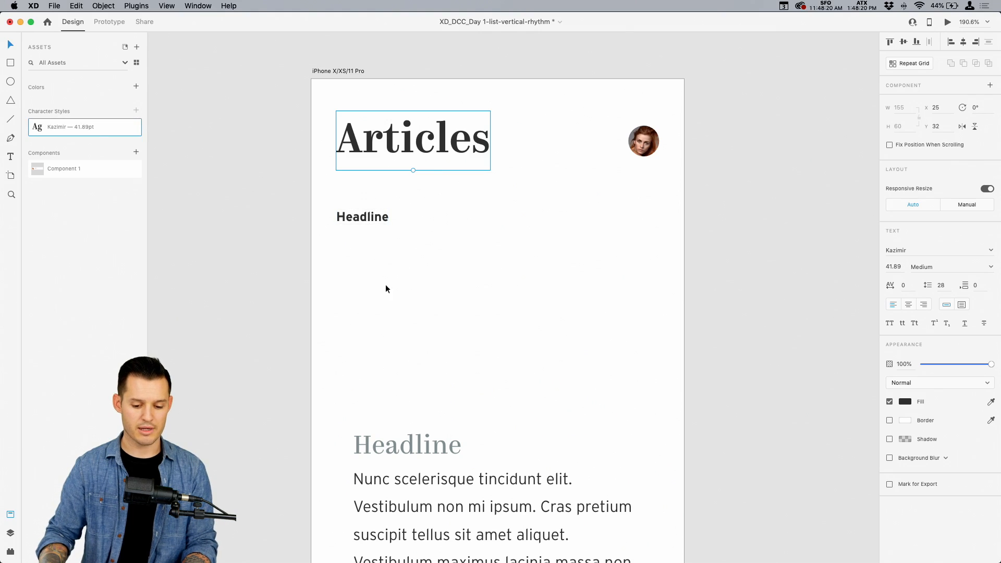
click(411, 439)
click(136, 112)
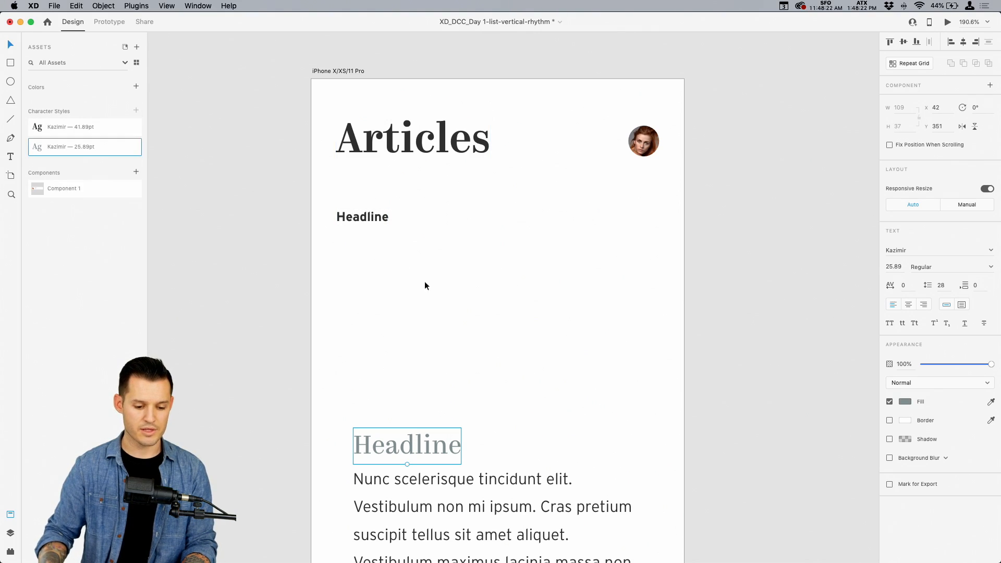
Save the text formatting of the small bold headline and the body paragraph as character styles
click(364, 217)
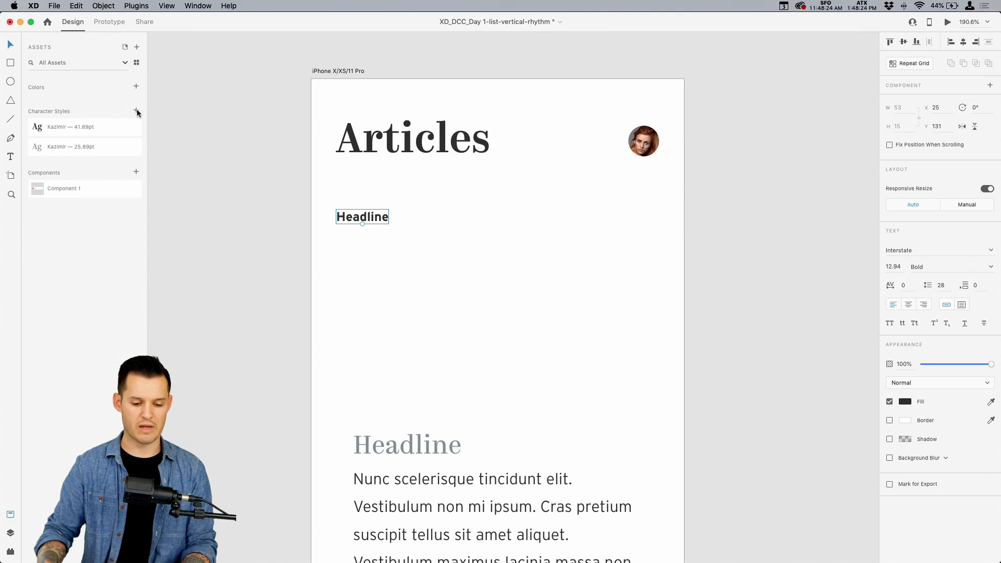
click(136, 111)
click(406, 487)
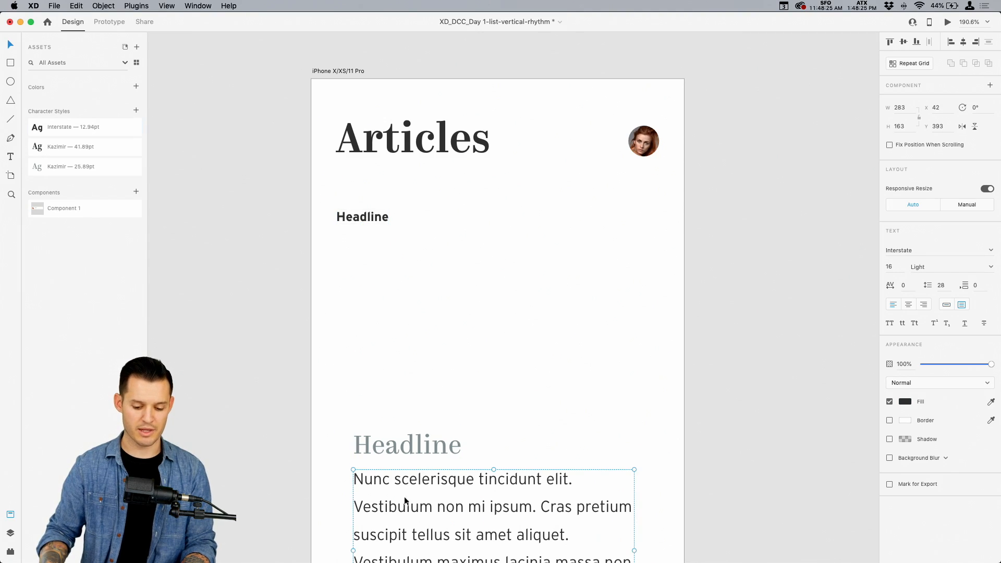
click(136, 111)
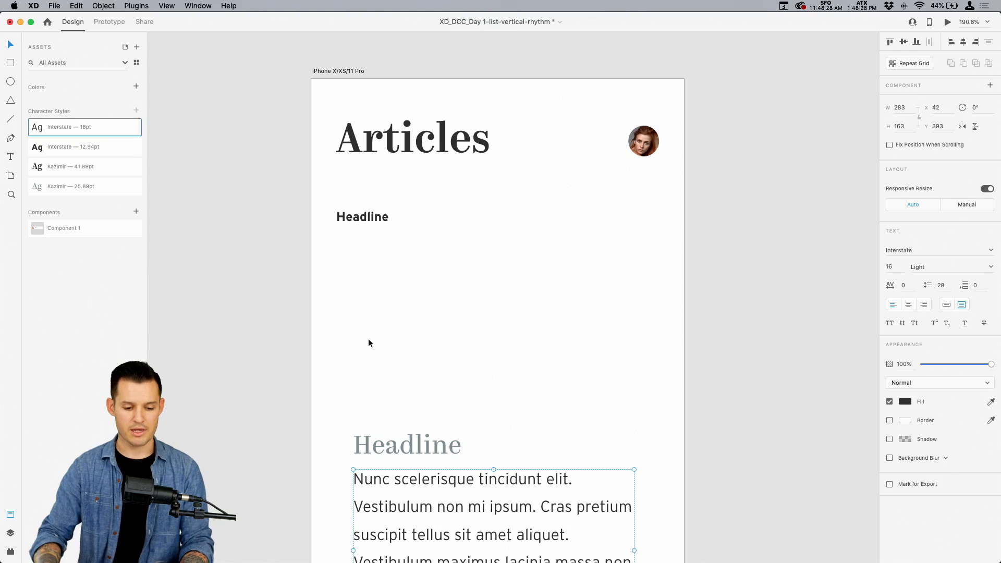
click(342, 358)
scroll(335, 334, down, 2)
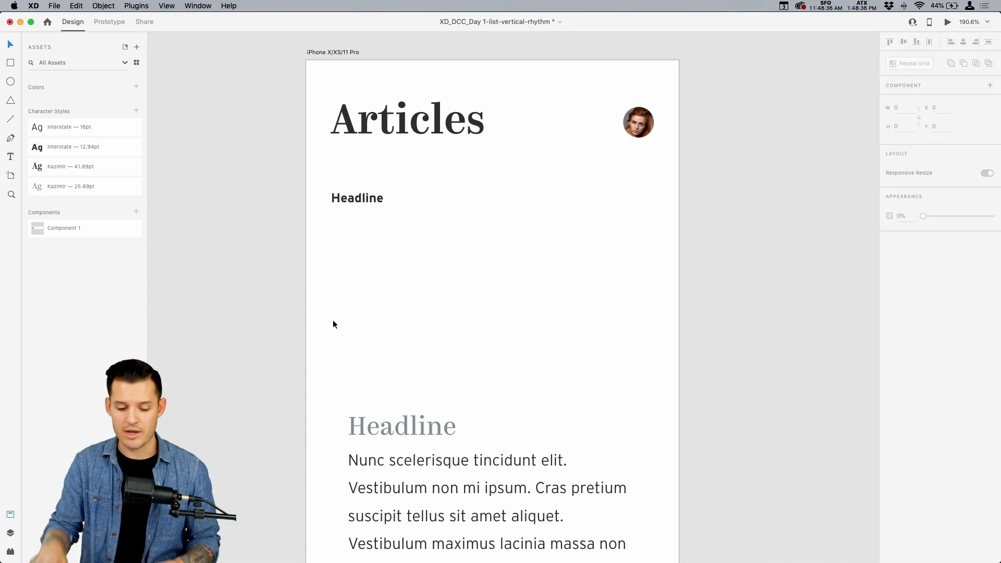
Change the text of the small bold headline below the Articles title to "Popular"
click(365, 201)
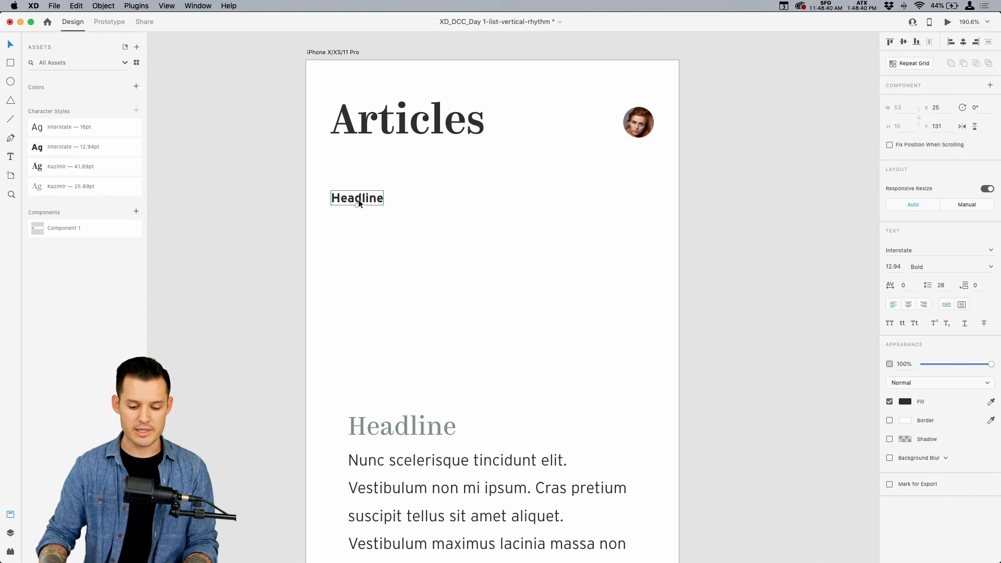
double_click(358, 199)
text(Popul)
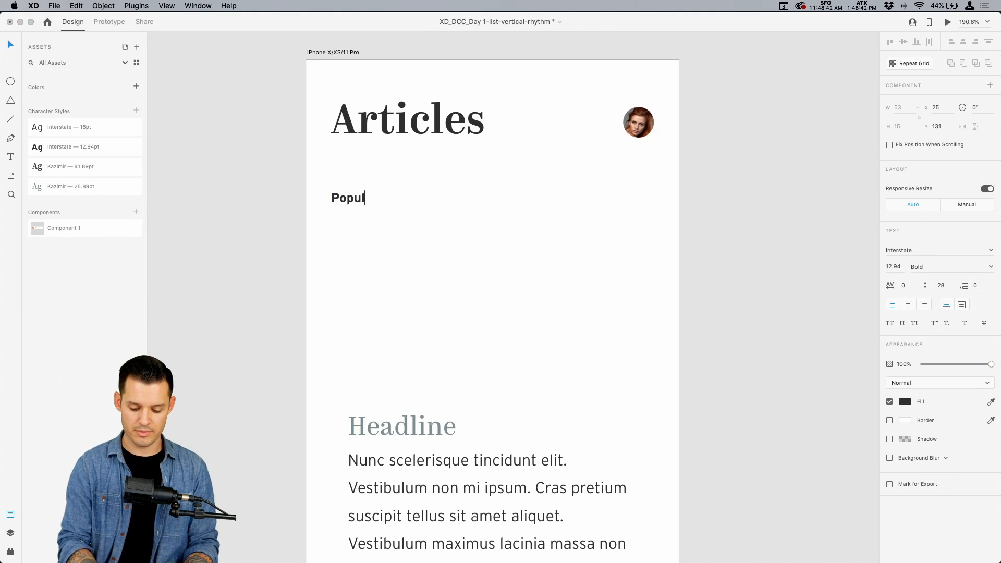
text(ar)
key(Escape)
Duplicate the Popular label along the same row at X 120 and change the copy's text to "By Category"
drag(363, 206, 458, 203)
double_click(458, 201)
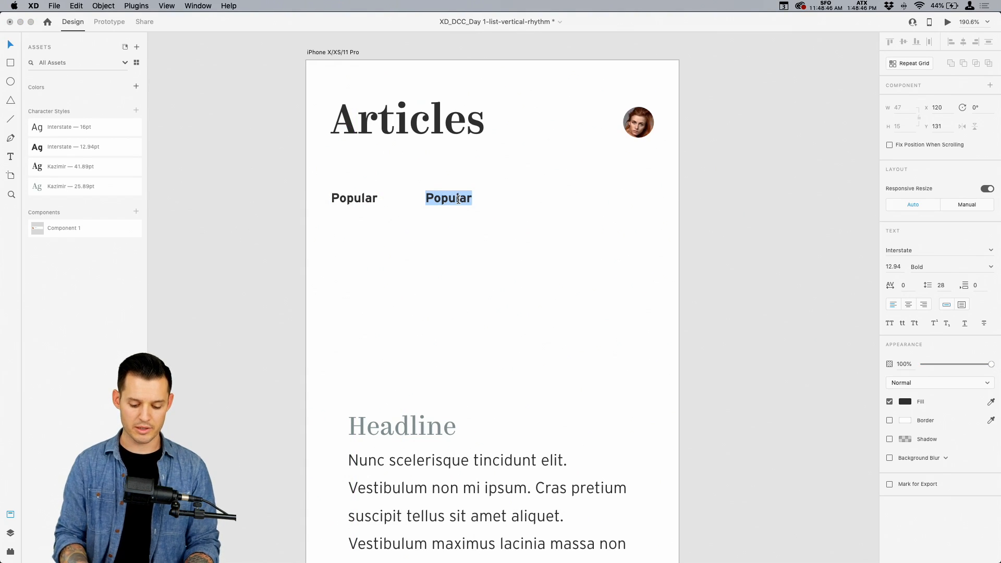
text(By C)
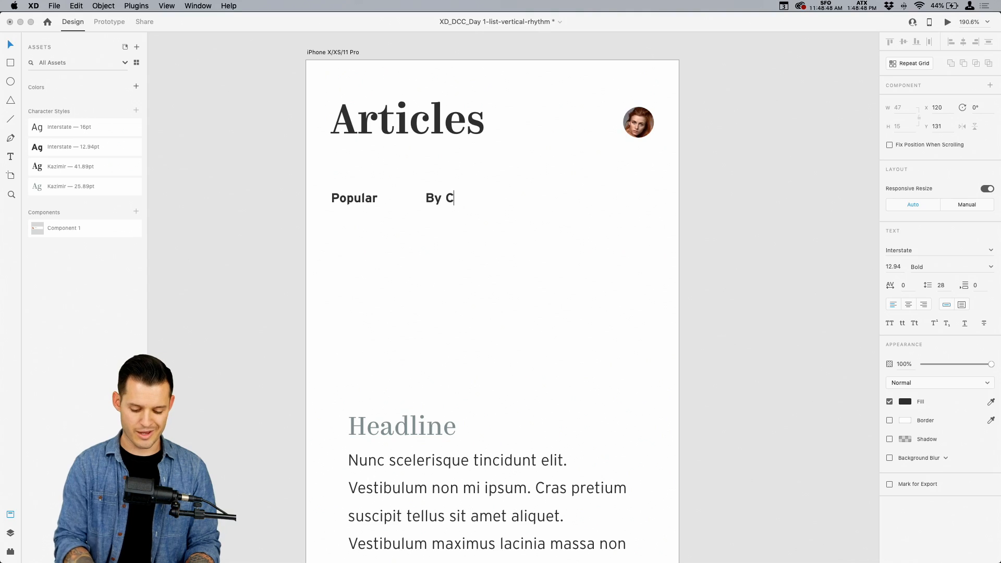
text(ategory)
key(Escape)
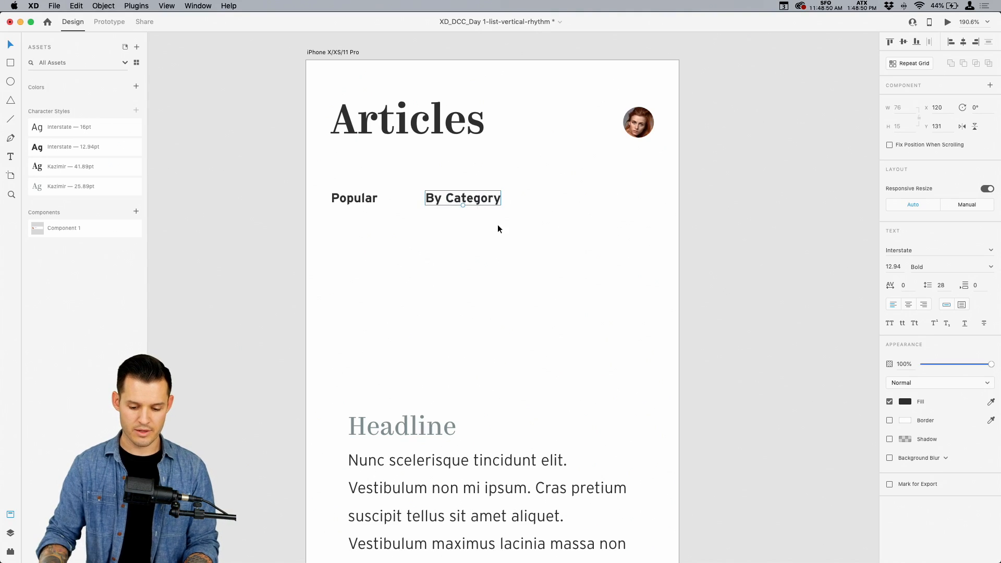
Duplicate the By Category label along the same row at X 244 and change the copy's text to "Topics"
drag(484, 199, 601, 199)
double_click(601, 199)
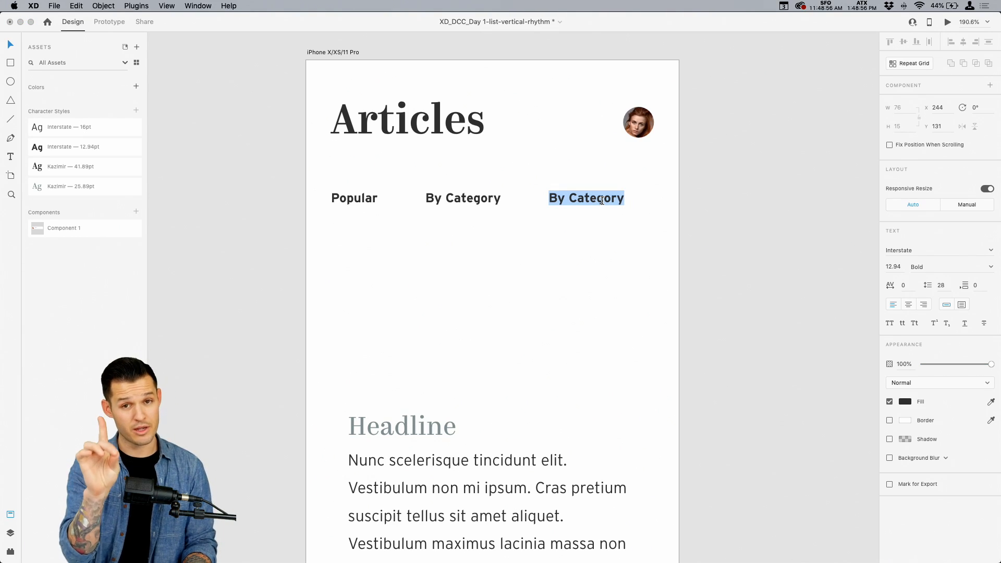
text(Topics)
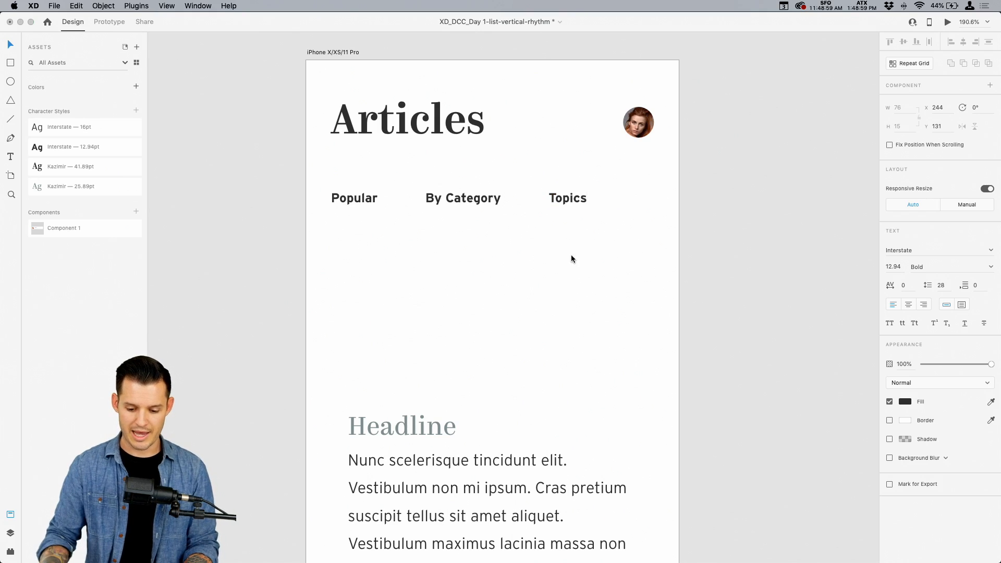
key(Escape)
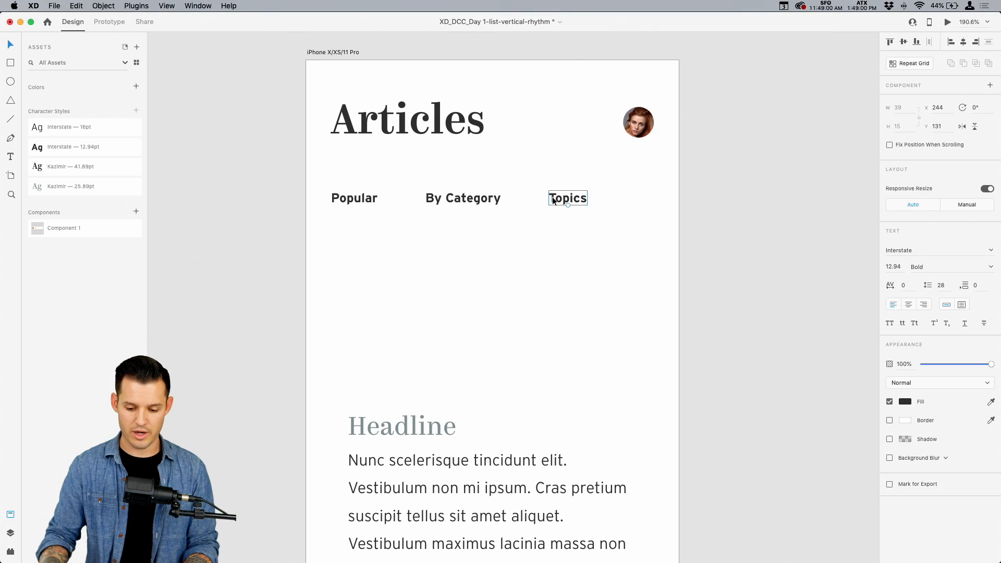
Insert "By" at the start of the Topics label so that it reads "By Topics"
double_click(554, 199)
key(Right)
text(By)
key(BackSpace)
key(BackSpace)
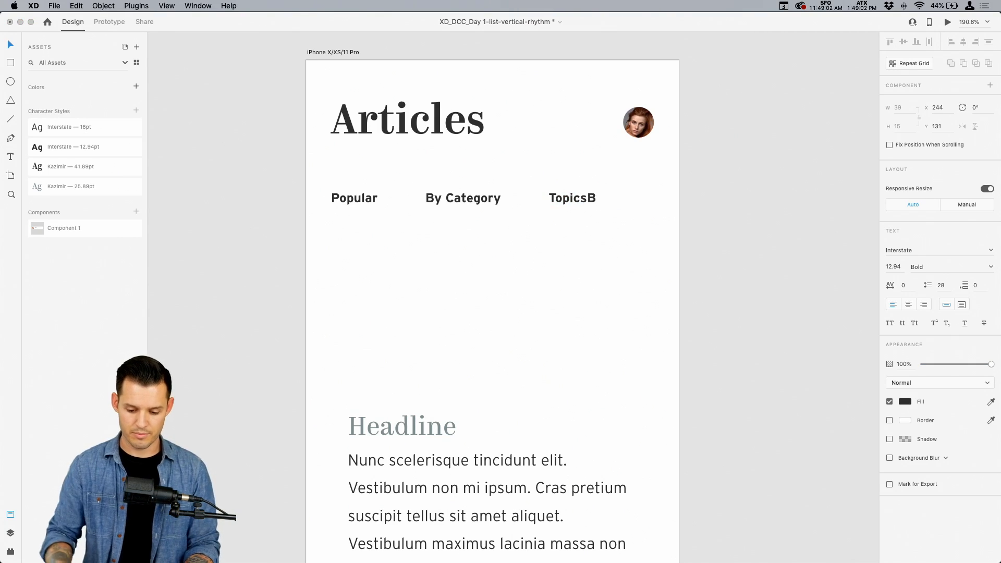
key(super+Left)
text(By)
key(Escape)
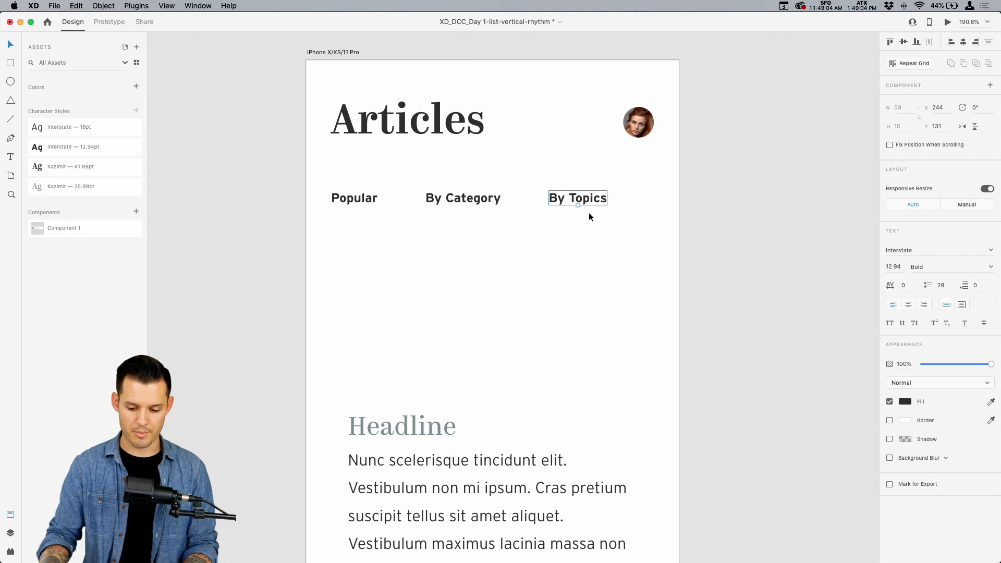
Set the font weight of the By Category and By Topics labels to Light
drag(599, 222, 326, 188)
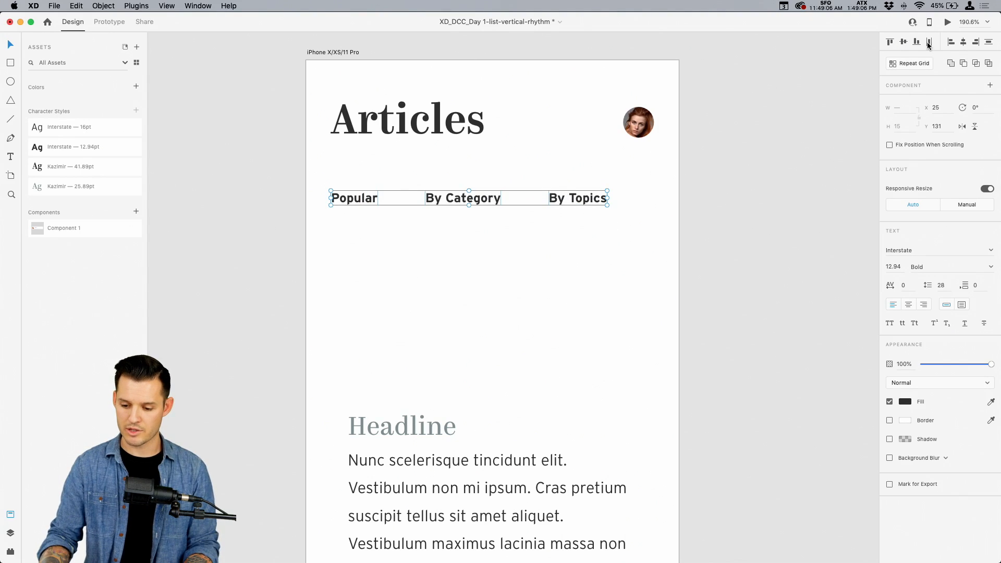
click(508, 229)
drag(618, 271, 500, 205)
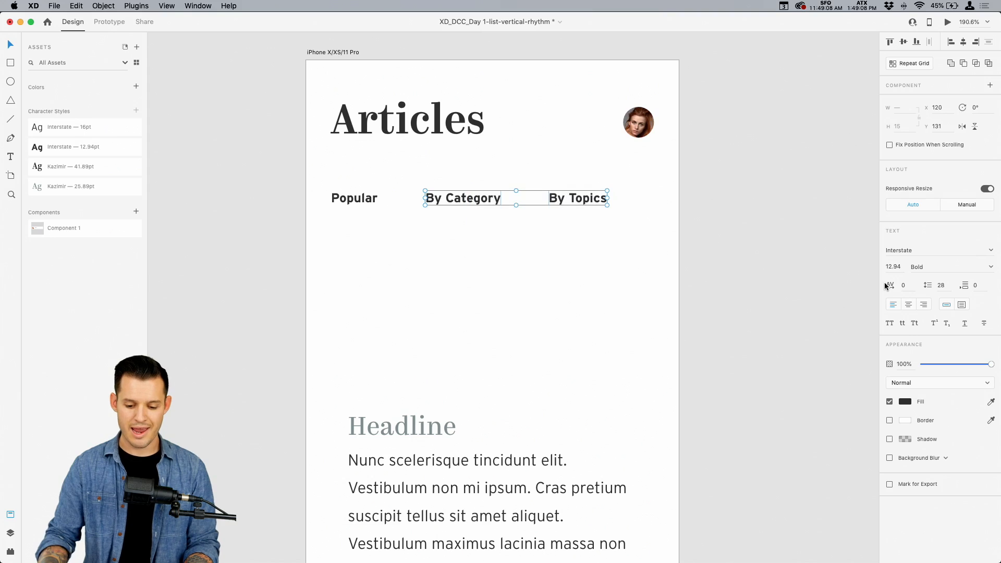
click(989, 268)
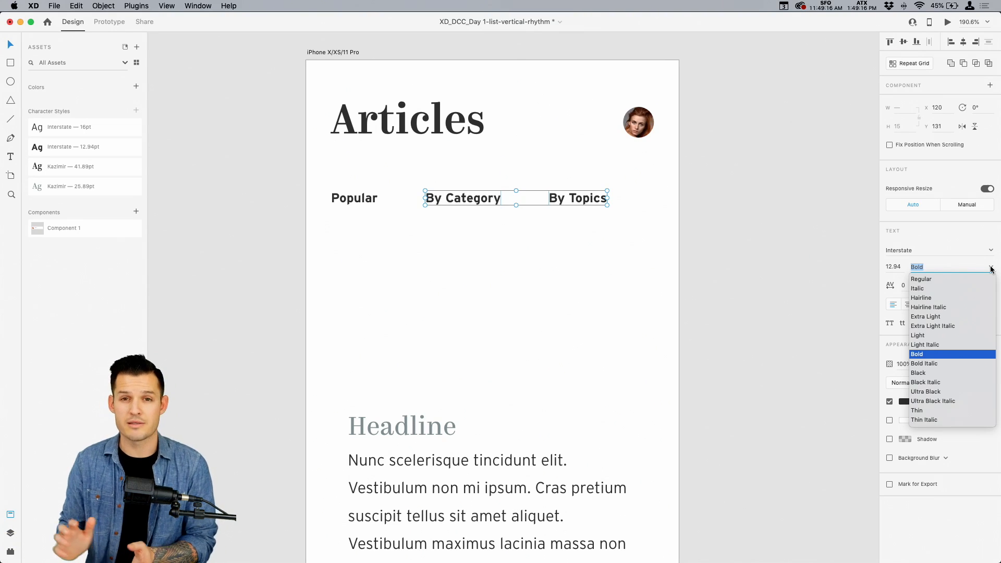
click(930, 296)
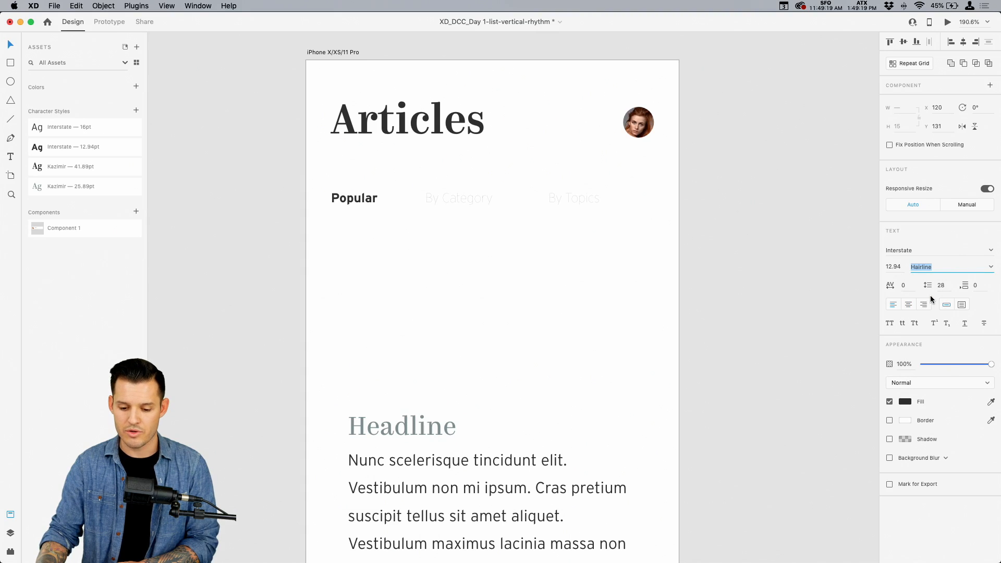
click(991, 267)
click(938, 336)
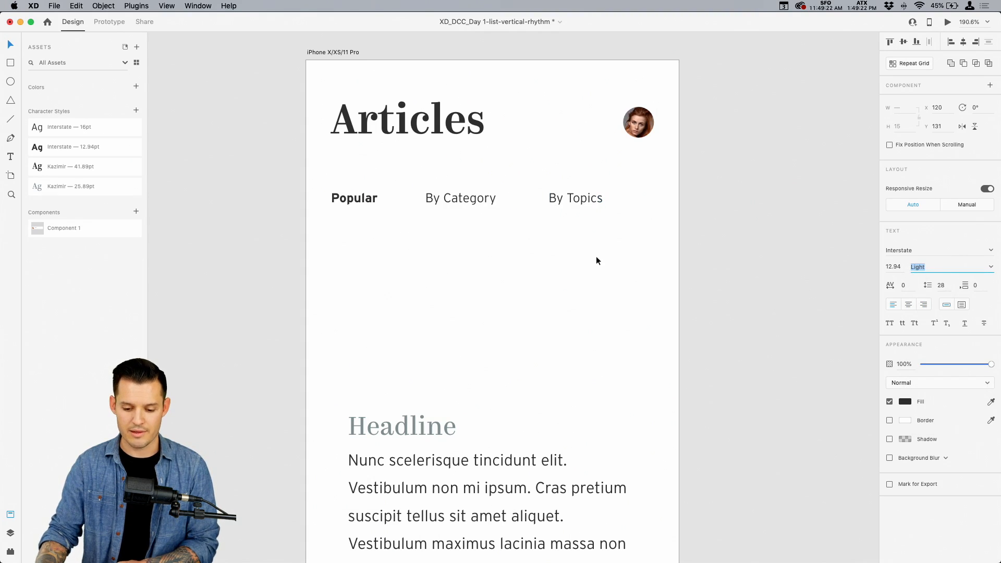
Fill the By Category and By Topics labels with the saved grey swatch, and move all three labels up to Y 120
click(906, 402)
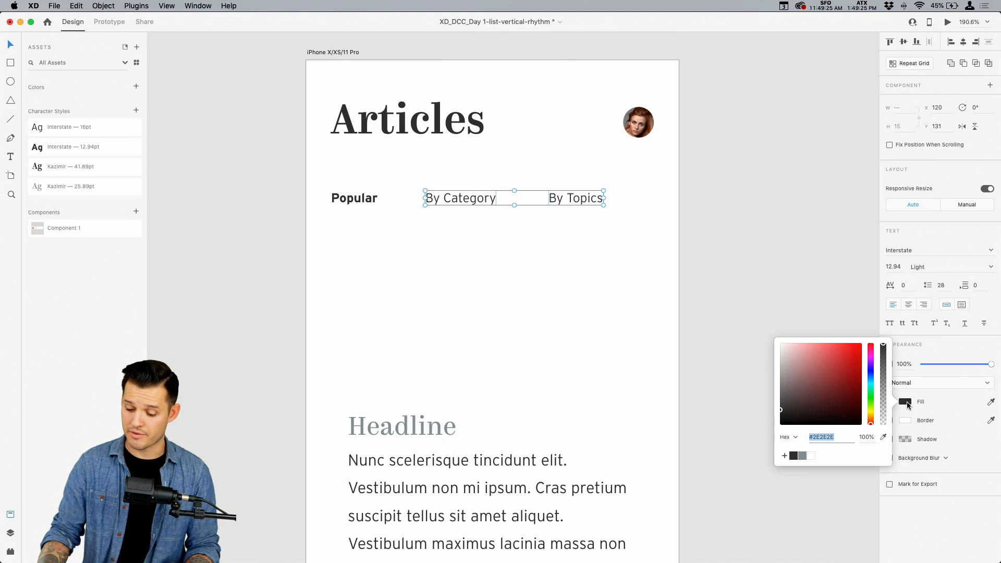
click(803, 457)
click(759, 314)
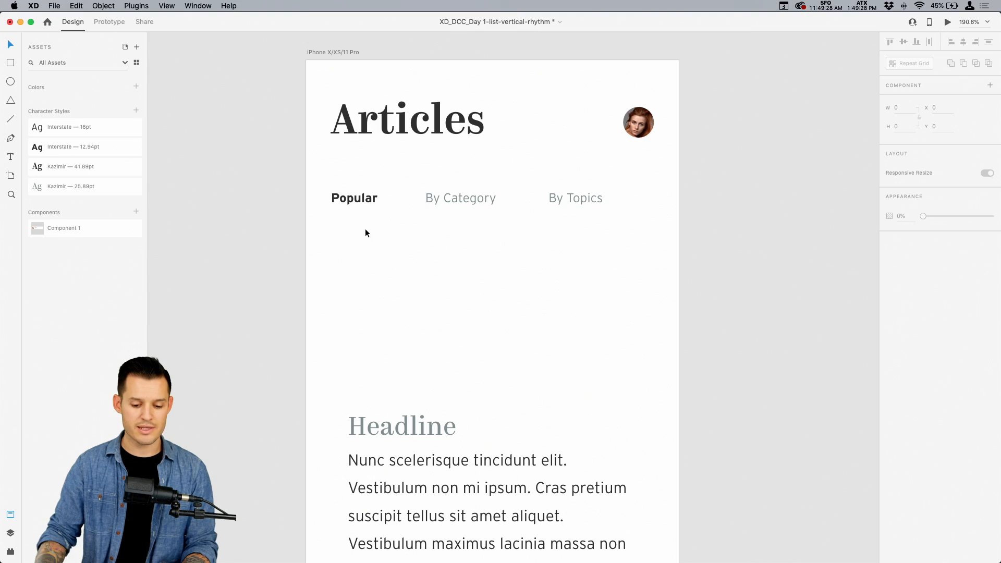
drag(330, 238, 608, 187)
drag(471, 196, 473, 189)
Draw a 375-wide horizontal divider line across the artboard below the labels at Y 159.5, and set its opacity to 12%
key(l)
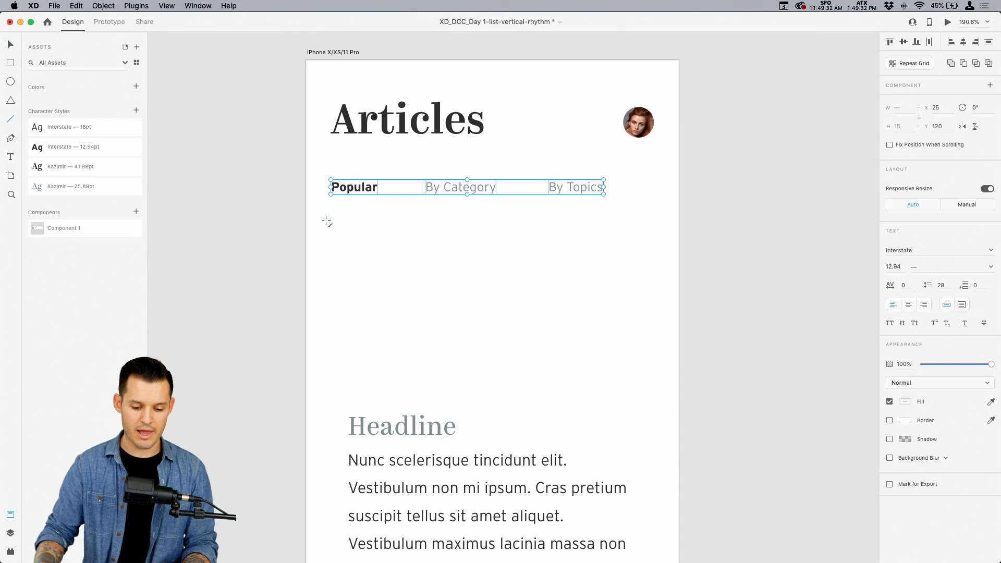
drag(307, 218, 678, 210)
drag(955, 250, 936, 252)
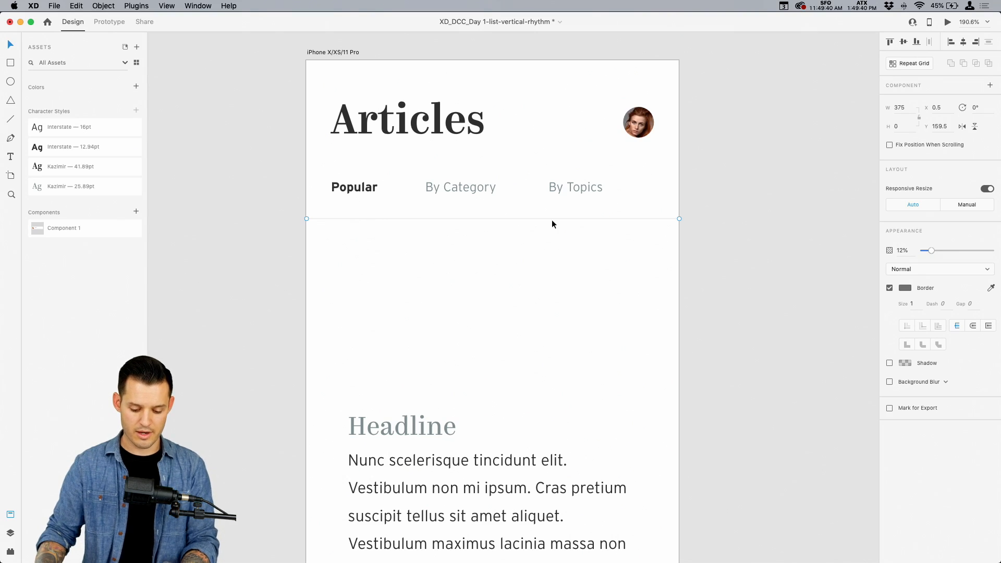
Draw a rectangle about 47 by 9 over the divider line below Popular, without a border and filled with #2E2E2E
key(r)
drag(329, 224, 378, 214)
click(889, 326)
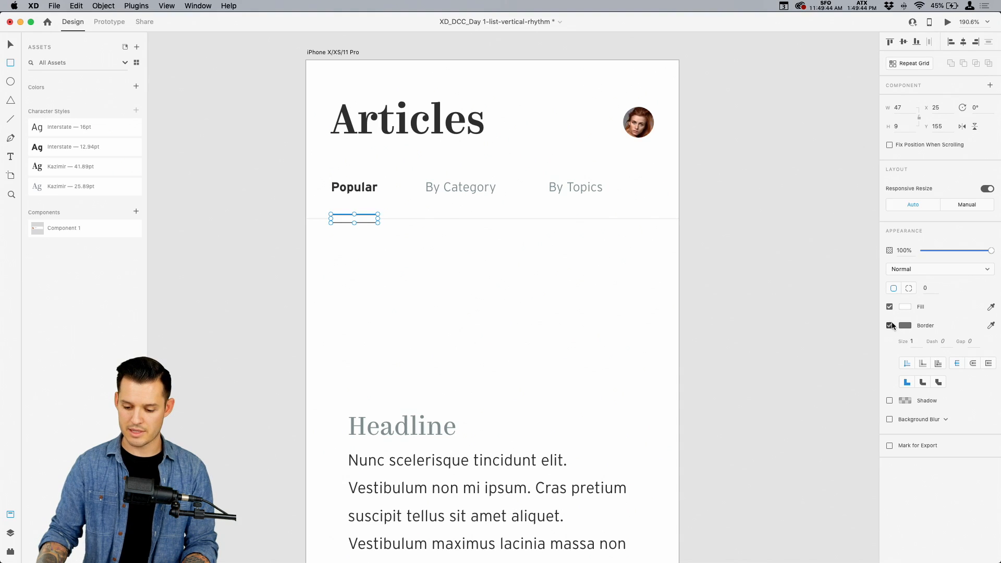
click(905, 307)
click(793, 367)
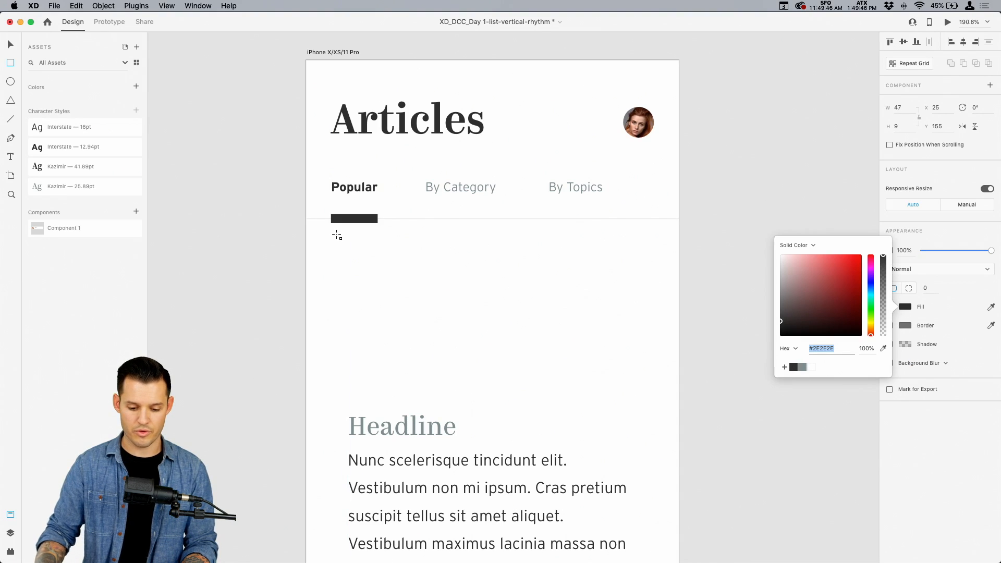
text(v)
Move the dark bar under Popular up to Y 154 and reduce its height to about 6, its lower edge on the divider line
key(super+minus)
key(super+plus)
key(super+plus)
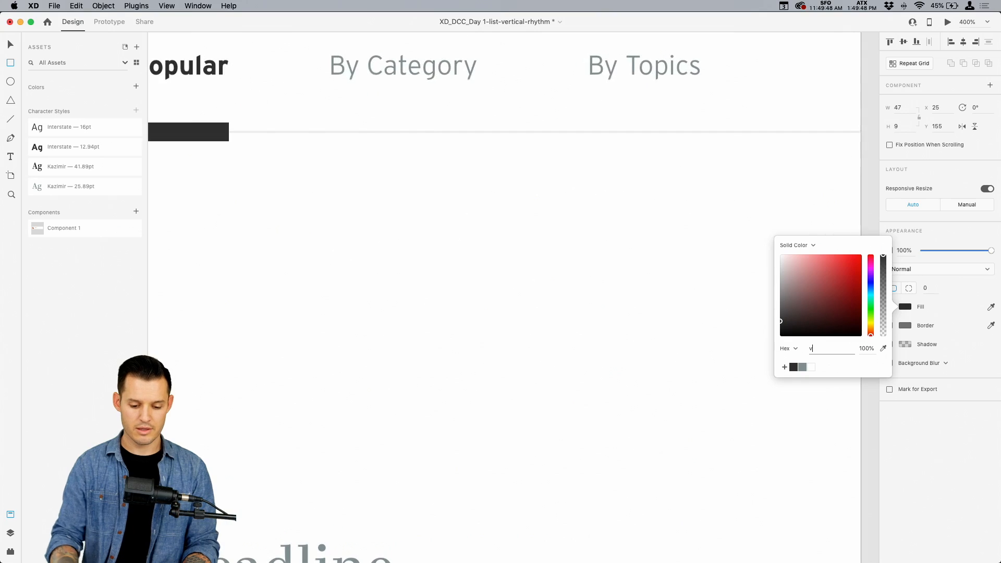
drag(148, 232, 139, 185)
drag(369, 194, 583, 247)
key(z)
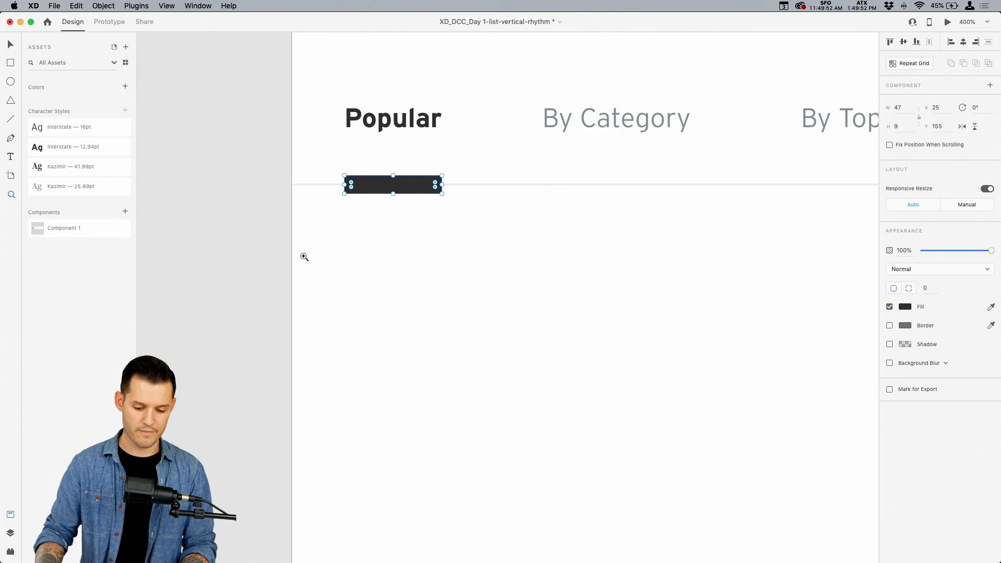
drag(304, 256, 484, 104)
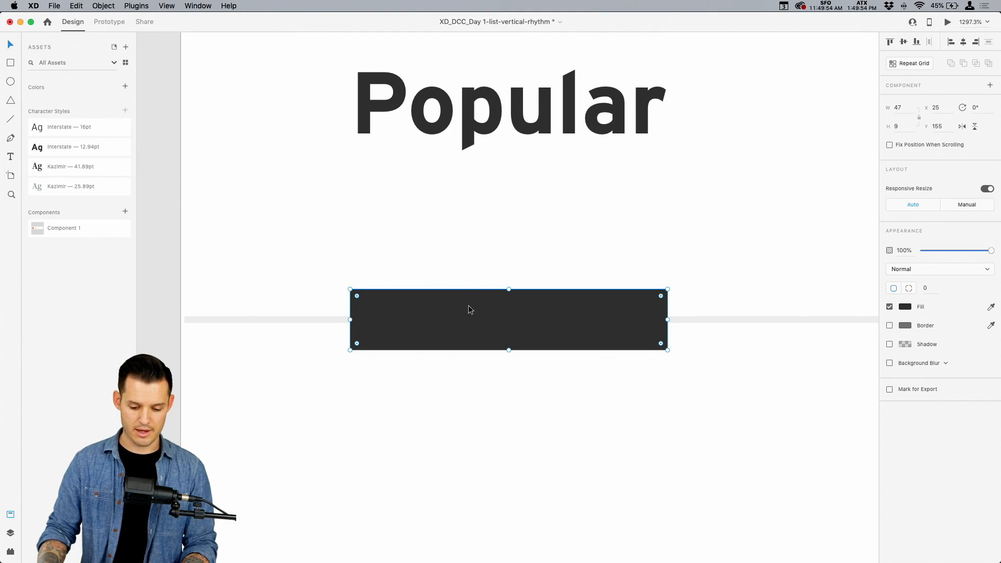
drag(468, 305, 507, 282)
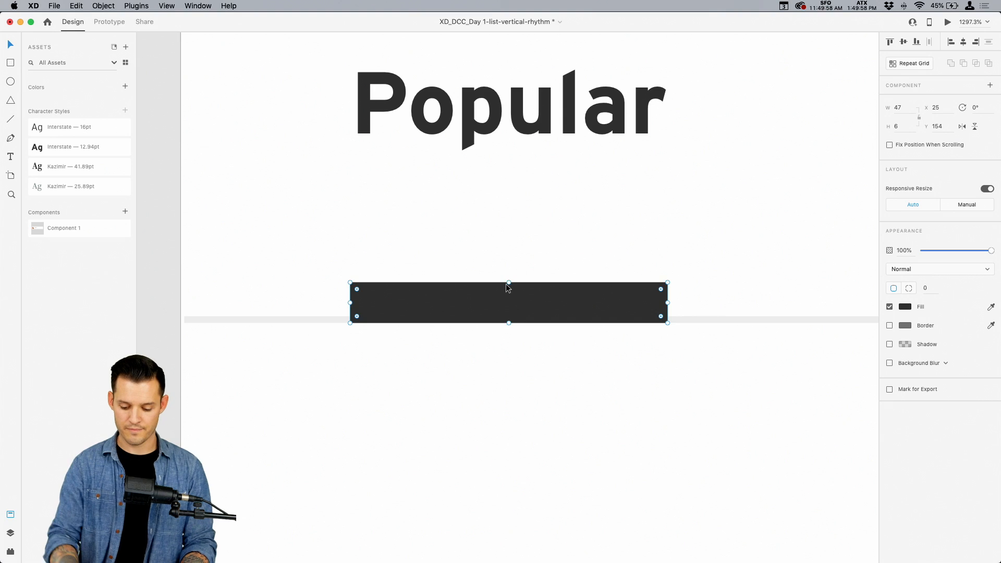
Move the Popular, By Category and By Topics labels down together to Y 128, closer to the divider line
key(super+2)
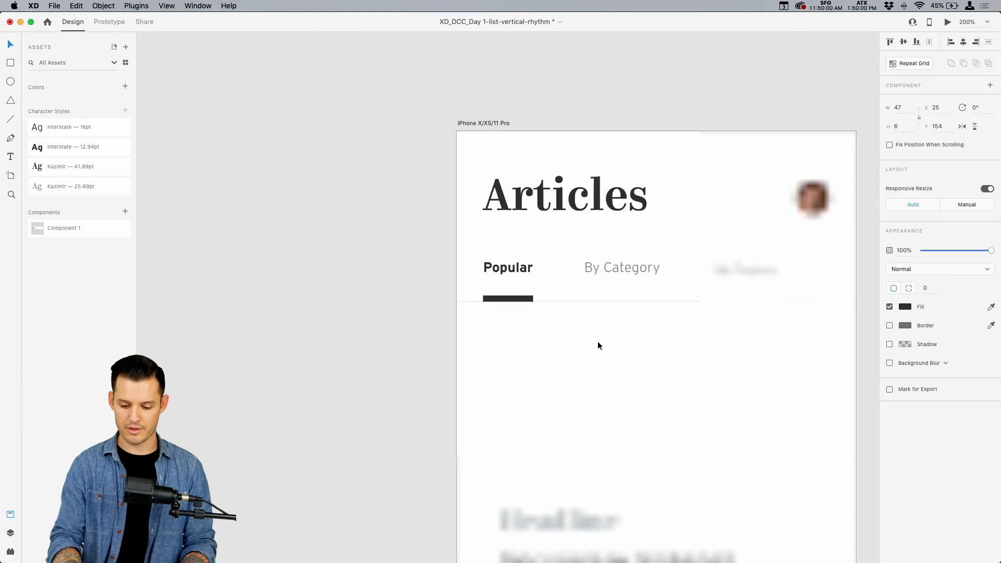
key(super+minus)
drag(624, 355, 521, 277)
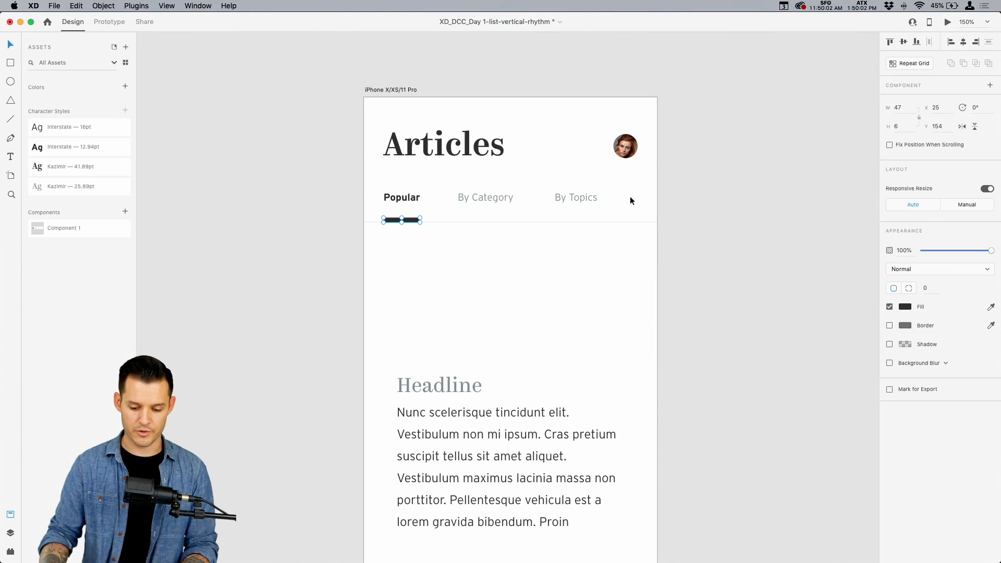
drag(630, 200, 404, 206)
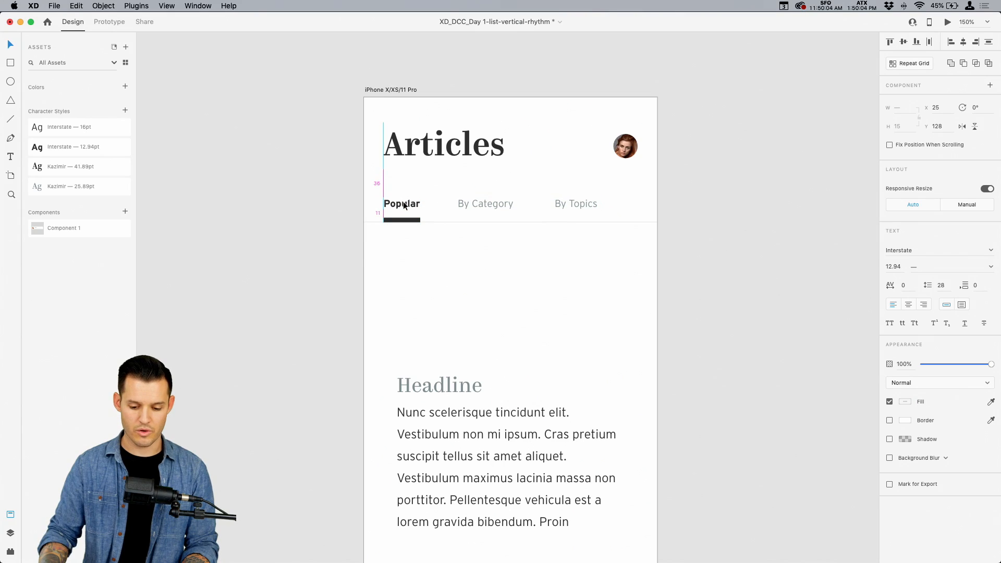
Move the three labels, the dark bar and the divider line up together to Y 116
click(387, 244)
click(514, 198)
drag(471, 203, 473, 193)
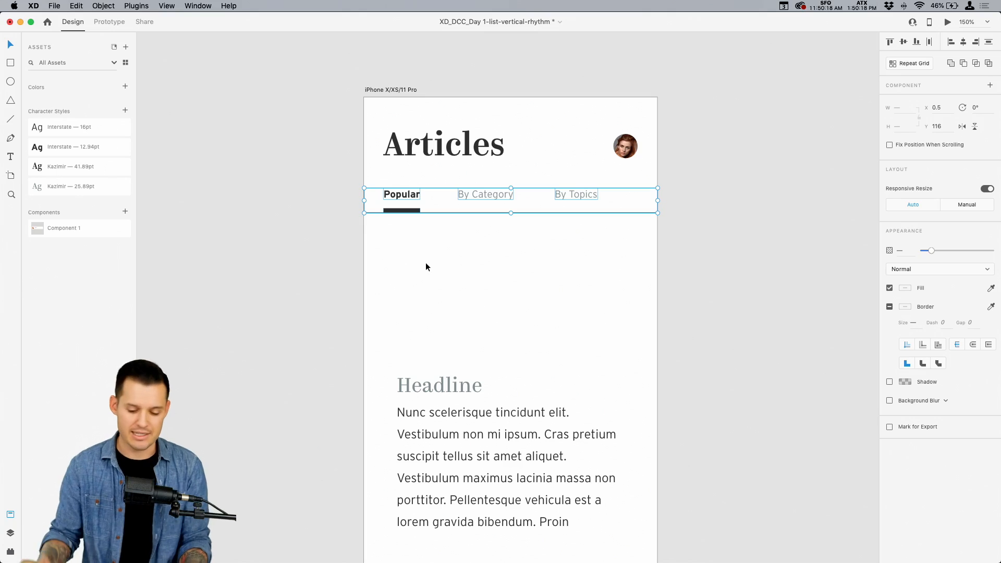
Group the tab labels, dark bar and divider line, and rename the group nav
key(super+g)
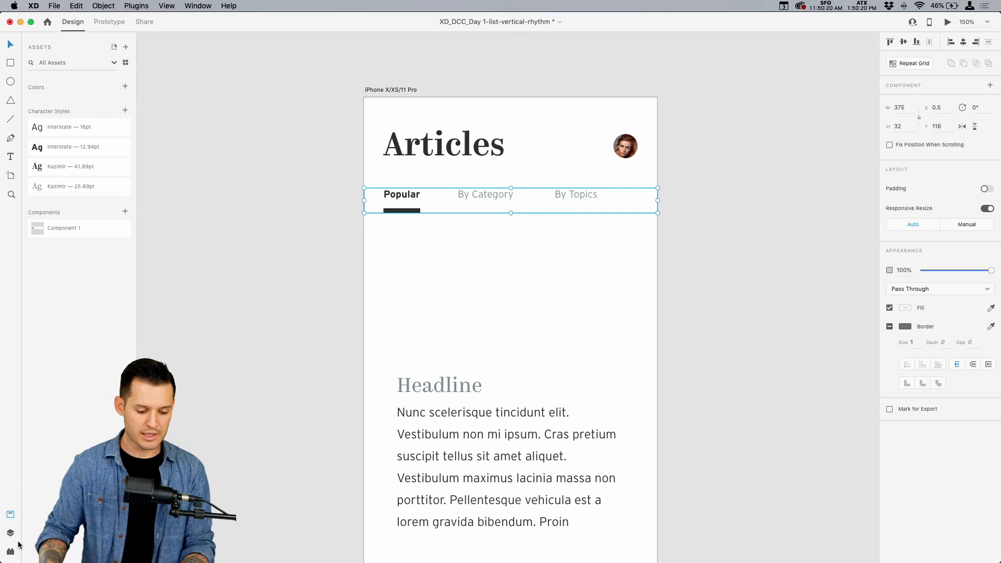
key(super+y)
double_click(58, 84)
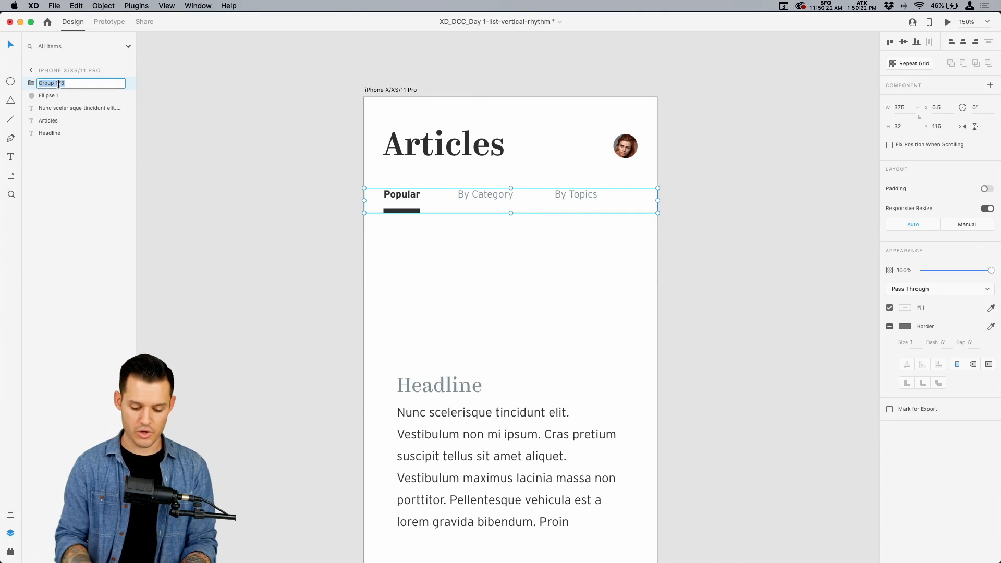
text(nav)
key(Return)
Group the Articles title with the round profile picture, and rename the group top
click(338, 107)
drag(445, 125, 735, 154)
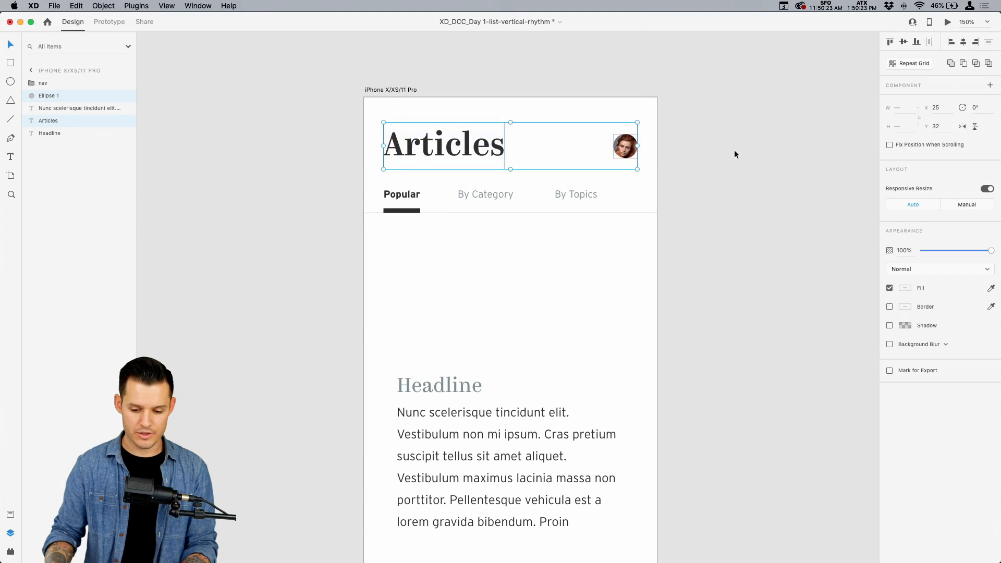
key(super+g)
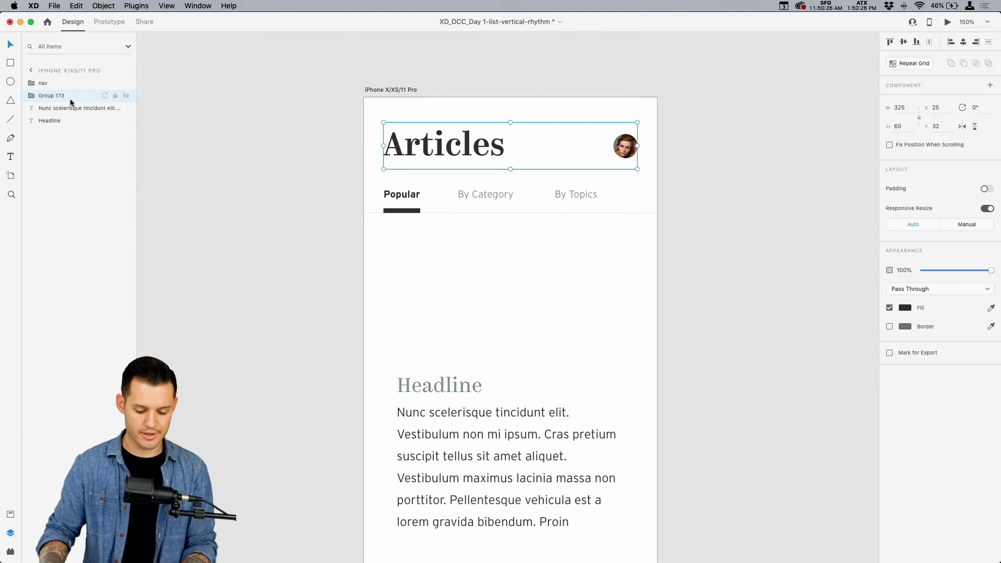
key(p)
double_click(51, 96)
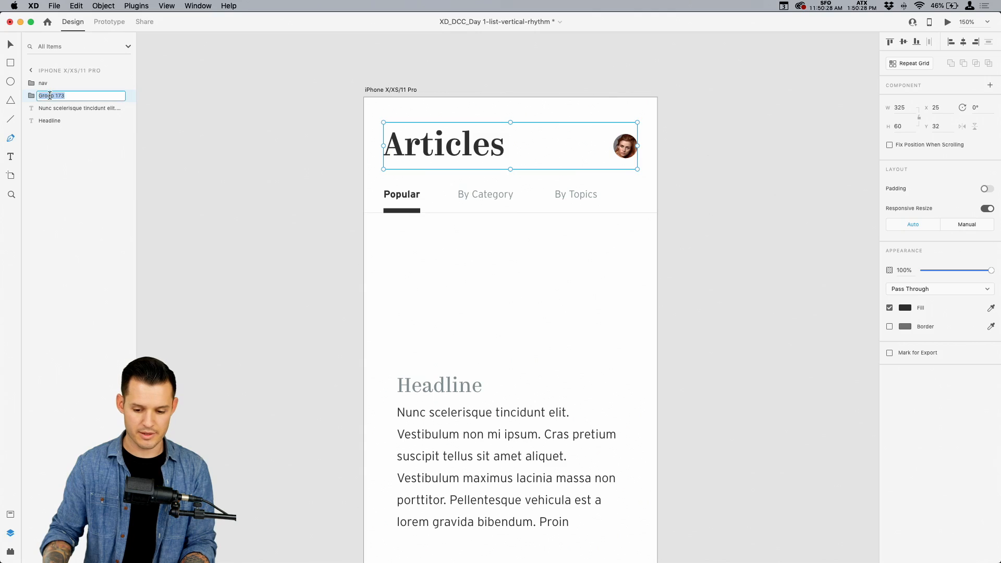
text(top)
key(Return)
click(310, 215)
drag(311, 281, 284, 224)
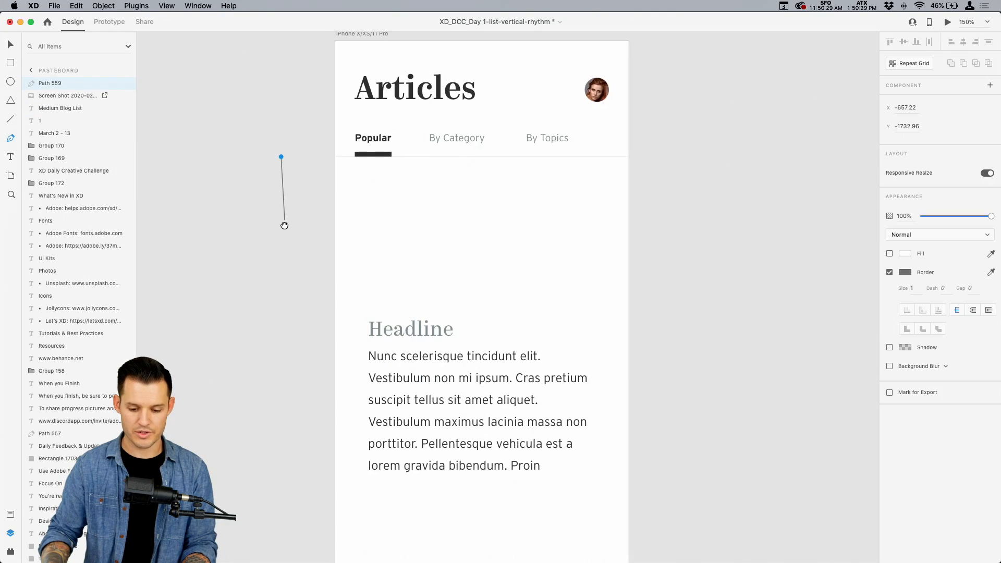
key(v)
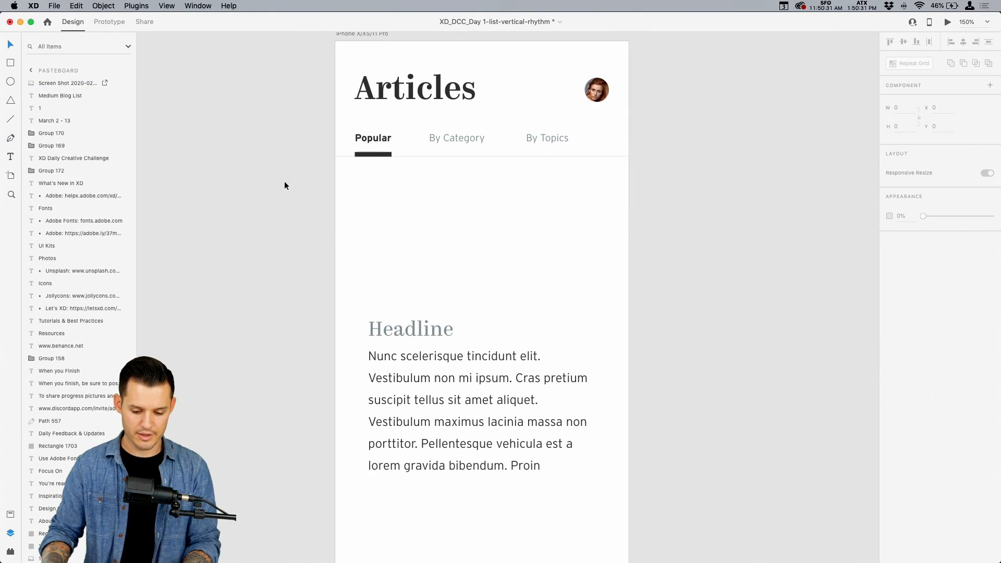
Move the Headline text and its paragraph together to X 25, Y 237, in line with the Articles title's edge
click(431, 360)
shift+click(417, 334)
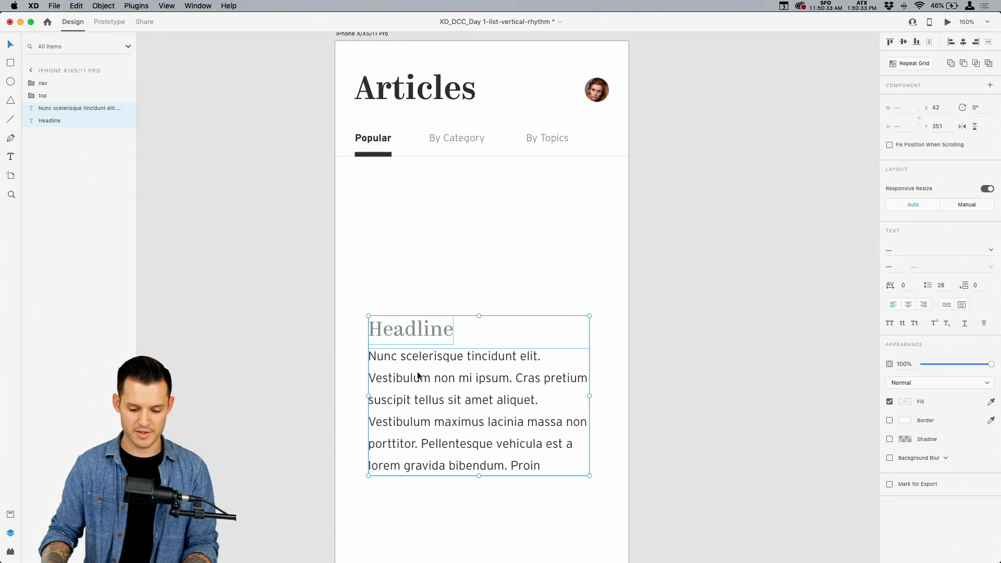
drag(421, 377, 406, 290)
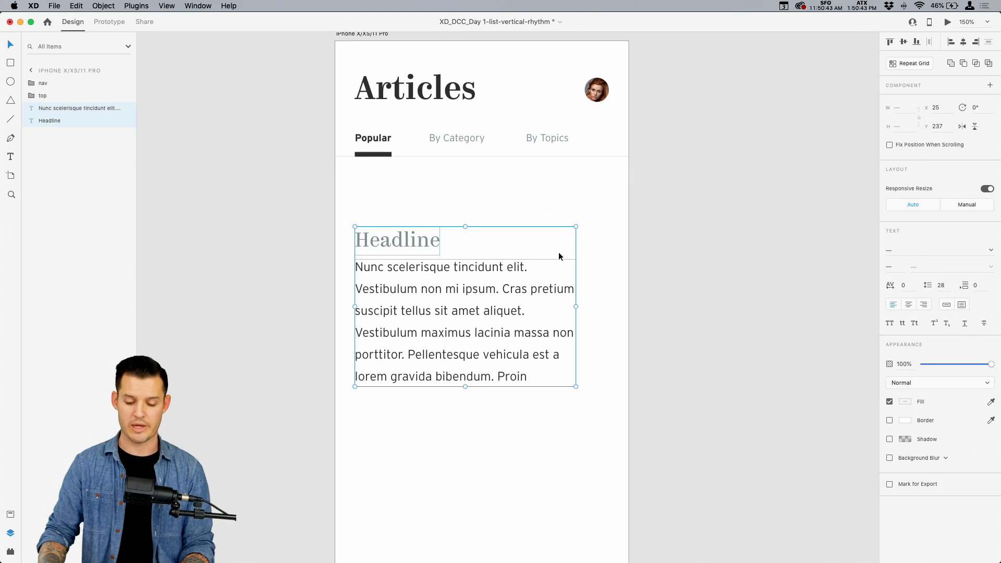
Replace the Headline text with "How cities are filling up way too fast"
click(570, 208)
click(409, 236)
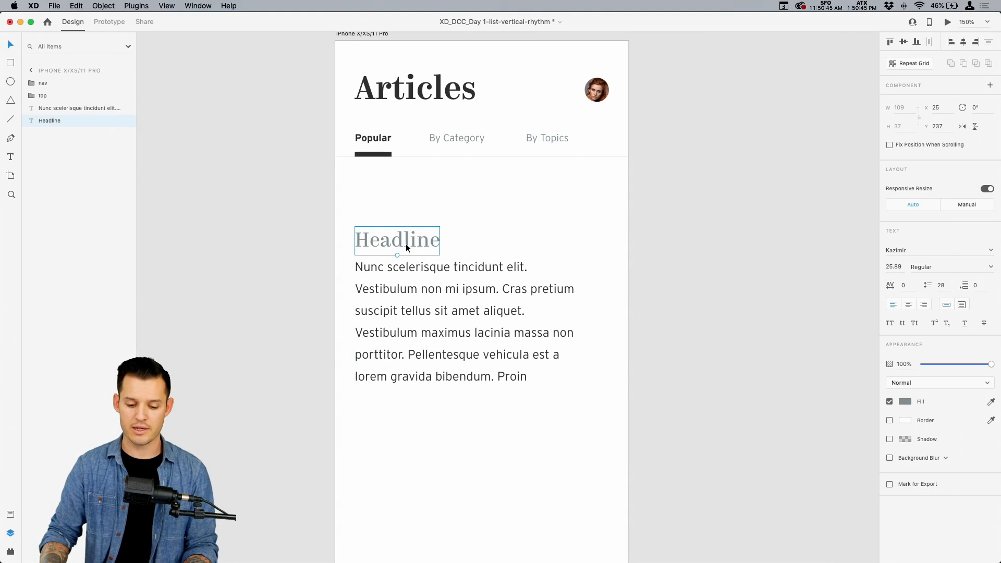
double_click(405, 243)
text(H)
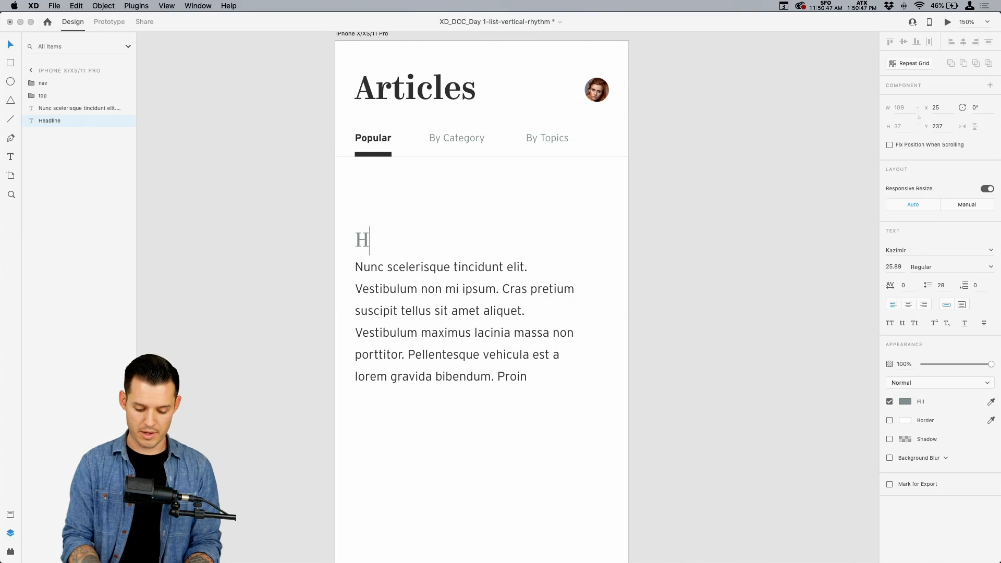
text(ow cities a)
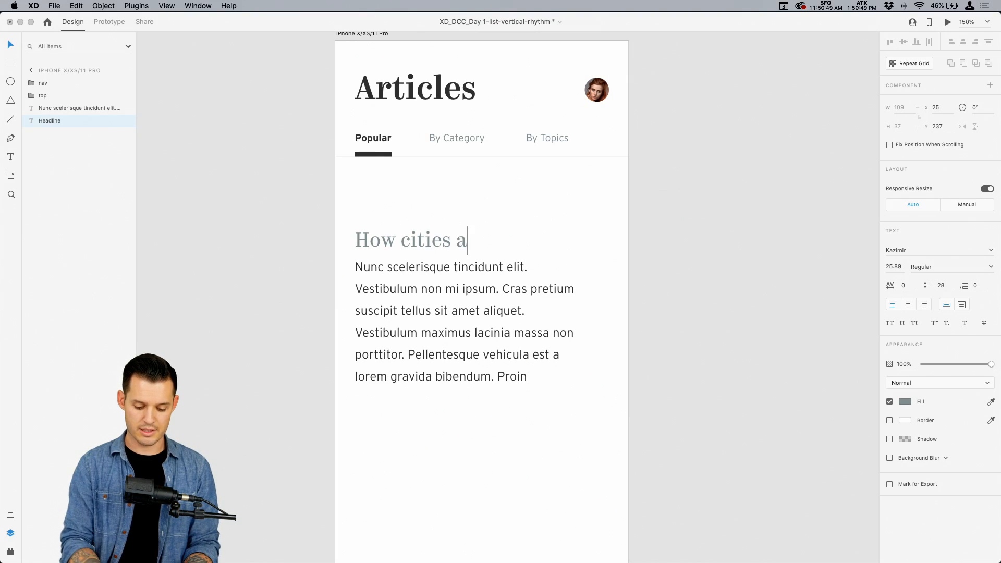
text(re filling up)
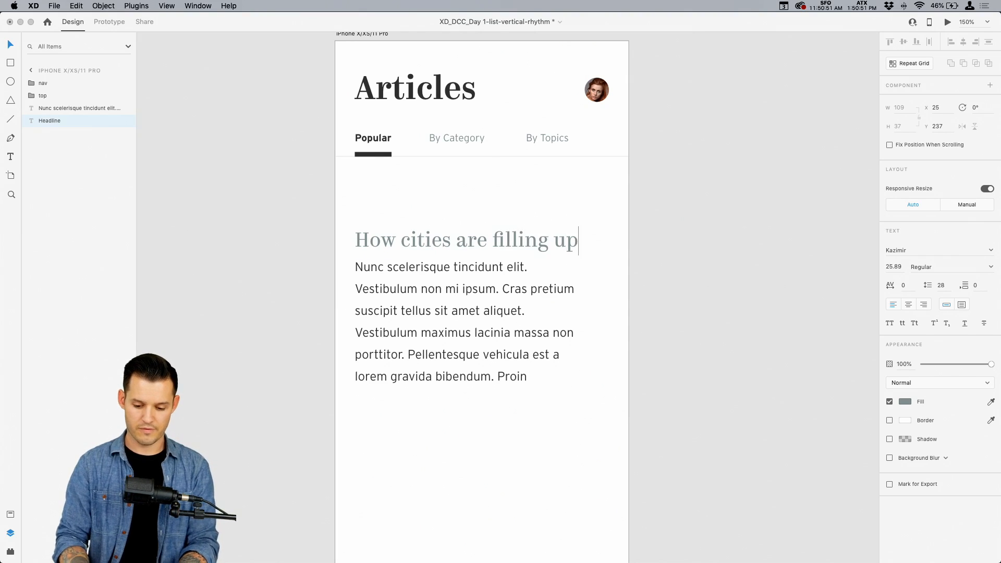
text( way too fast)
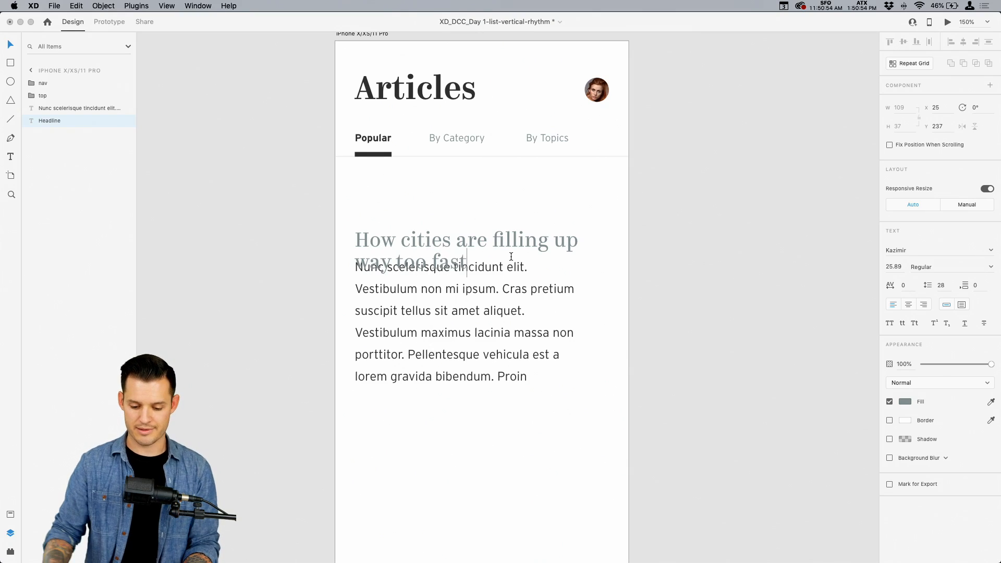
key(Escape)
Move the paragraph down to Y 306 below the two-line headline, and widen its text box to 325
drag(461, 312, 448, 334)
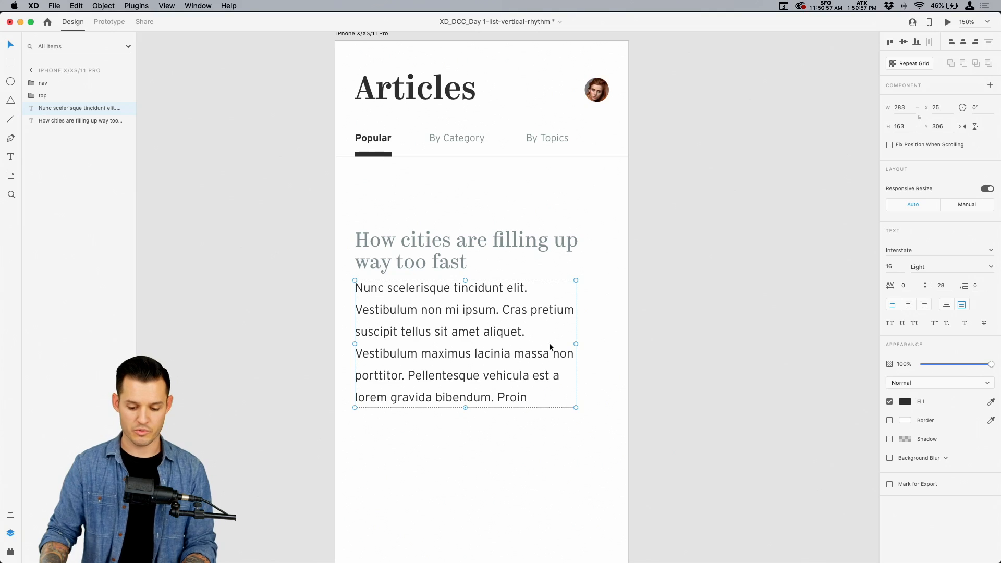
drag(576, 343, 609, 343)
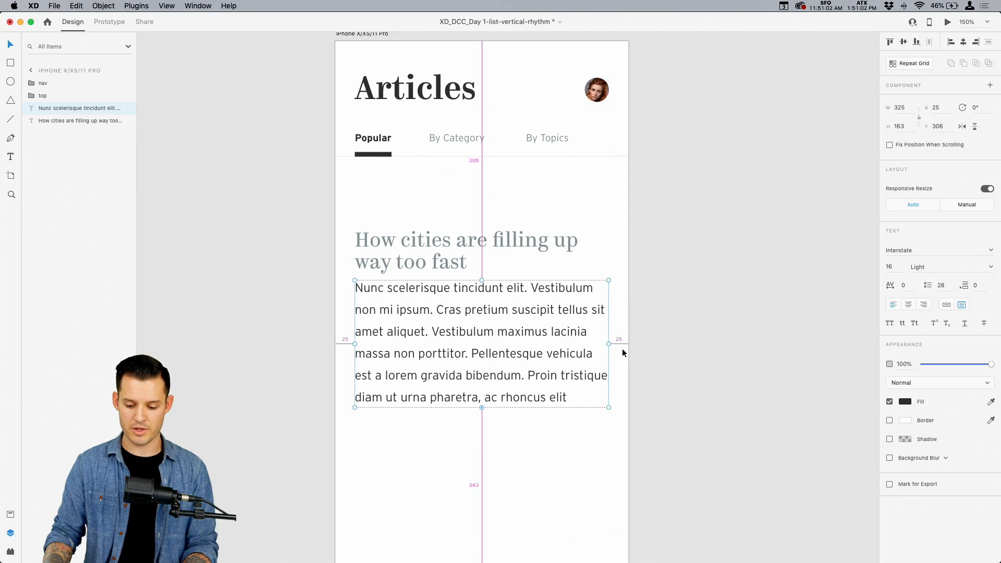
Move the headline and paragraph up together towards the divider line, with the headline at Y 197
shift+click(410, 254)
drag(415, 311, 417, 281)
click(658, 195)
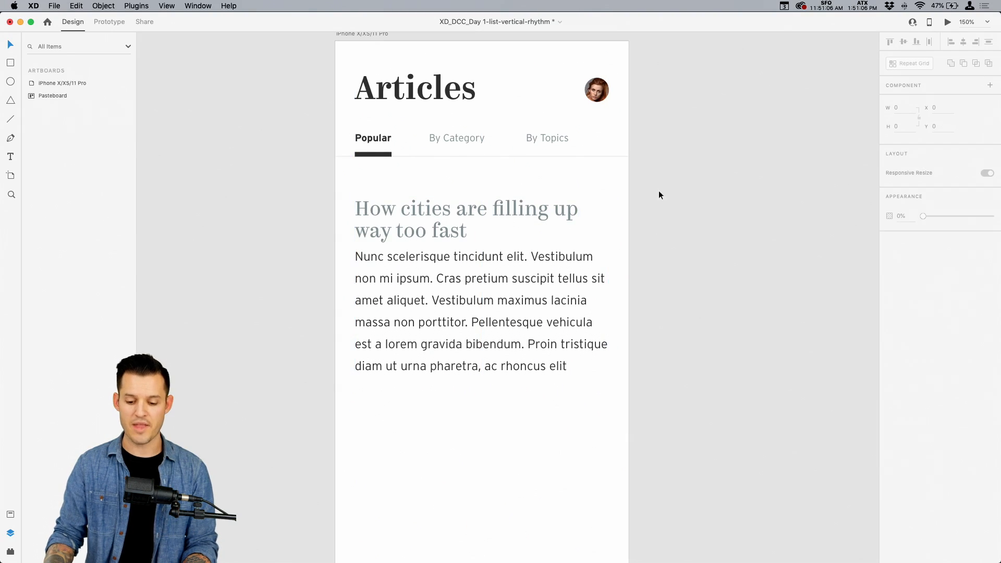
Move the paragraph down to Y 288 to open a gap below the headline
key(z)
drag(657, 188, 306, 385)
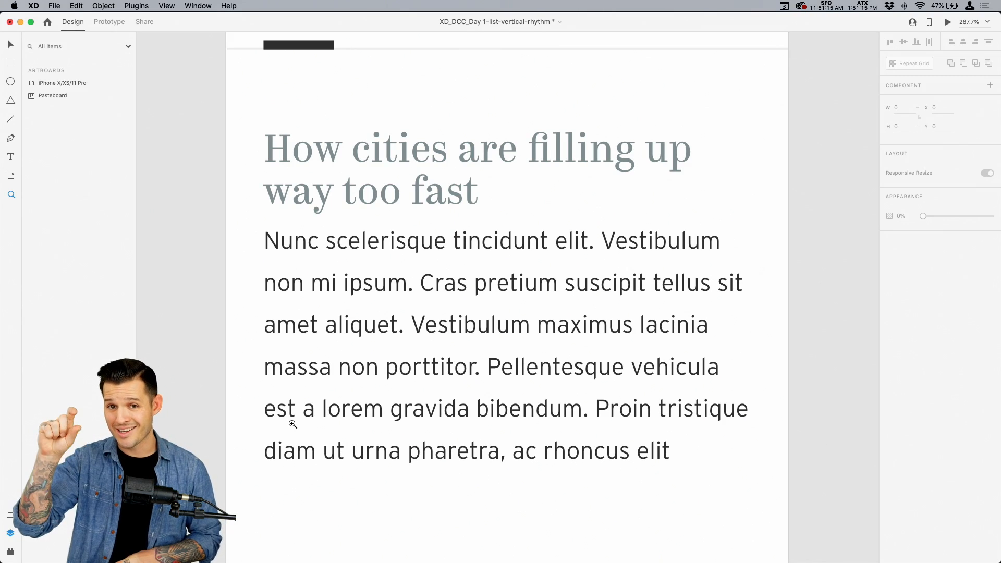
key(v)
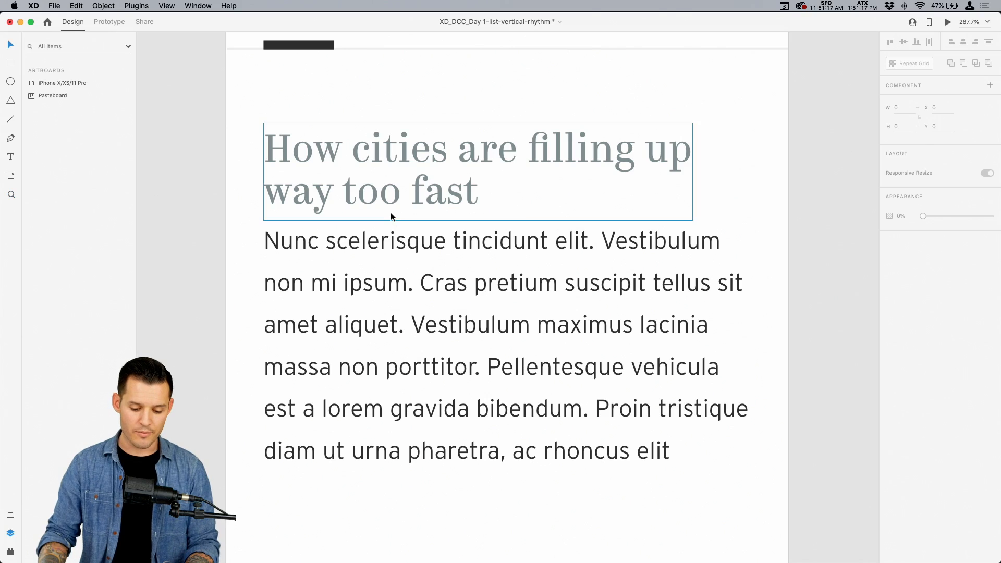
drag(410, 288, 410, 321)
Set the headline's line spacing to 38
click(413, 161)
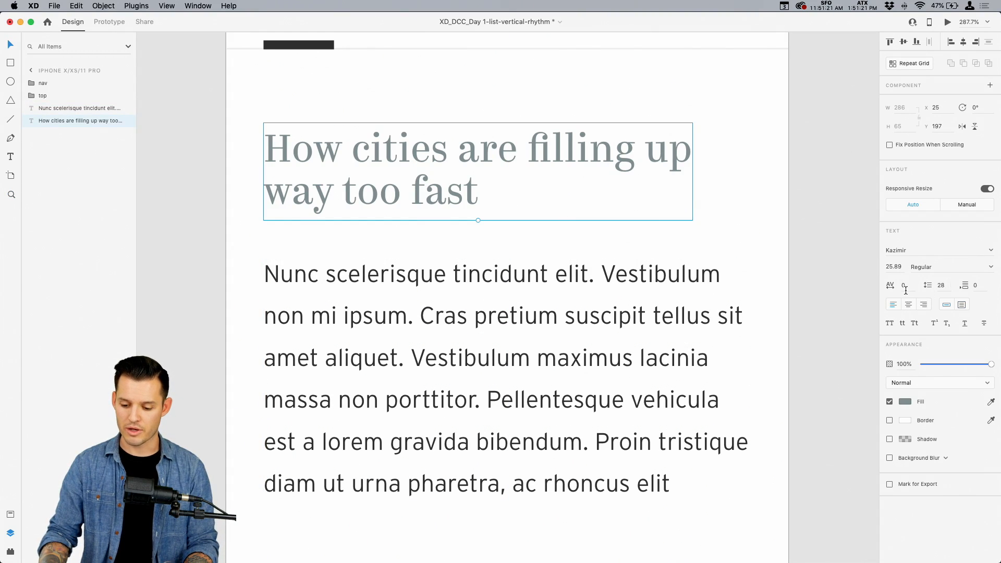
click(940, 285)
text(38)
key(Return)
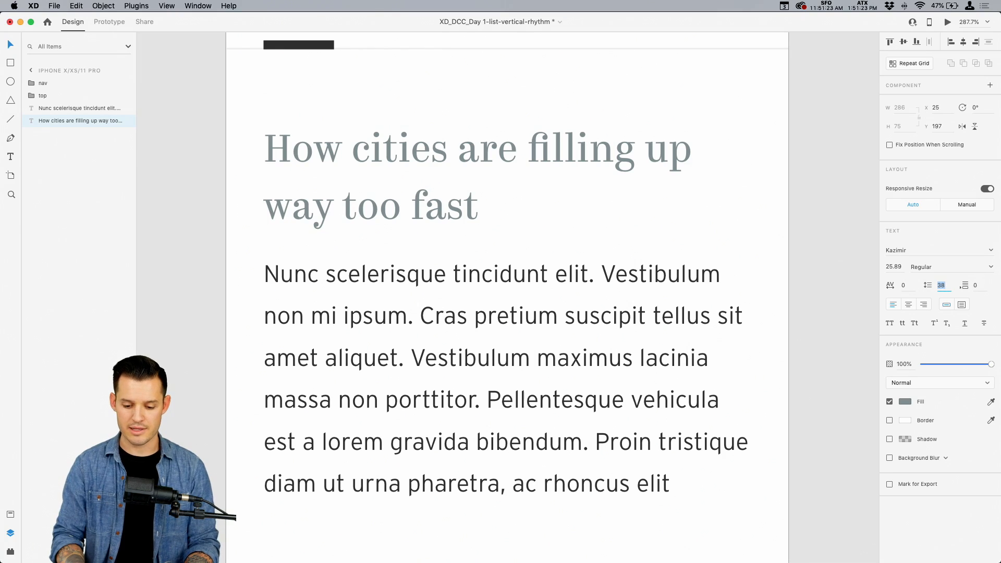
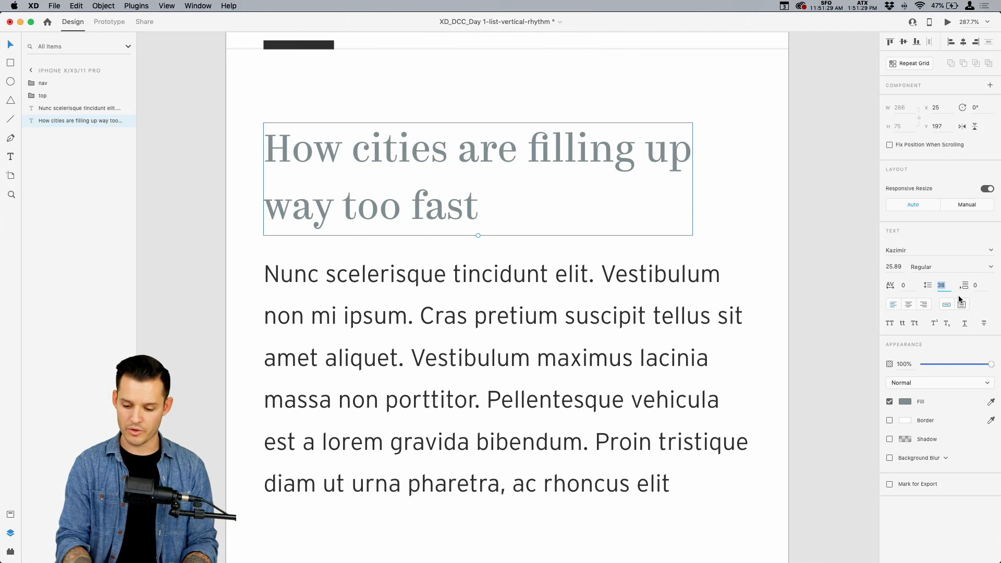
Set the headline's font size to 26
click(898, 267)
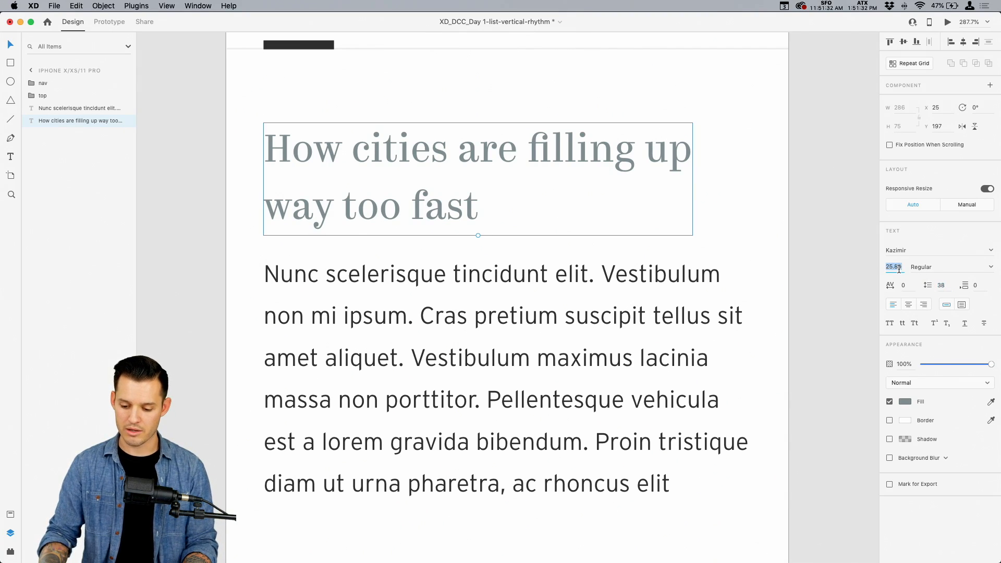
text(26)
key(Return)
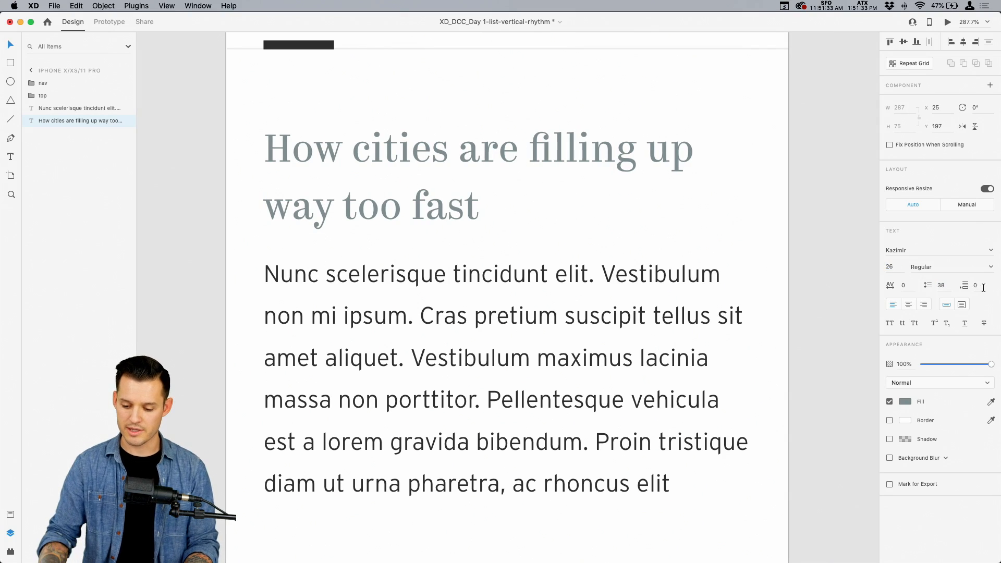
Set the headline's line spacing to 26 and multiply it by the golden ratio, entering 26*1.618
click(942, 285)
text(26)
key(Return)
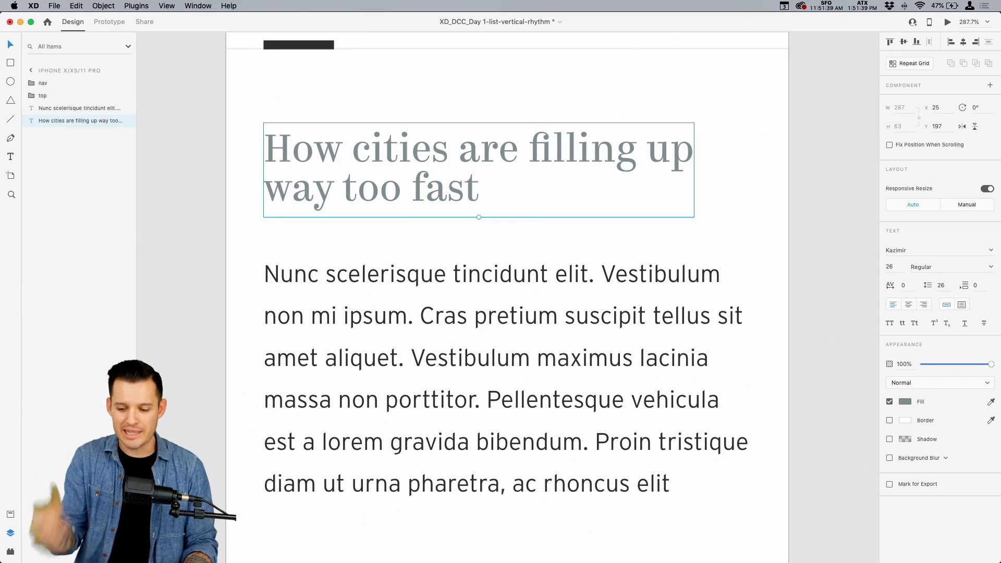
click(948, 285)
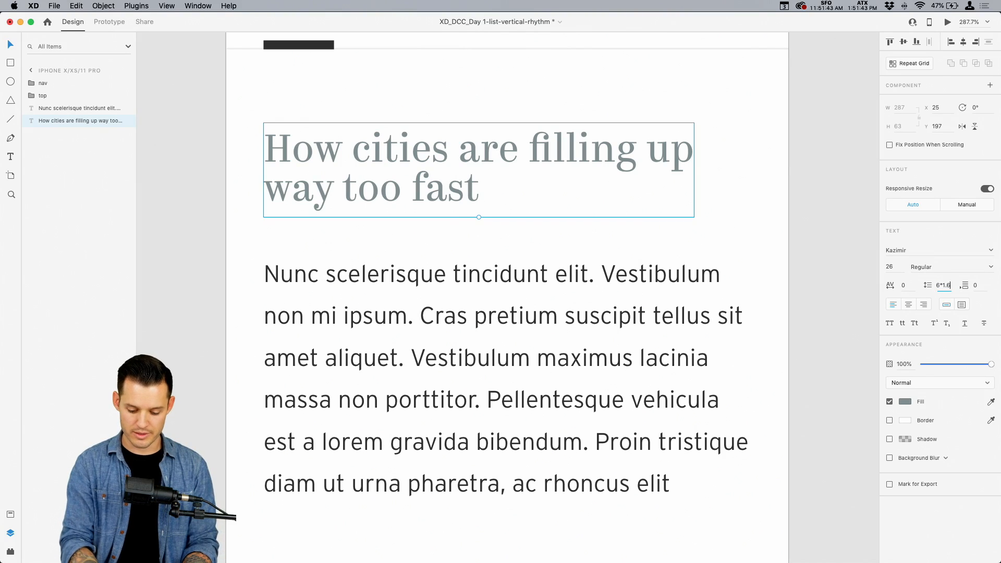
text(*1.618)
key(Return)
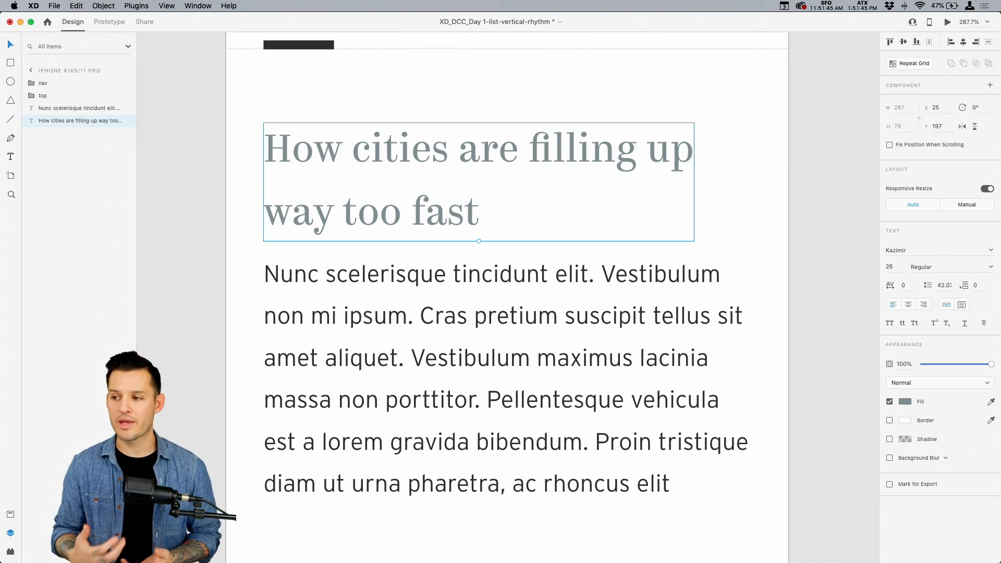
Set the paragraph's line spacing to its font size times the golden ratio, 16*1.618
click(619, 358)
click(941, 285)
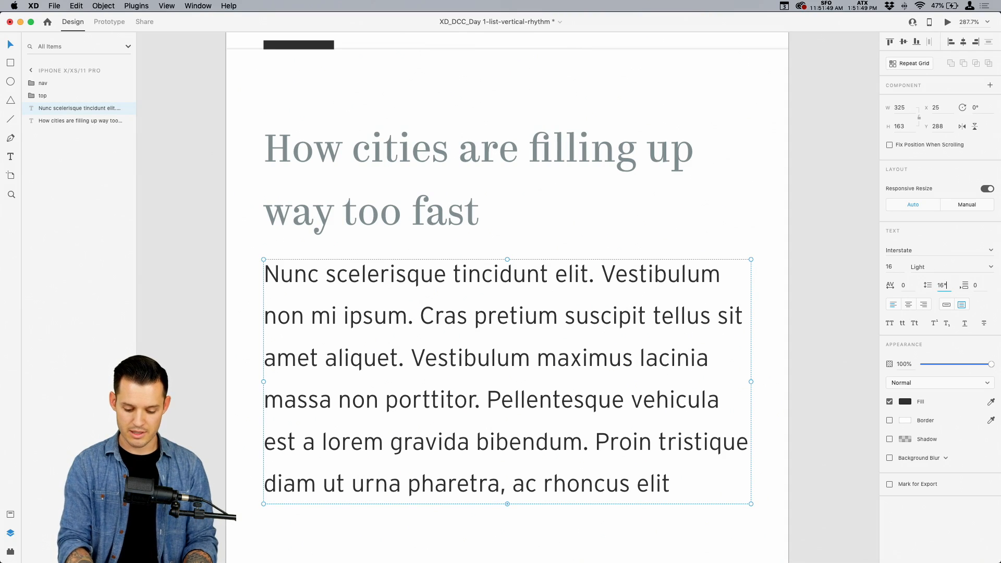
text(1.618)
key(Return)
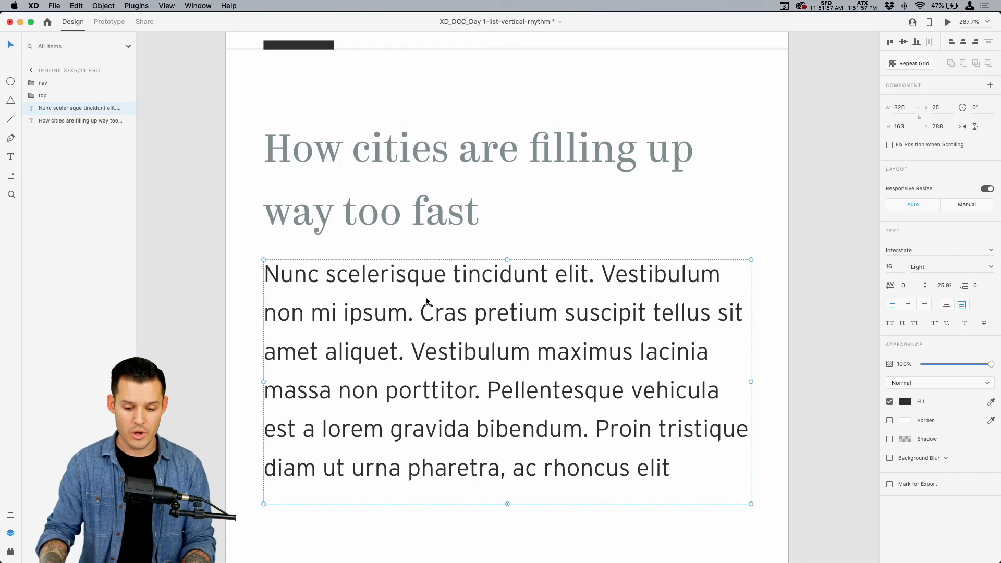
Move the paragraph up to Y 285 and the headline up to Y 196
drag(426, 297, 424, 293)
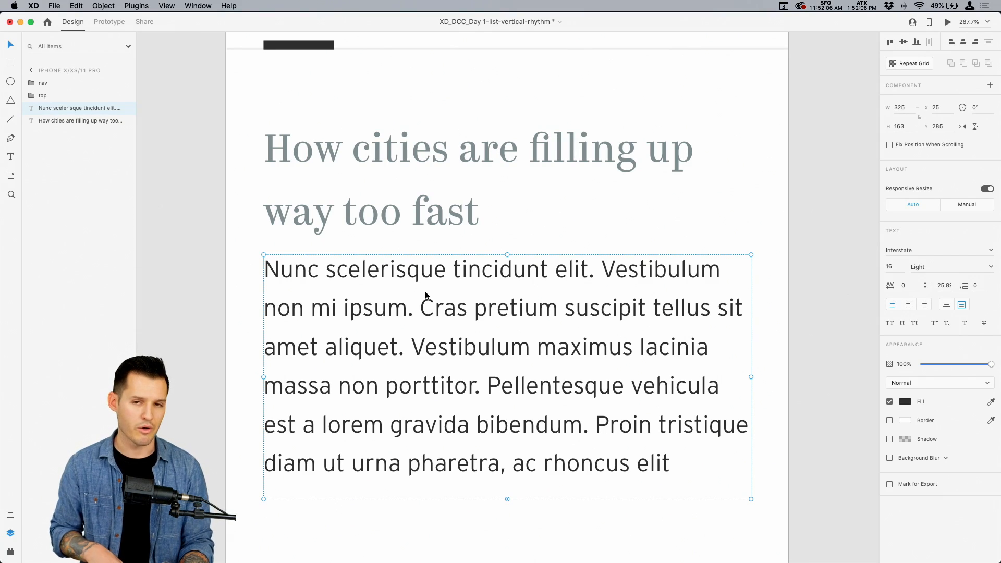
click(450, 206)
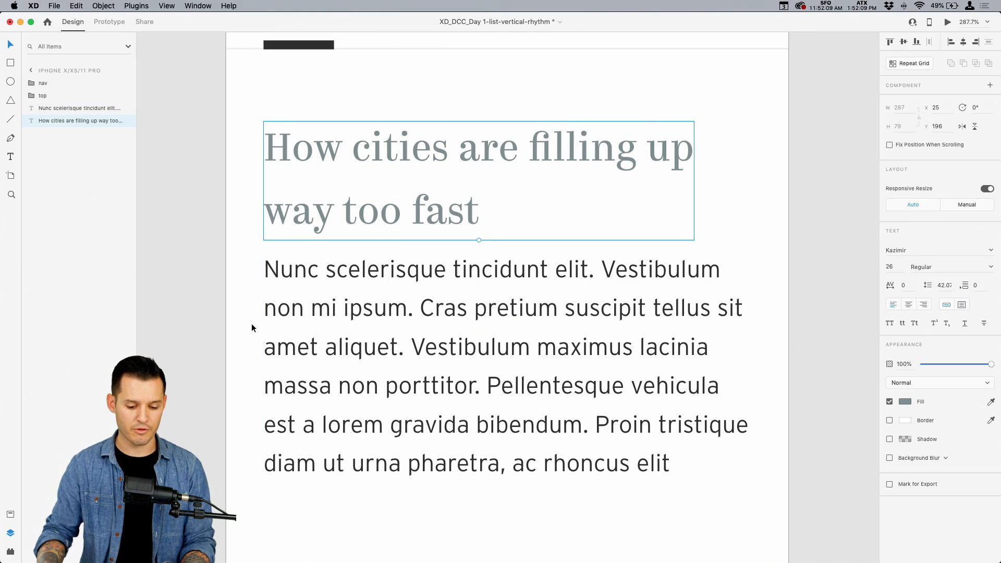
Examine the vertical spacing of the headline and paragraph in relation to the title and tabs above them
drag(252, 328, 373, 186)
key(super+minus)
key(super+minus)
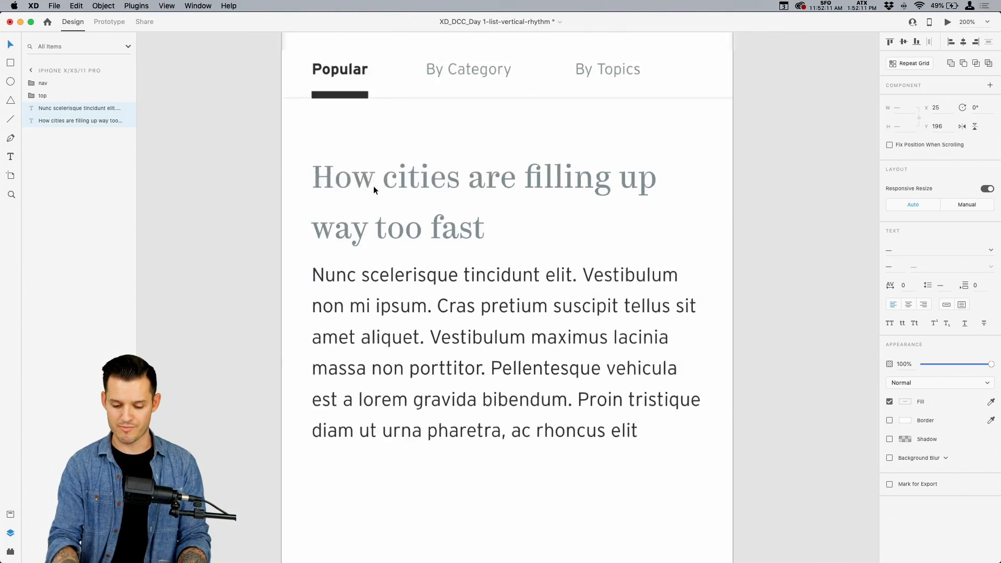
key(super+equal)
drag(751, 166, 715, 191)
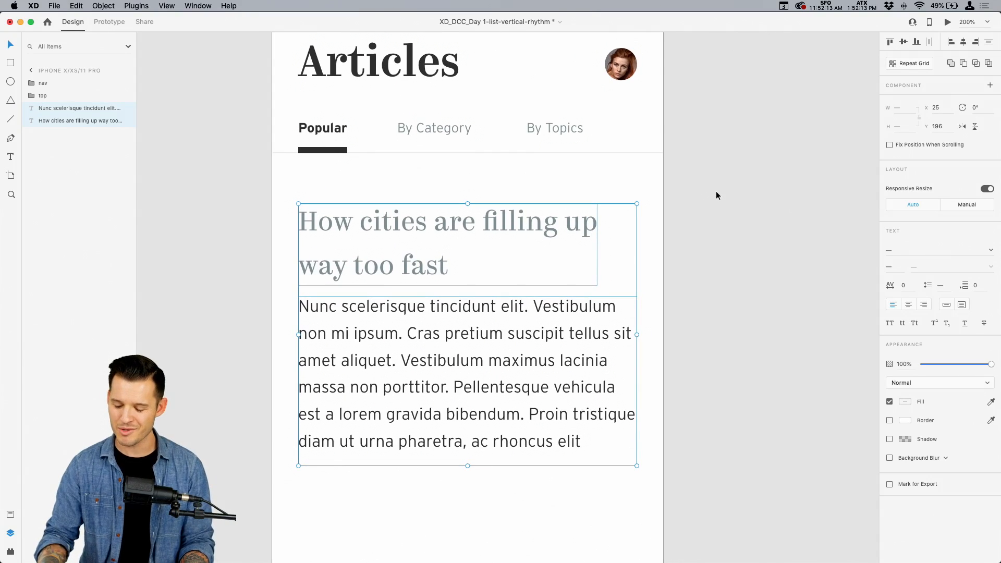
click(727, 250)
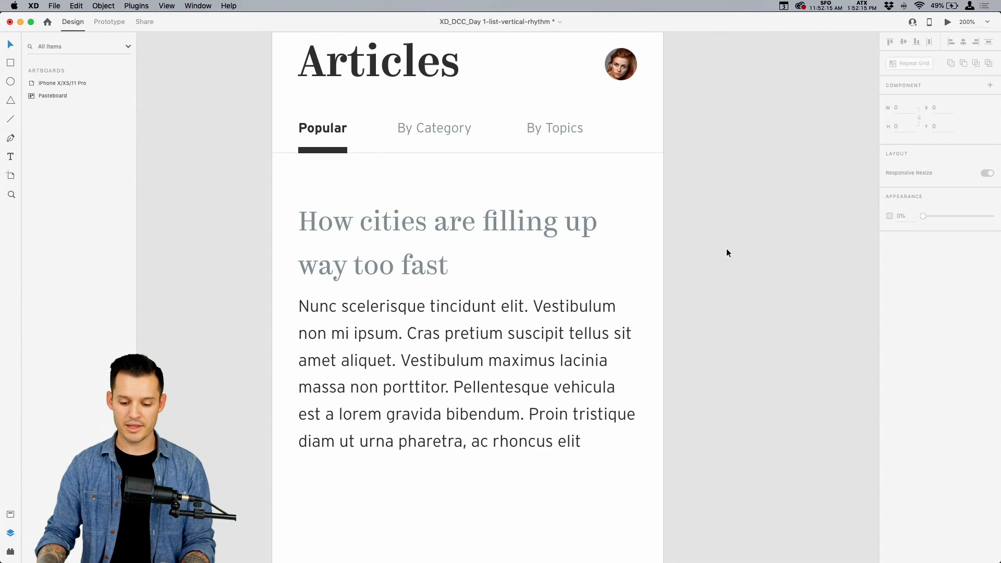
click(454, 223)
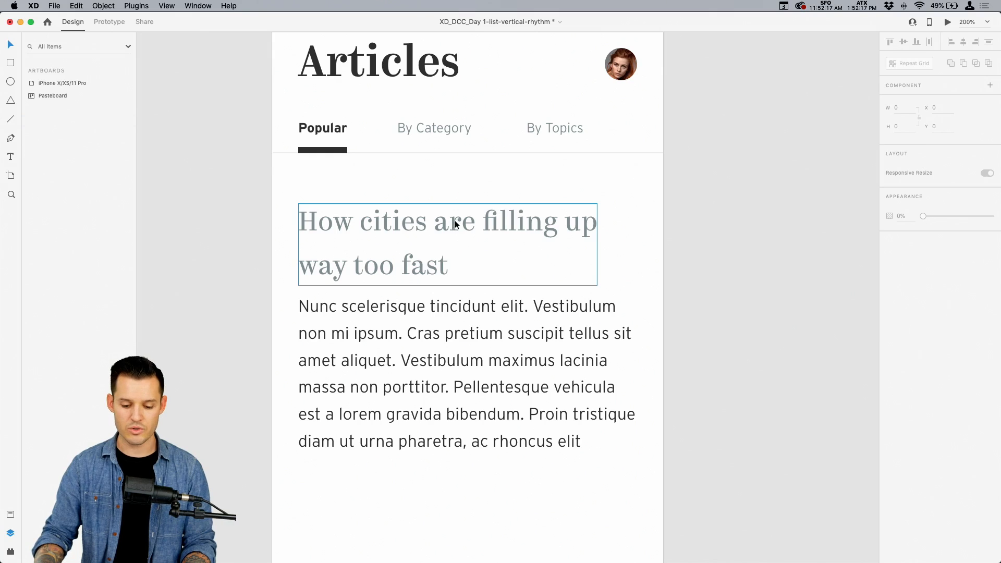
click(239, 224)
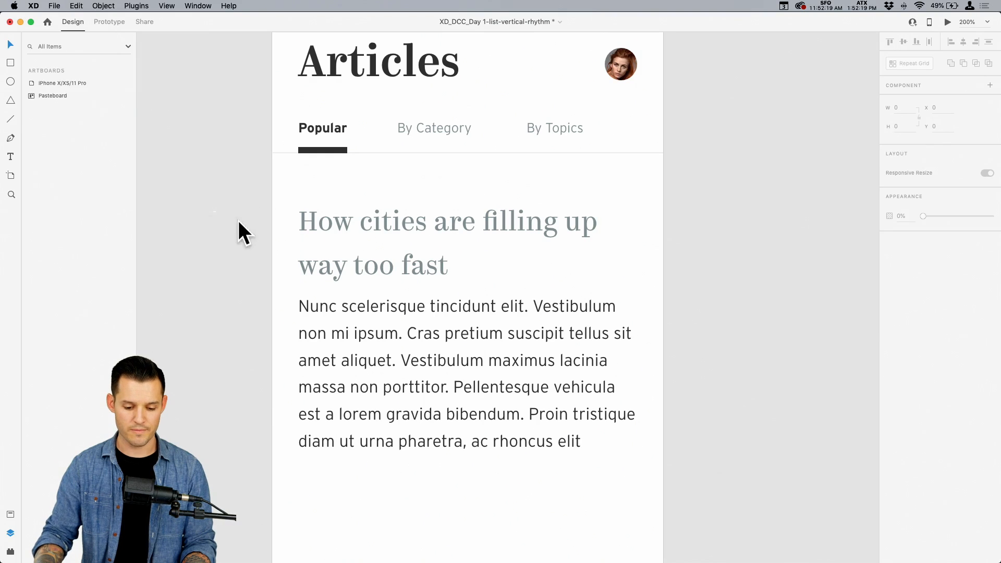
Convert the headline to a fixed-size text box, narrow it to 254 wide and extend its height to about 161
click(414, 234)
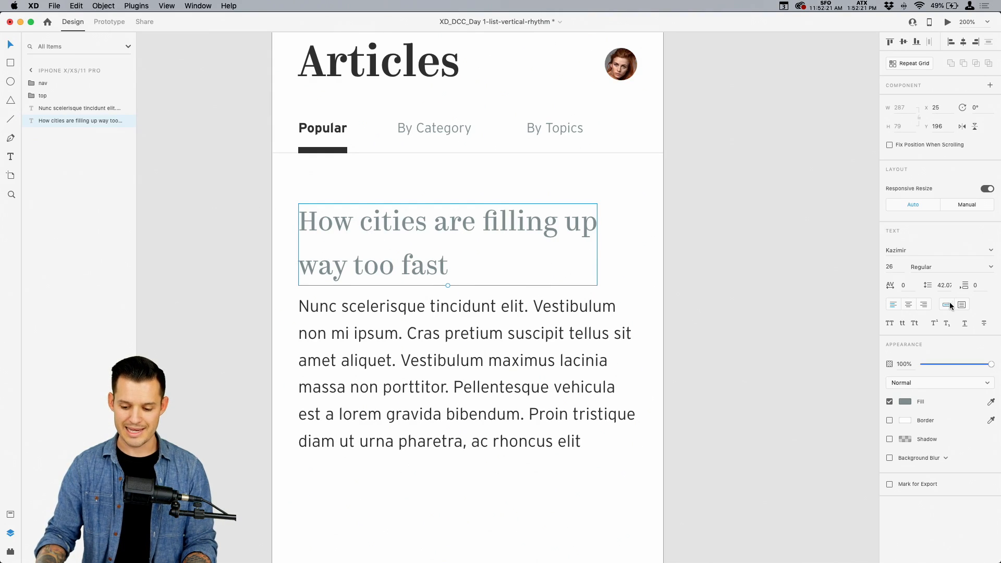
drag(597, 245, 598, 245)
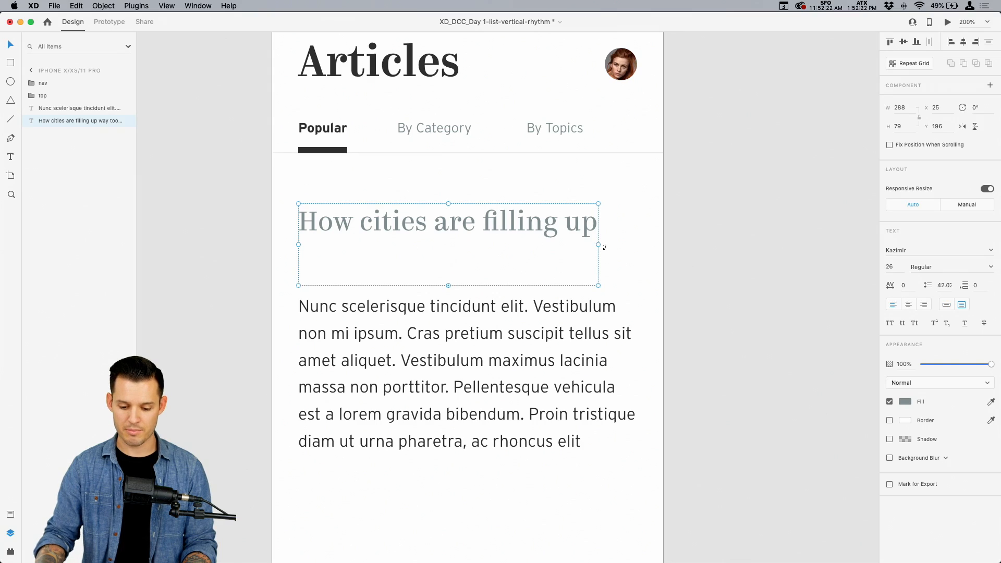
double_click(448, 286)
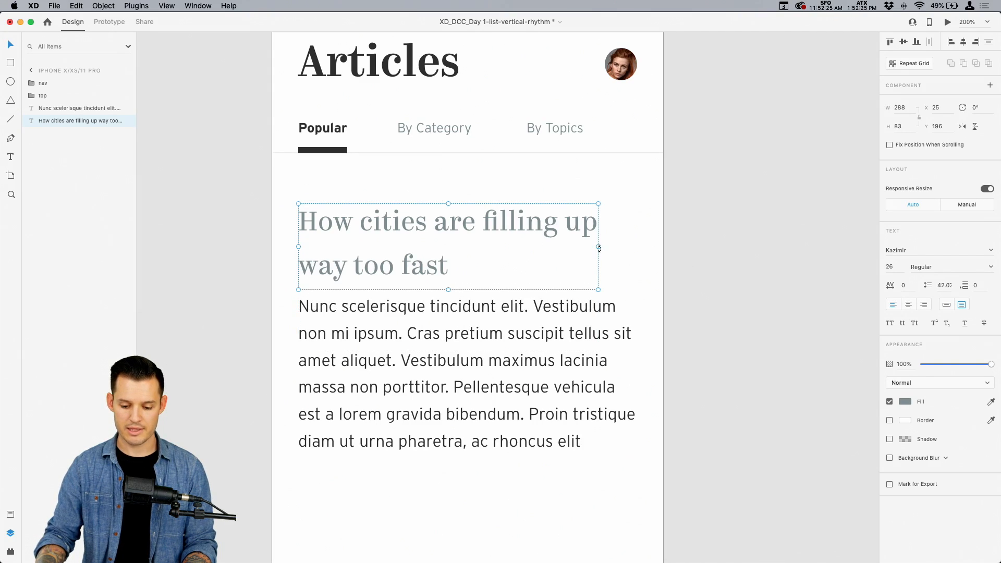
drag(598, 248, 562, 246)
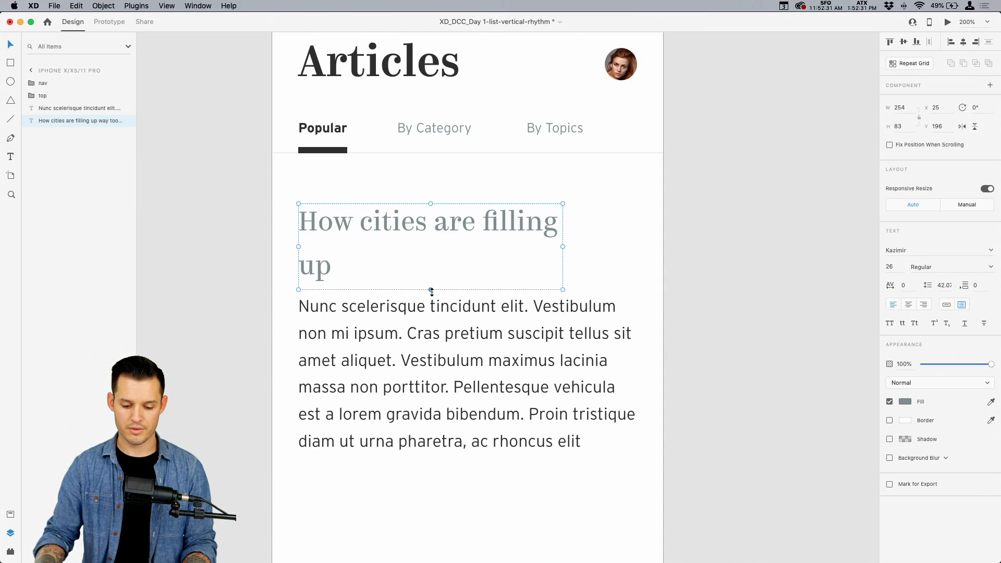
drag(431, 292, 429, 326)
Remove the headline's manual line break before "way too fast" and shorten its text box to about 84 high
double_click(310, 312)
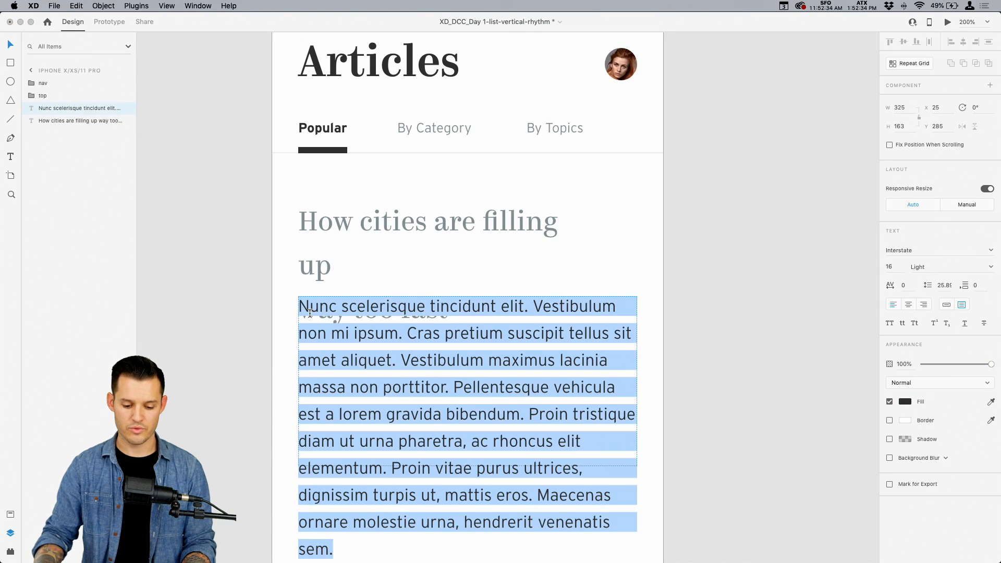
double_click(328, 284)
key(Down)
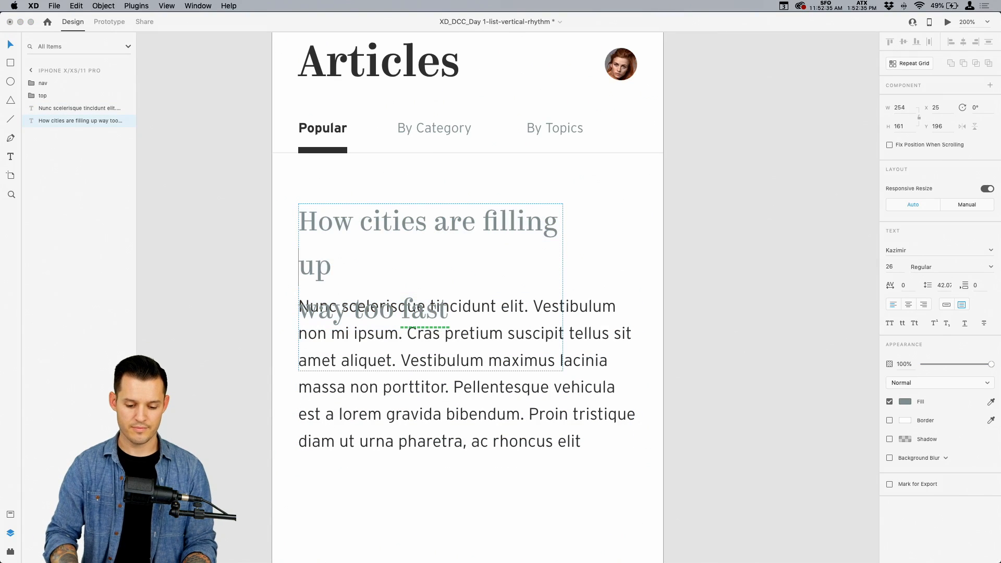
key(Down)
key(BackSpace)
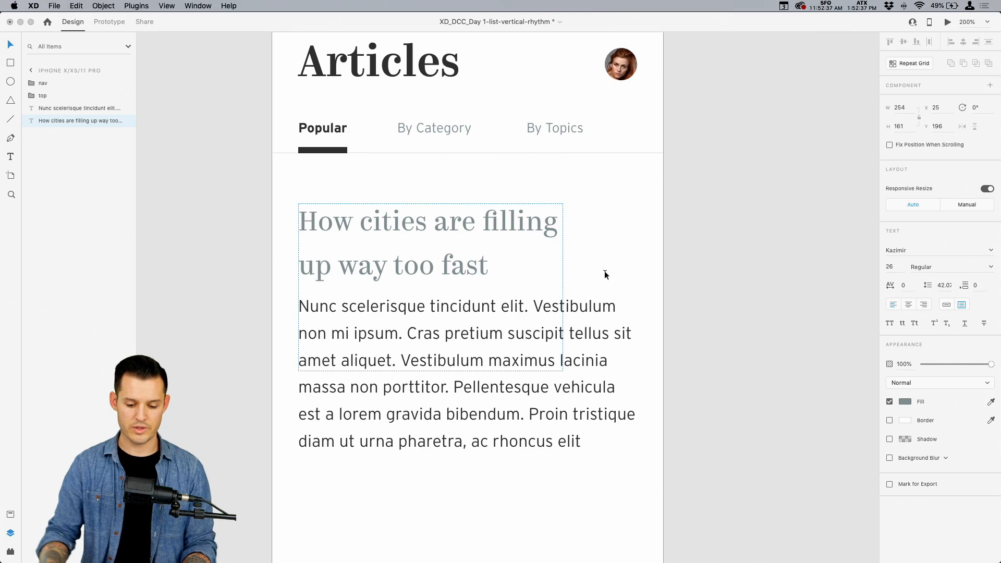
key(Escape)
drag(431, 371, 428, 291)
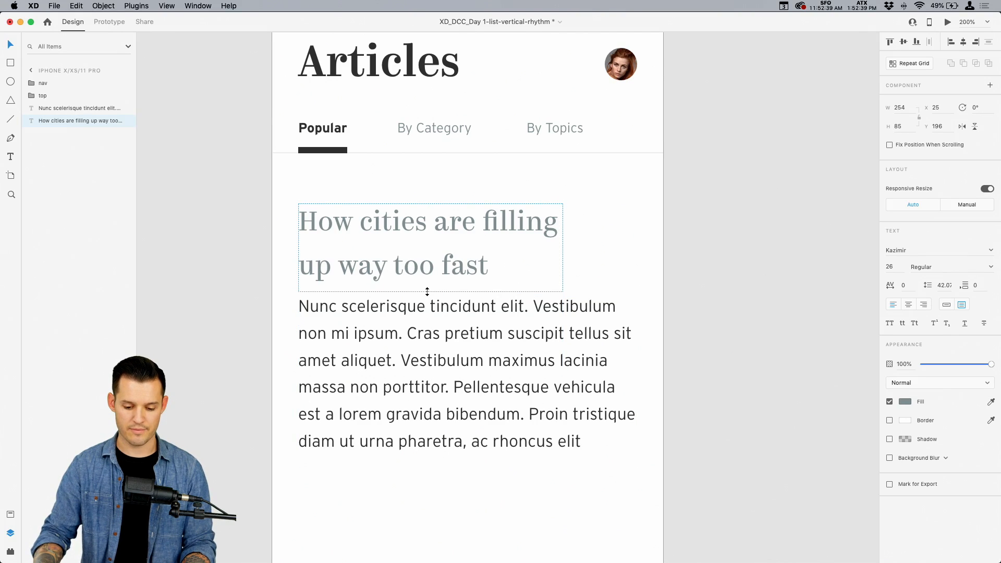
Draw a borderless rectangle about 126 by 81 beside the headline, extending past the artboard's right edge at X 283, Y 194
key(r)
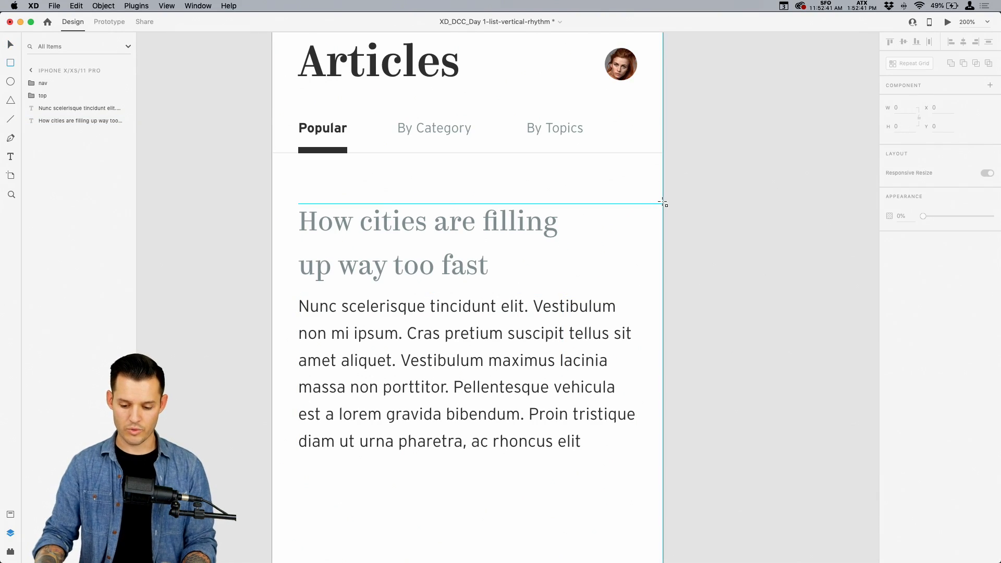
mouse_move(662, 203)
mouse_down()
mouse_move(568, 264)
mouse_move(563, 286)
mouse_up()
key(v)
drag(599, 221, 604, 221)
drag(667, 244, 698, 246)
click(889, 325)
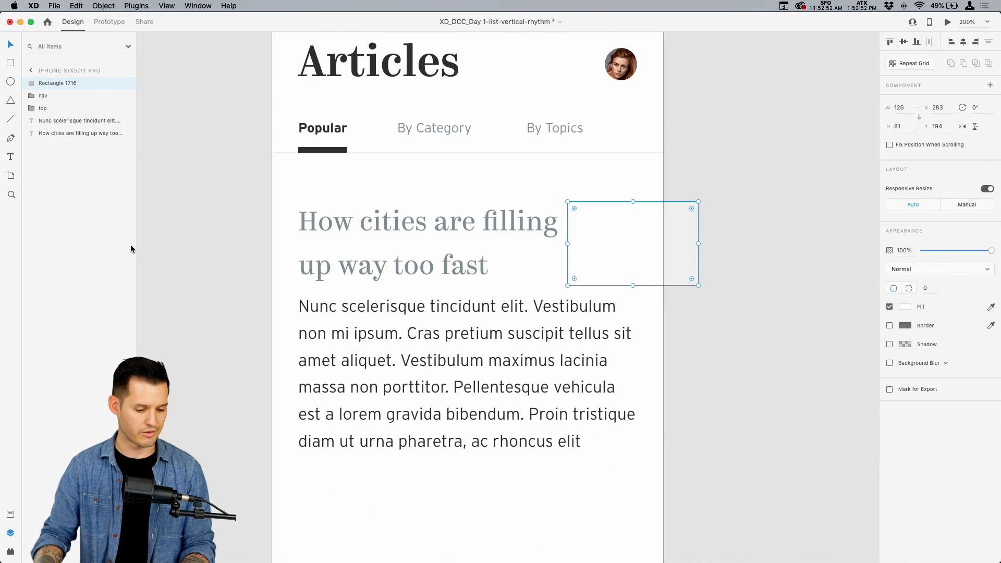
Open the PhotoSplash 2 plugin with the rectangle still selected
click(10, 552)
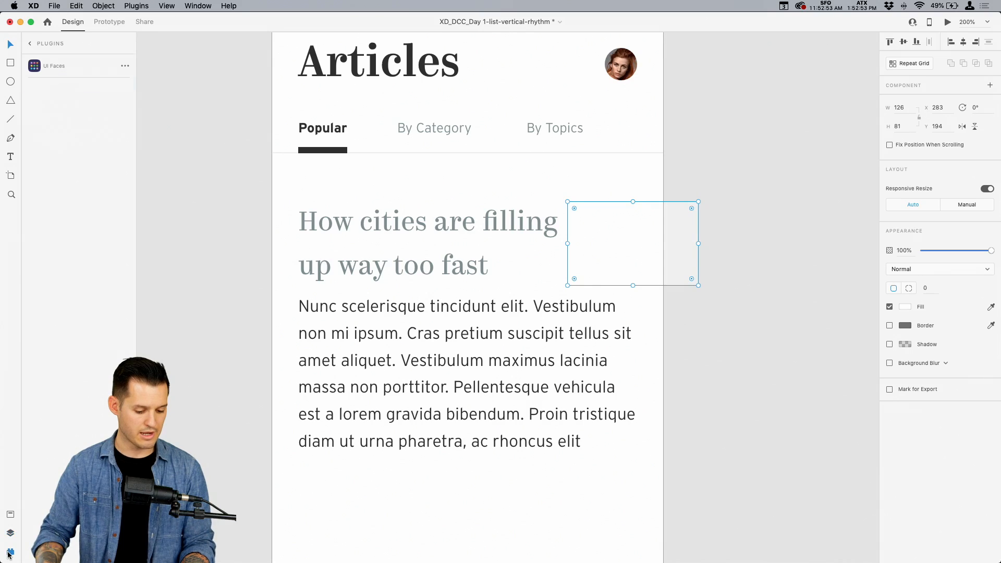
click(49, 46)
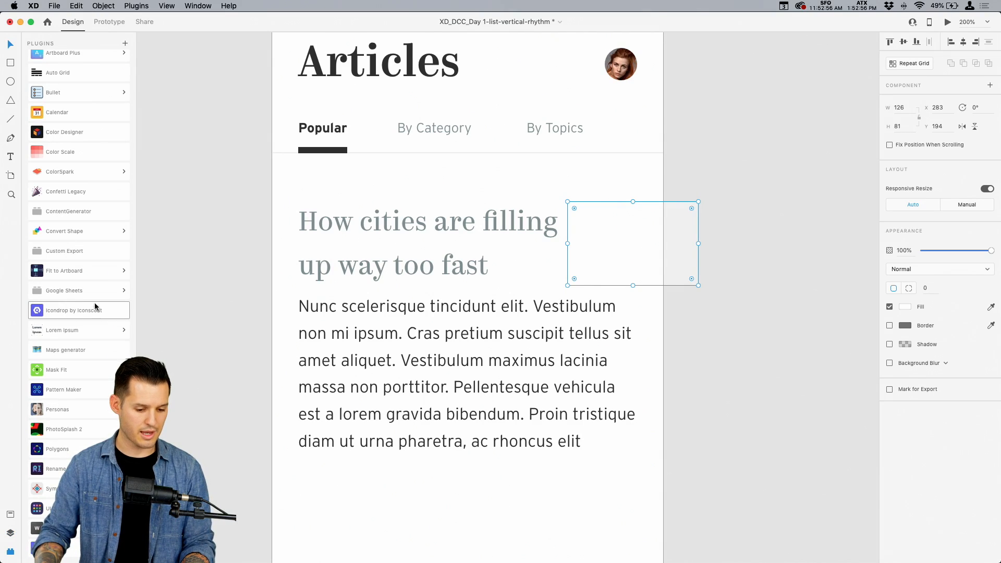
scroll(73, 166, up, 3)
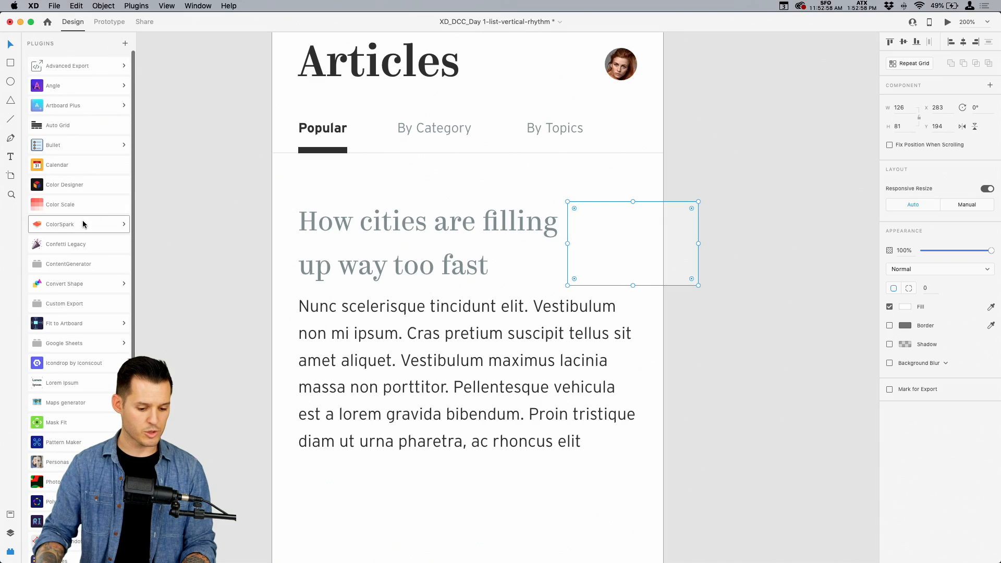
scroll(75, 355, down, 5)
click(73, 347)
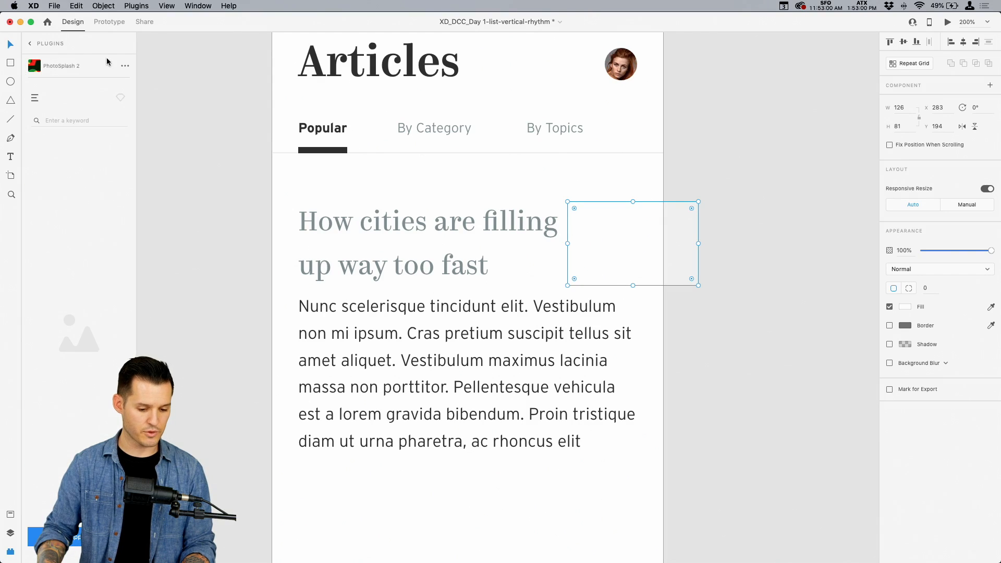
Search the photos for "city" and fill the rectangle with the first skyline image
click(74, 197)
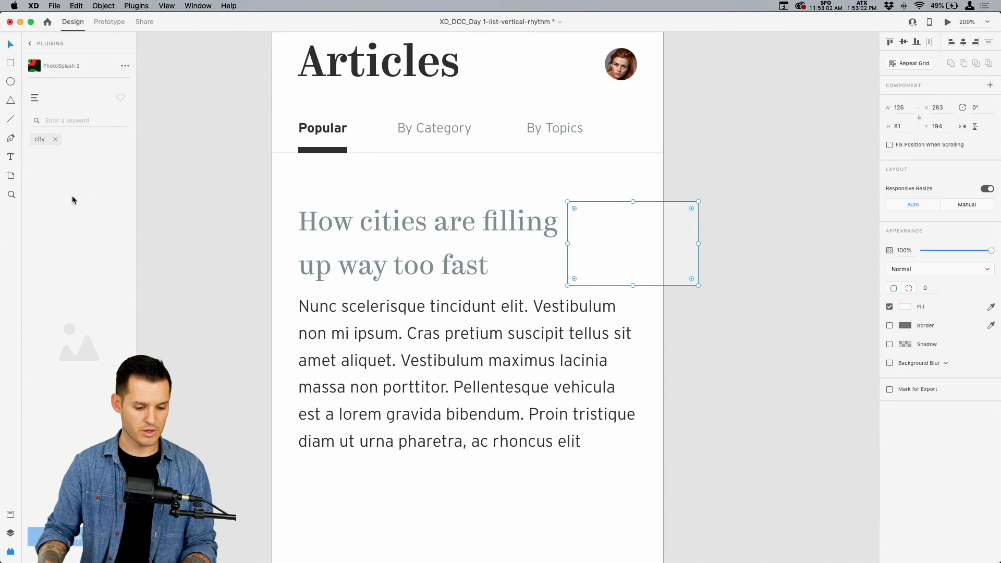
click(71, 122)
text(c)
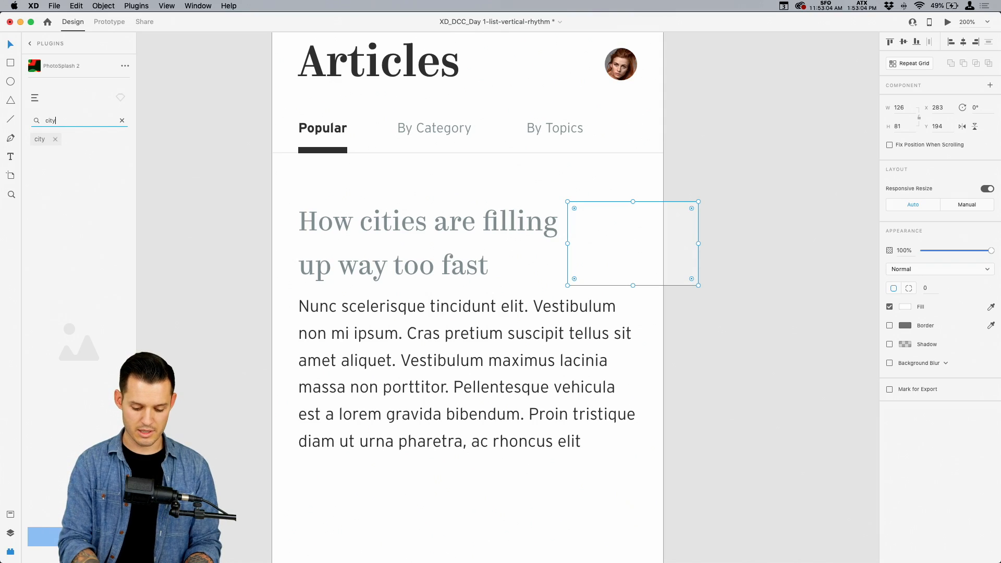
text(ity)
key(Return)
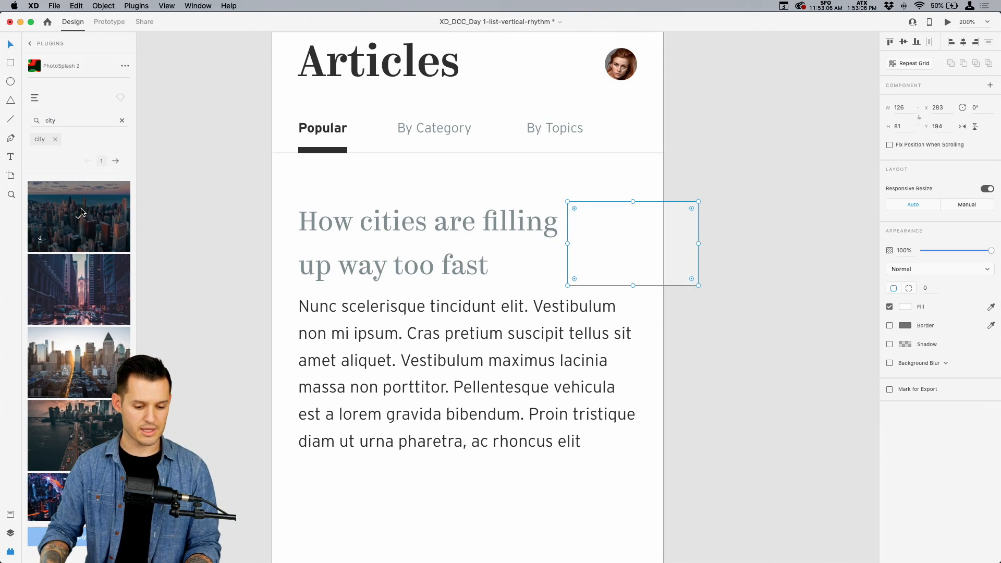
click(81, 212)
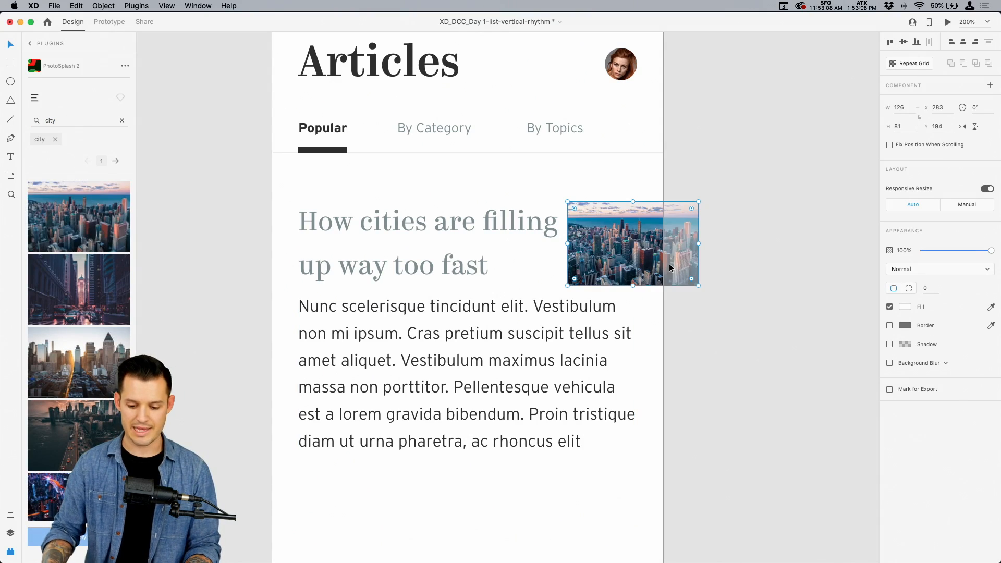
click(742, 235)
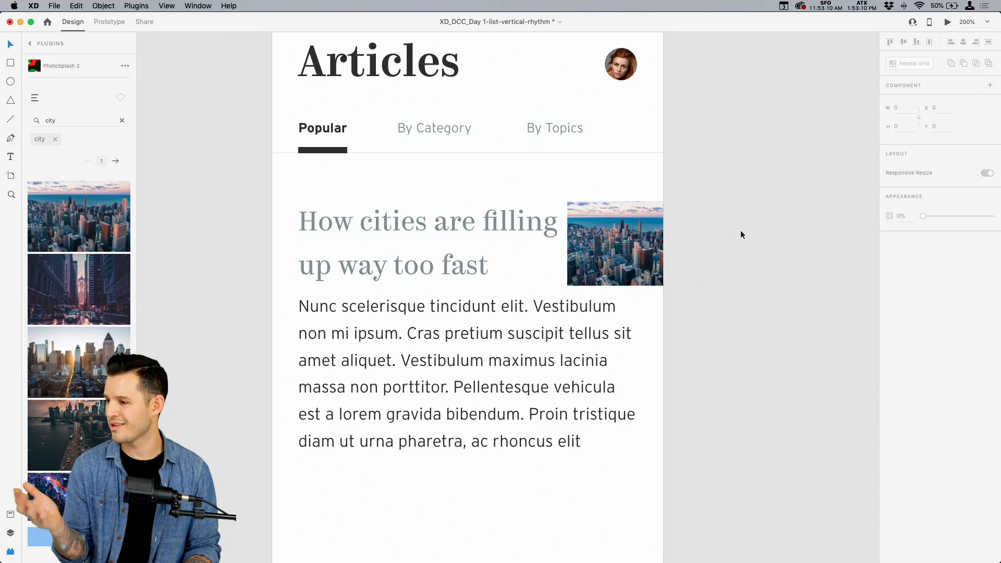
Narrow the headline's and the paragraph's text boxes to 234 wide, leaving a gap before the photo
click(450, 223)
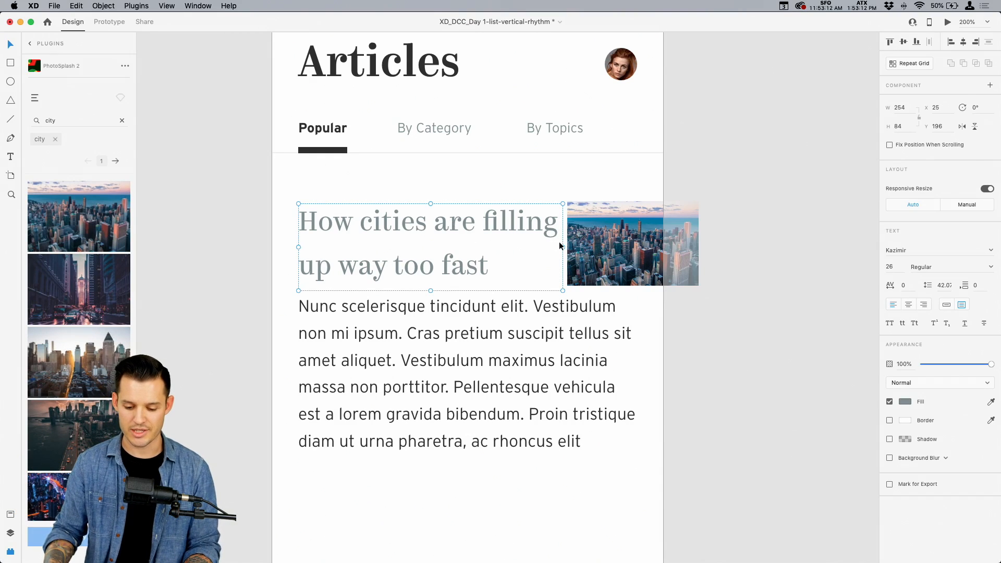
drag(562, 248, 541, 247)
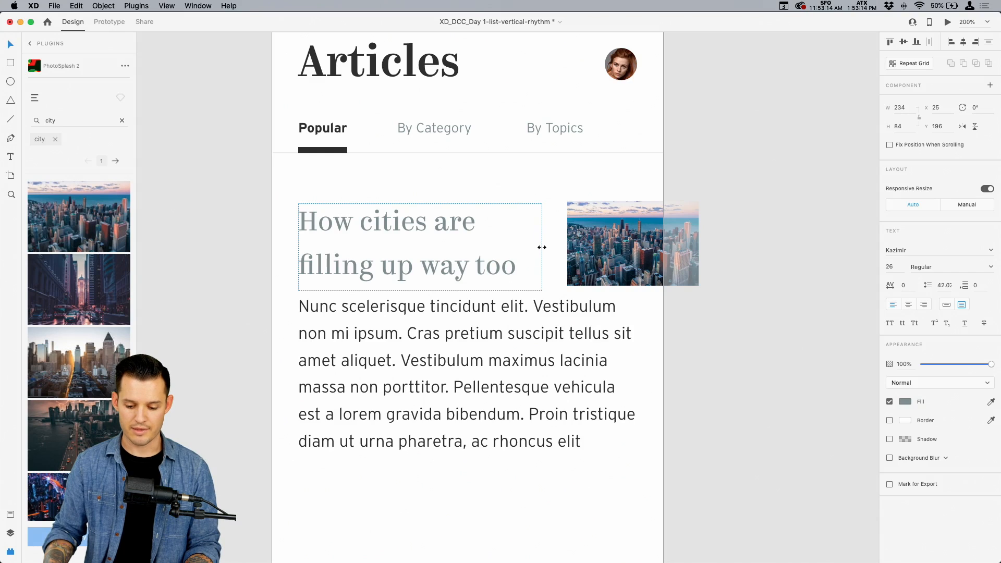
click(576, 326)
drag(639, 381, 544, 379)
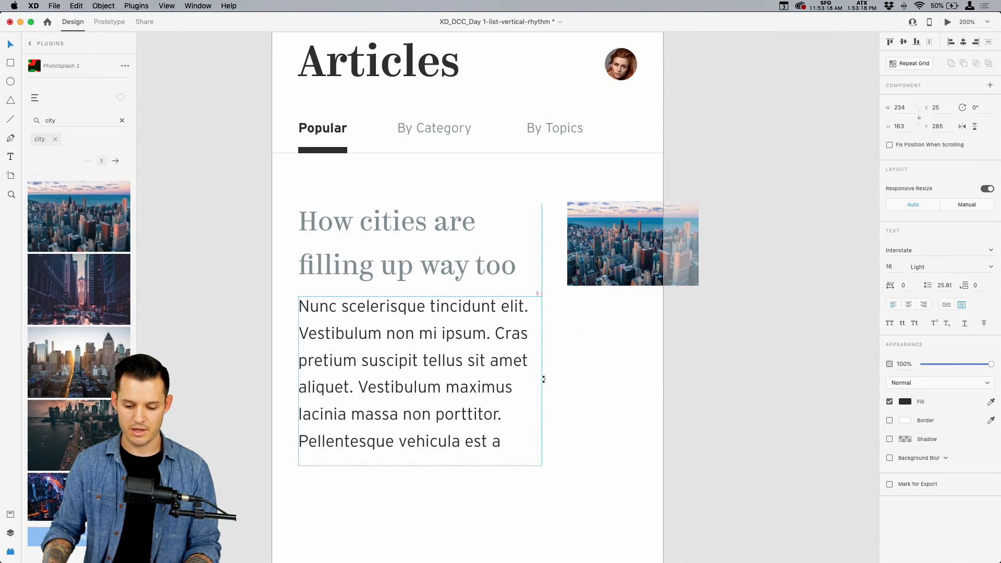
click(687, 383)
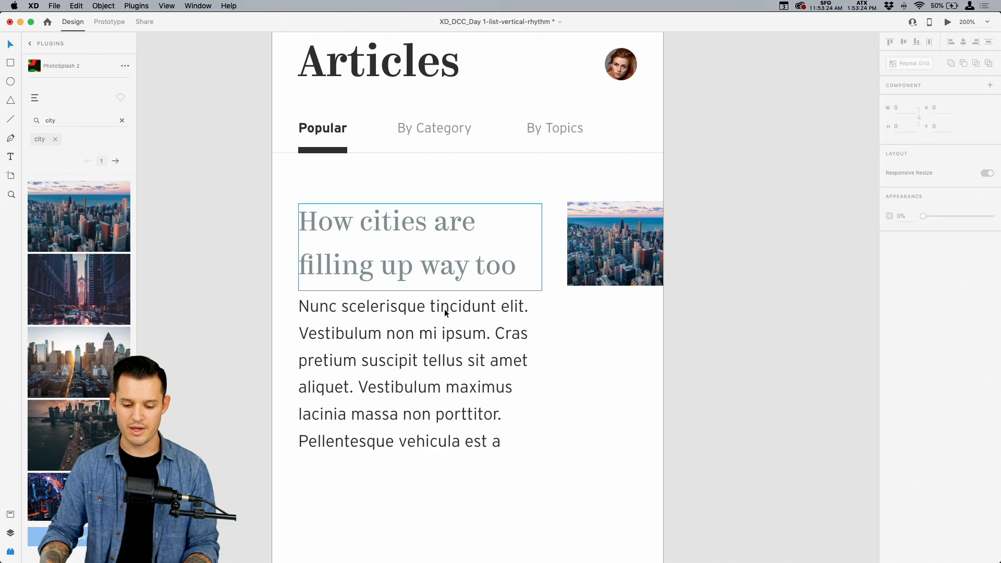
Trim the paragraph to "Nunc scelerisque tincidunt elit. Vestibulum non mi ipsum." and shorten its text box to fit two lines
click(440, 253)
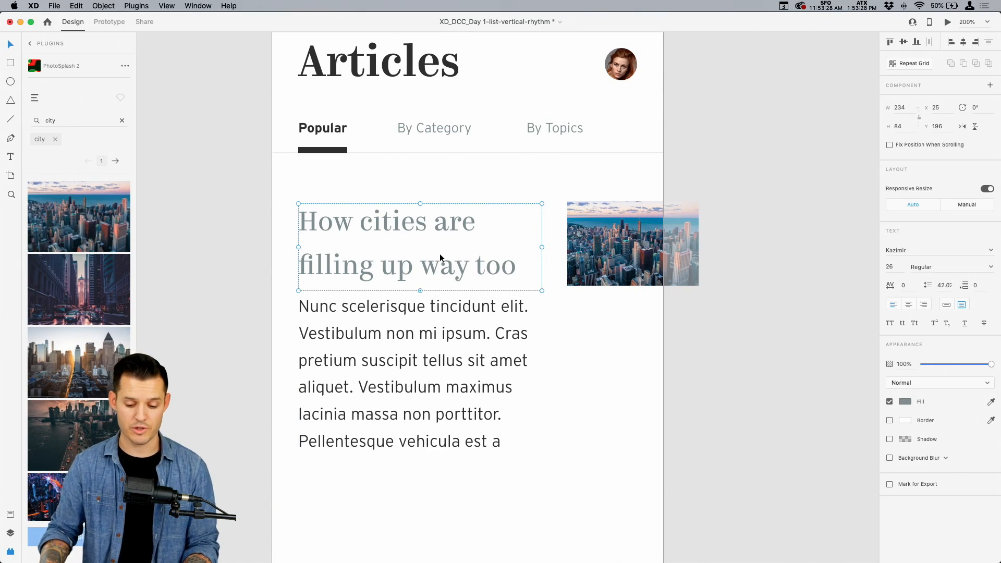
click(586, 334)
double_click(443, 366)
click(383, 360)
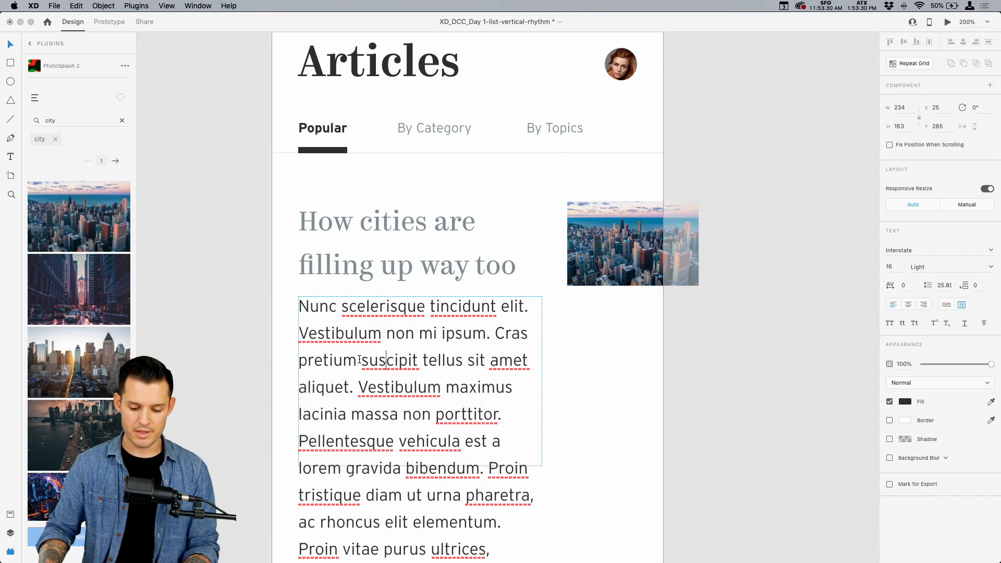
drag(360, 359, 516, 553)
key(BackSpace)
drag(299, 360, 417, 443)
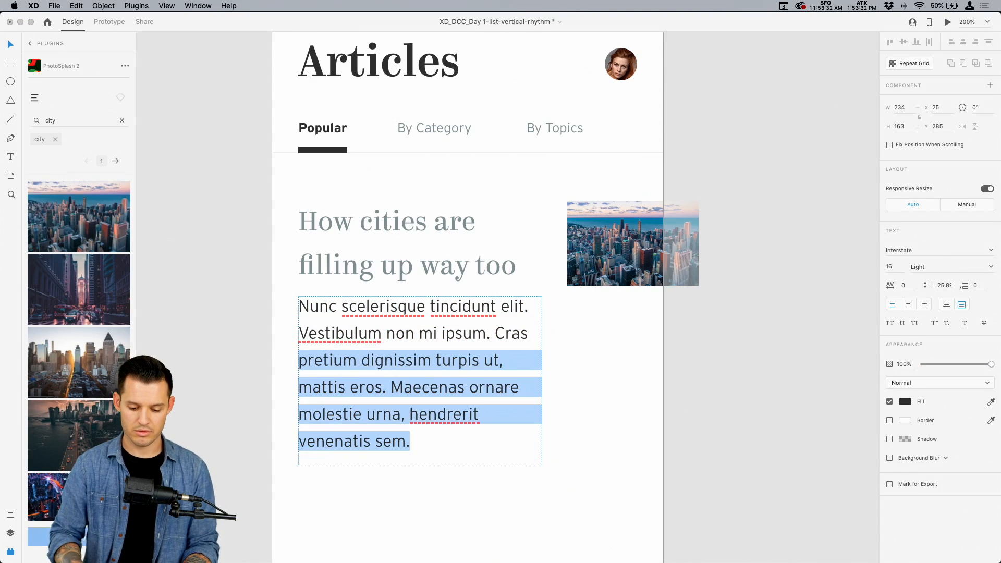
text(]\]])
key(BackSpace)
key(BackSpace)
key(BackSpace)
key(BackSpace)
key(BackSpace)
key(BackSpace)
key(BackSpace)
key(BackSpace)
key(BackSpace)
key(BackSpace)
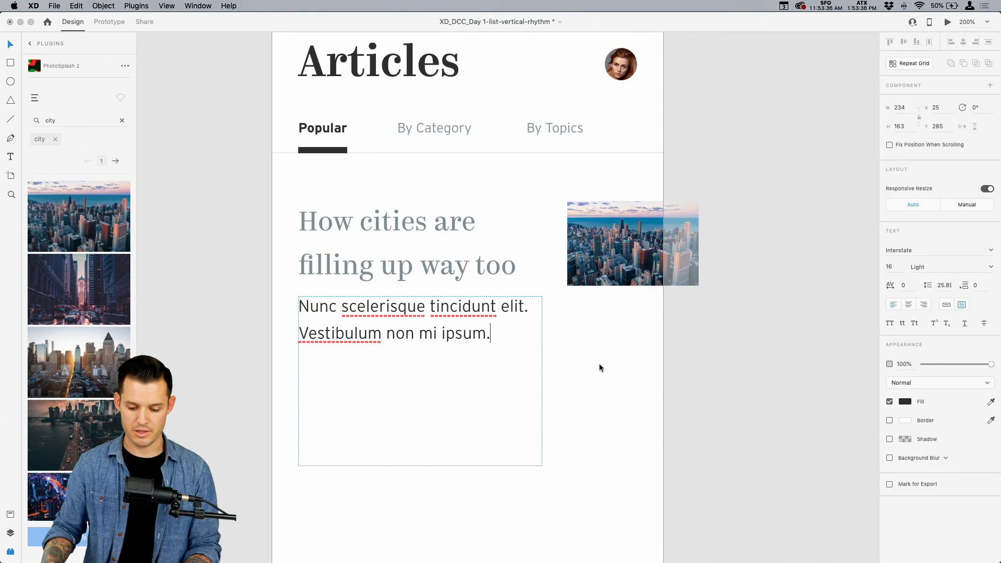
key(Escape)
drag(420, 465, 422, 353)
Position the headline at X 25, Y 197 and tighten its line spacing to about 36
click(402, 248)
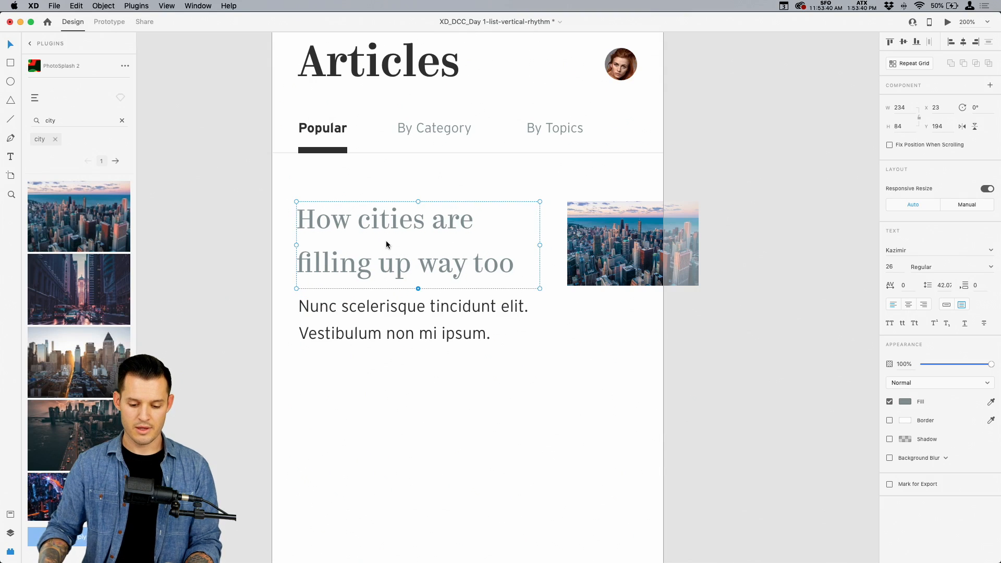
drag(385, 241, 387, 244)
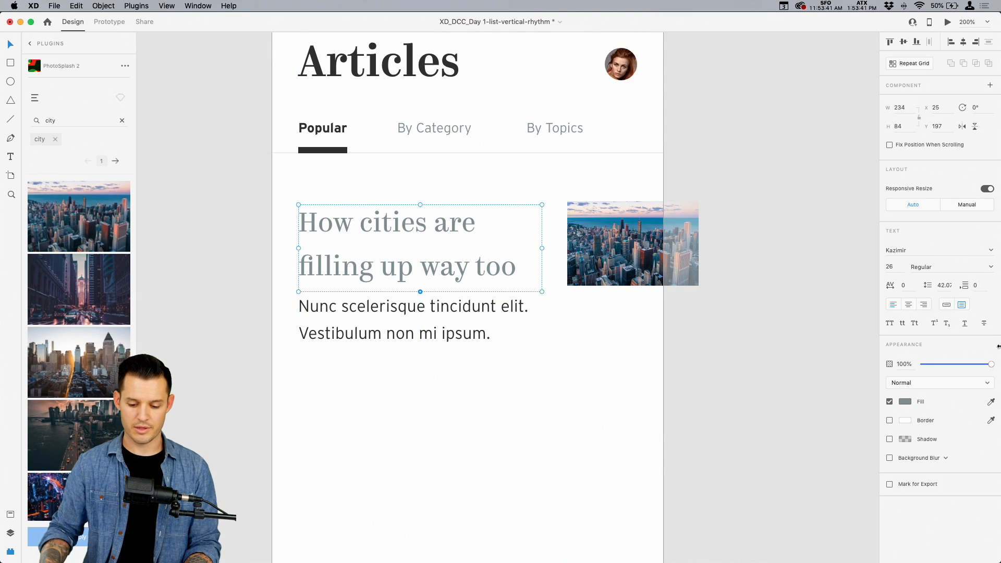
click(948, 287)
key(Down)
key(Down)
key(Down)
key(Down)
key(Down)
key(Down)
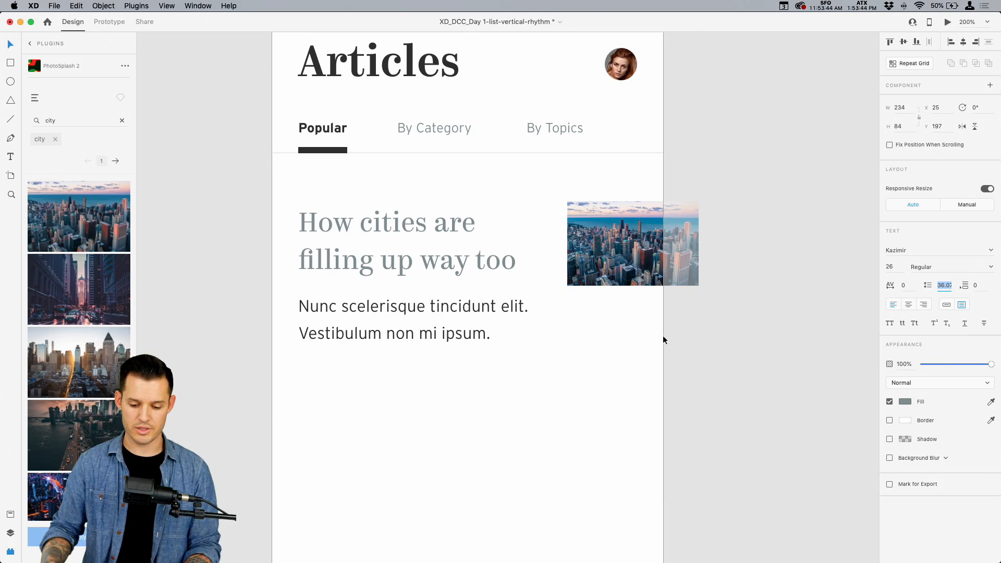
Move the paragraph up slightly towards the headline and resize the photo to 139 by 133 at X 270, Y 202
drag(424, 304, 425, 300)
click(633, 286)
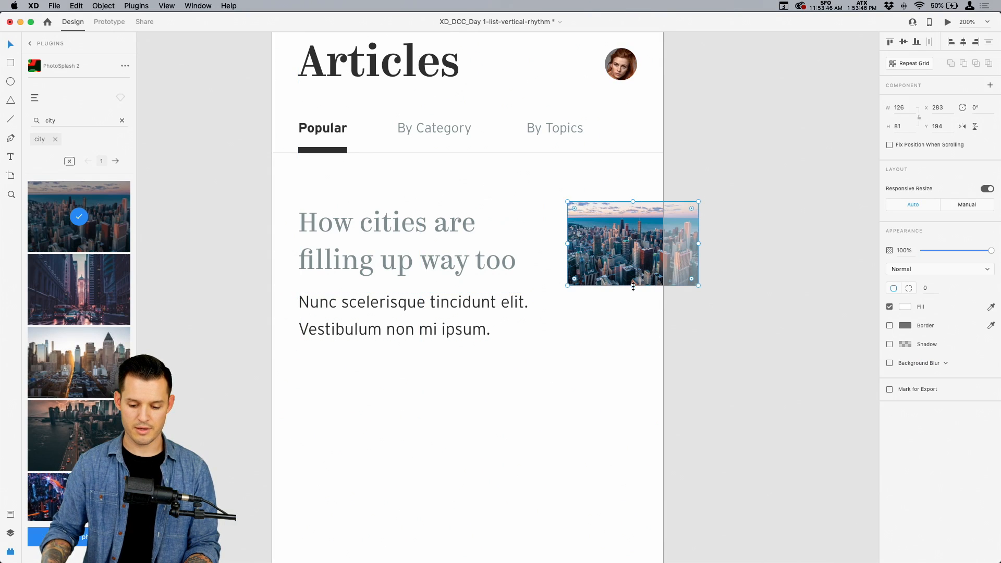
drag(633, 286, 635, 340)
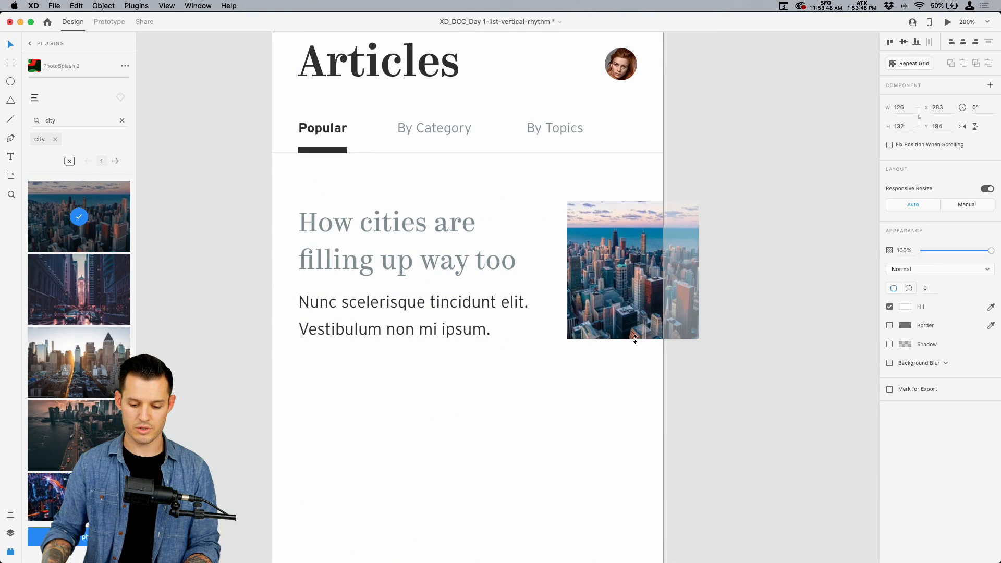
drag(619, 277, 554, 279)
click(723, 236)
click(650, 276)
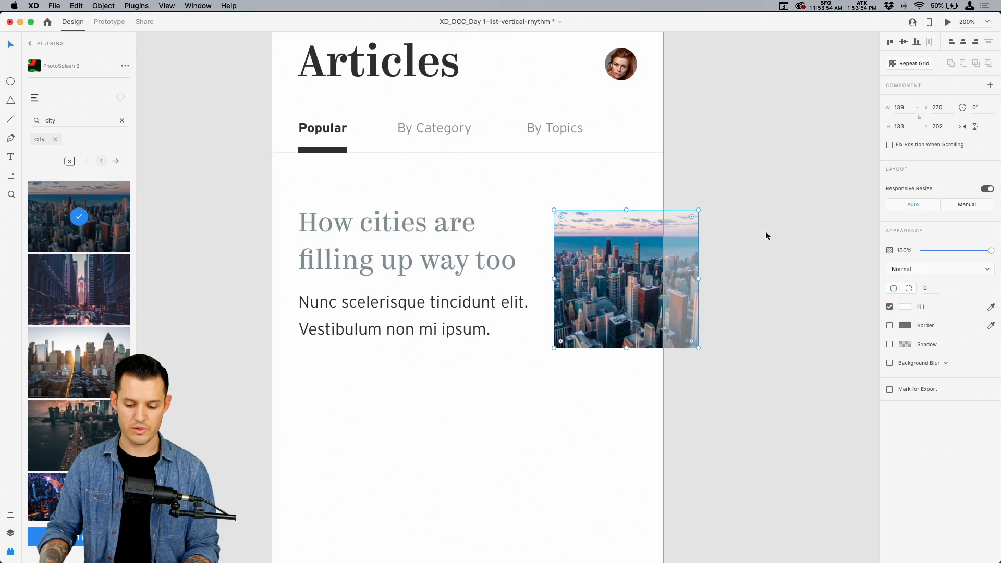
click(765, 229)
Group the headline, paragraph and photo and move the group up to Y 179, closer to the tab navigation
drag(793, 227, 355, 364)
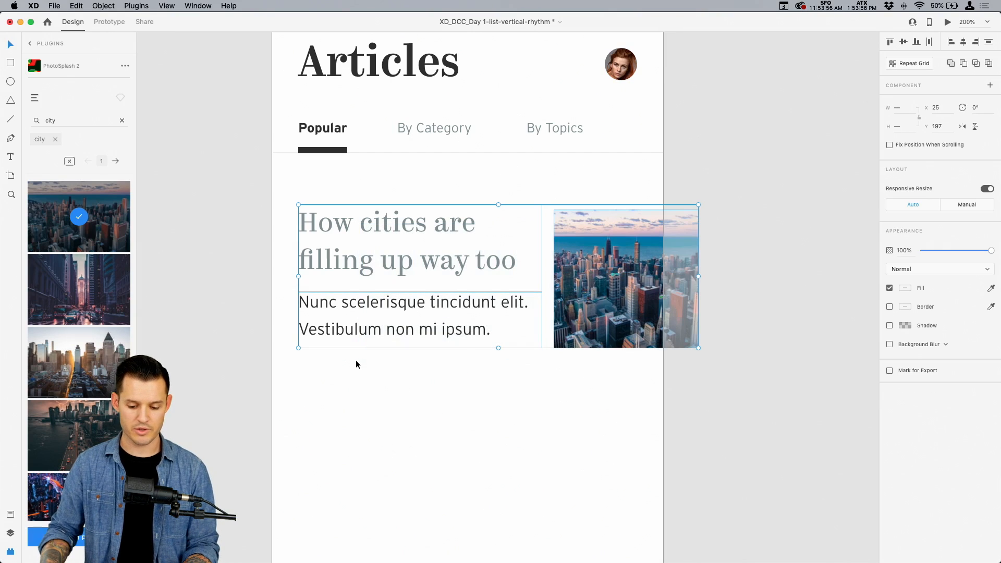
key(super+g)
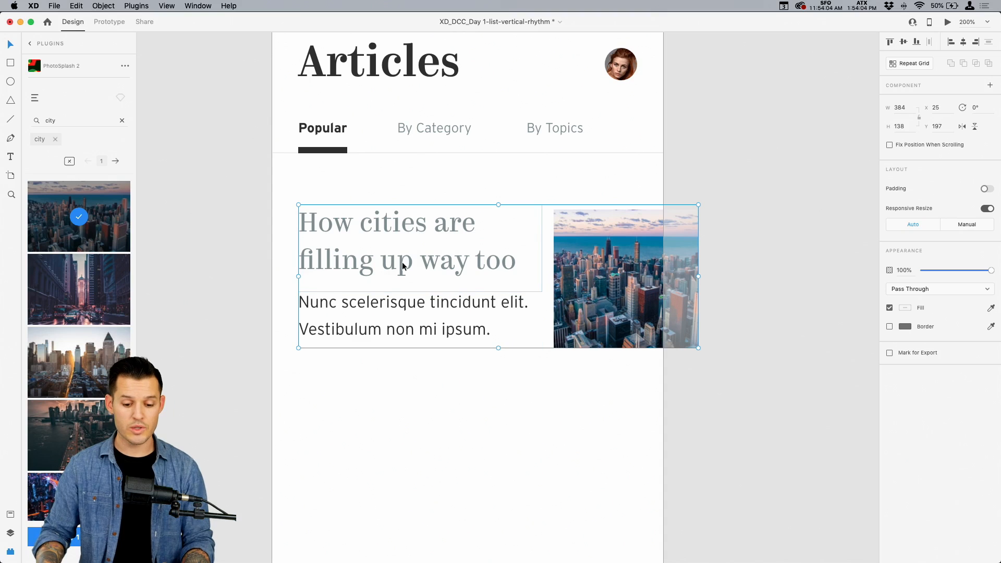
drag(402, 262, 398, 242)
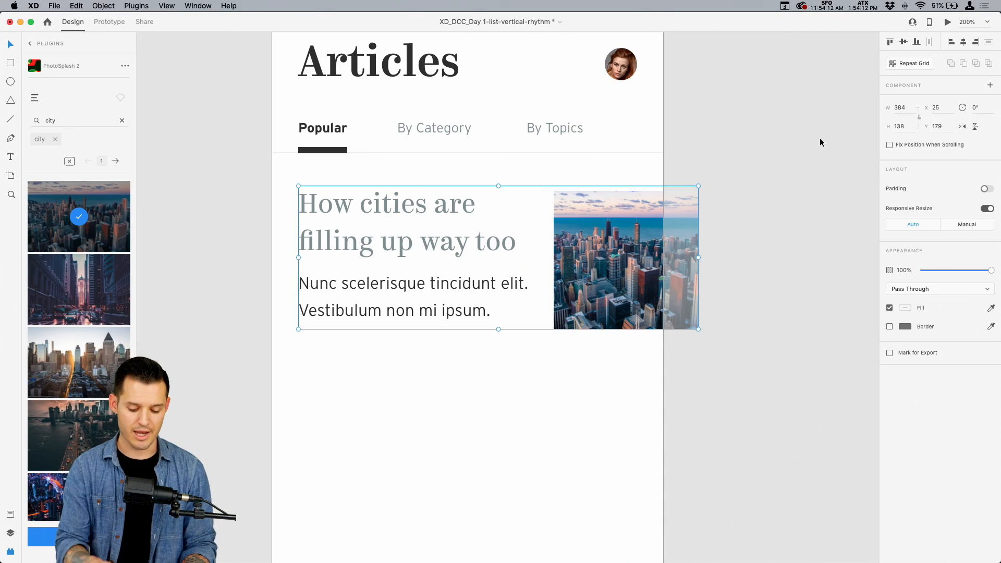
Turn the article group into a vertical repeat grid of four entries with a 30 gap between them
key(super+r)
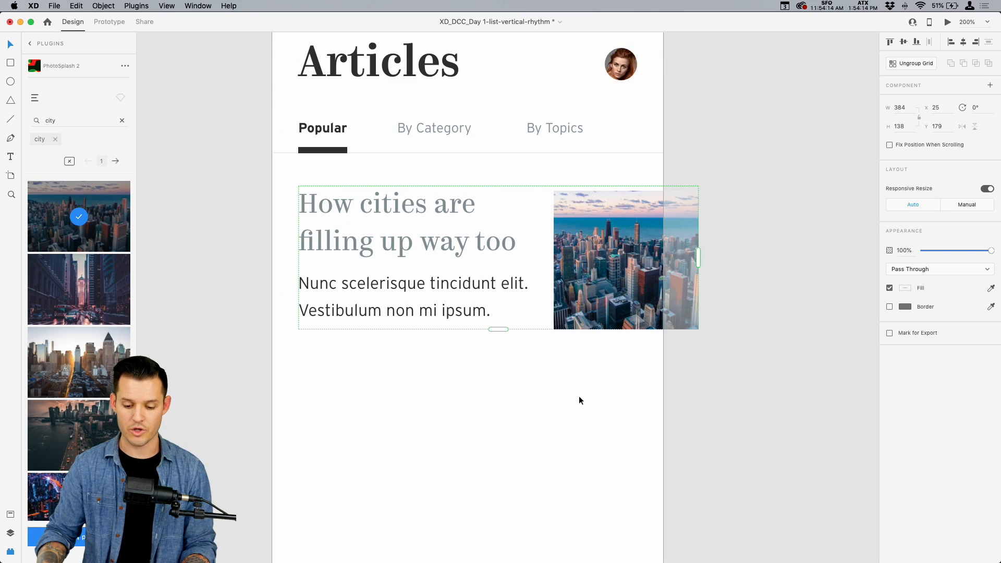
key(super+minus)
scroll(579, 402, down, 4)
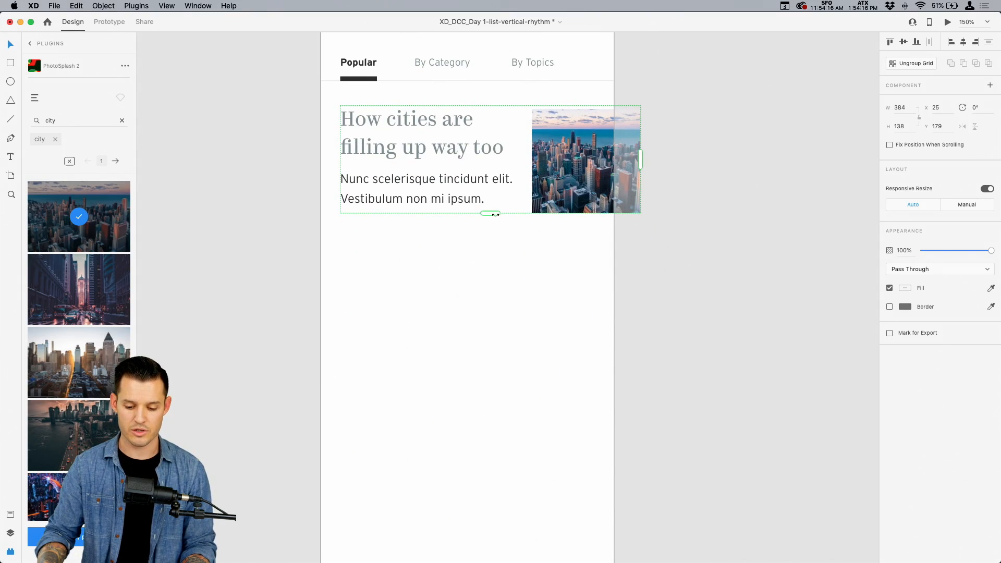
drag(495, 214, 496, 463)
scroll(503, 280, down, 5)
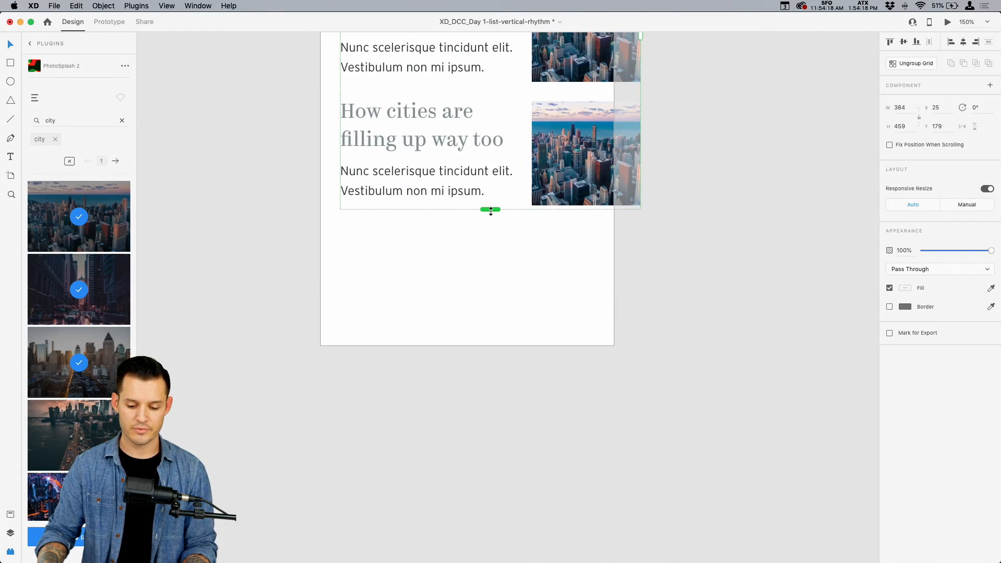
drag(490, 211, 490, 346)
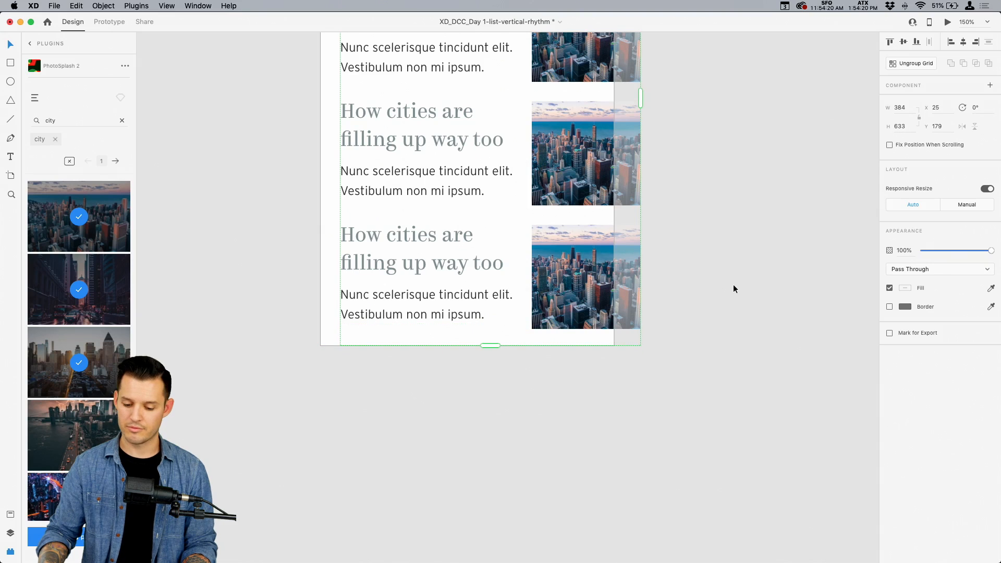
scroll(733, 289, up, 5)
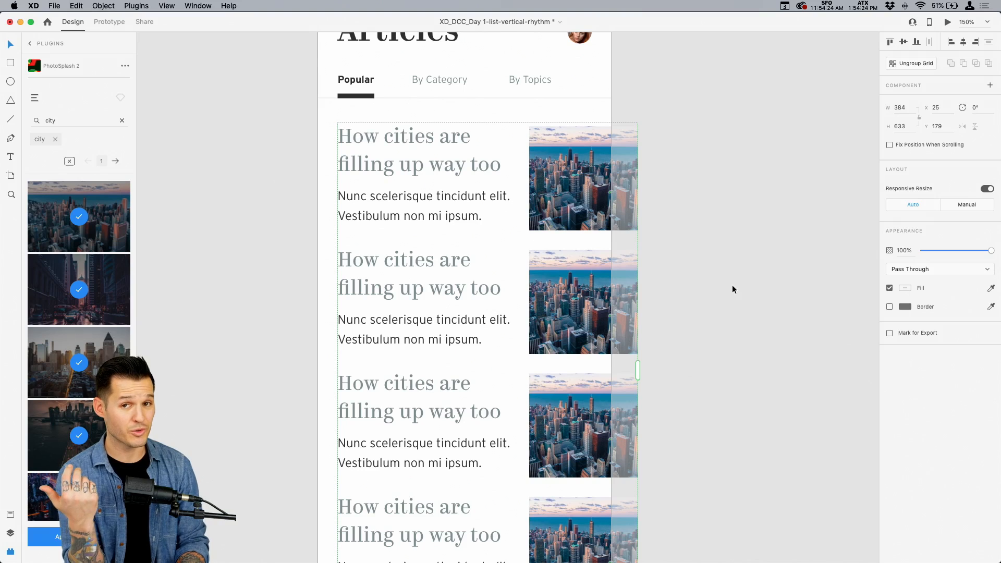
mouse_move(464, 235)
mouse_down()
mouse_move(464, 259)
mouse_move(468, 245)
mouse_up()
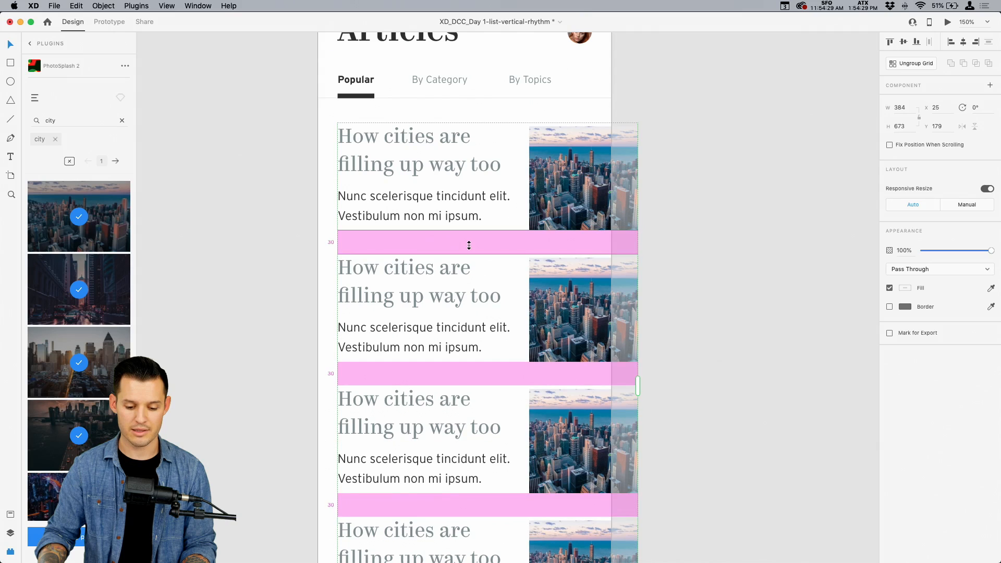
click(737, 209)
Replace the second, third and fourth entries' photos with the city street, bridge road and night city images from the search
drag(677, 166, 644, 223)
scroll(646, 224, down, 3)
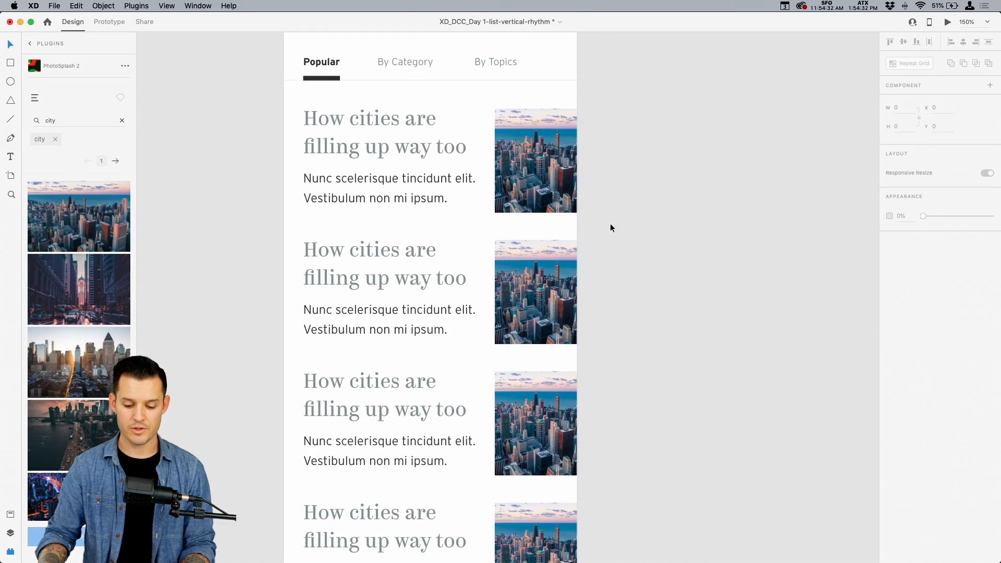
super+click(563, 268)
click(30, 288)
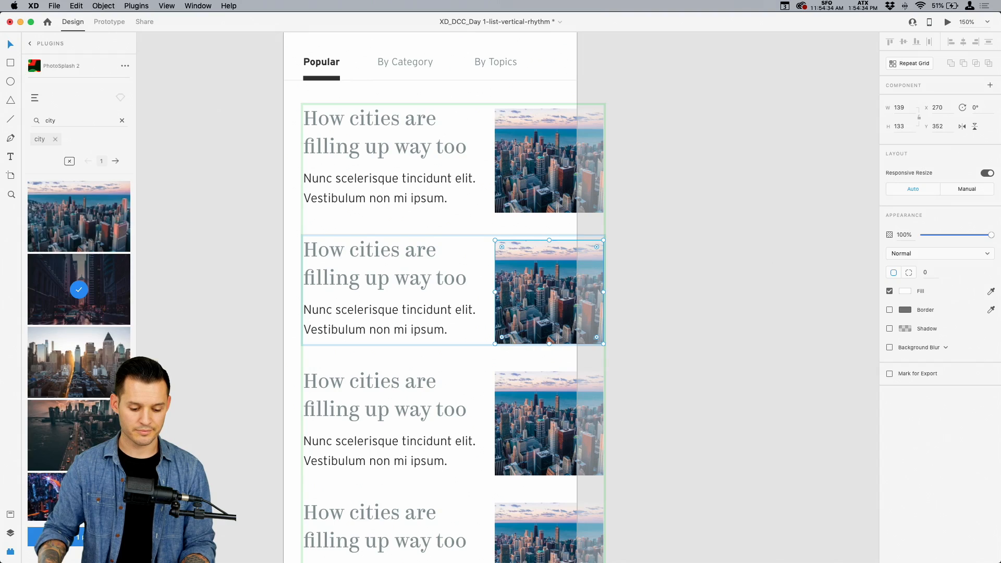
super+click(513, 446)
click(52, 425)
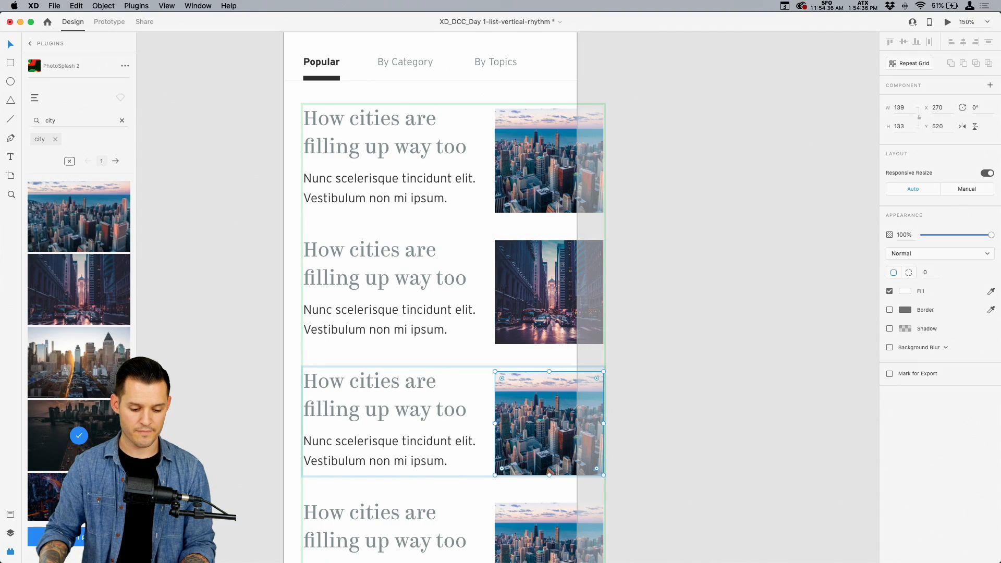
scroll(793, 428, down, 5)
super+click(536, 429)
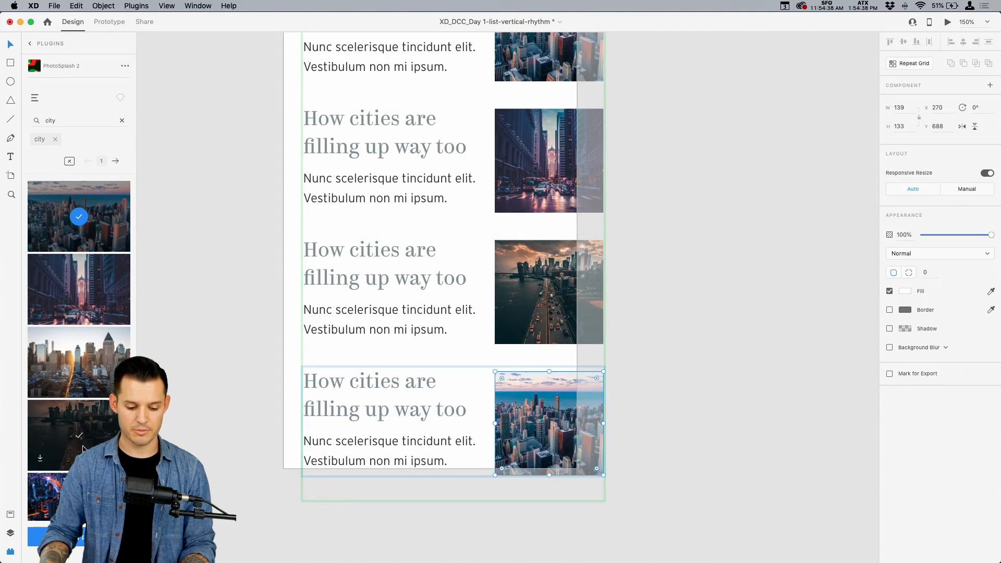
scroll(83, 448, down, 2)
click(79, 423)
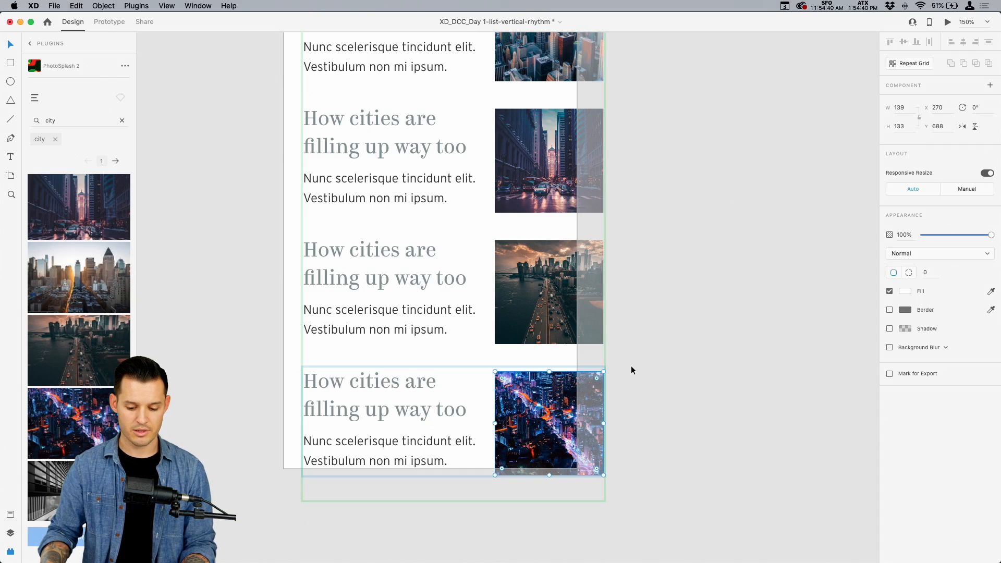
click(699, 367)
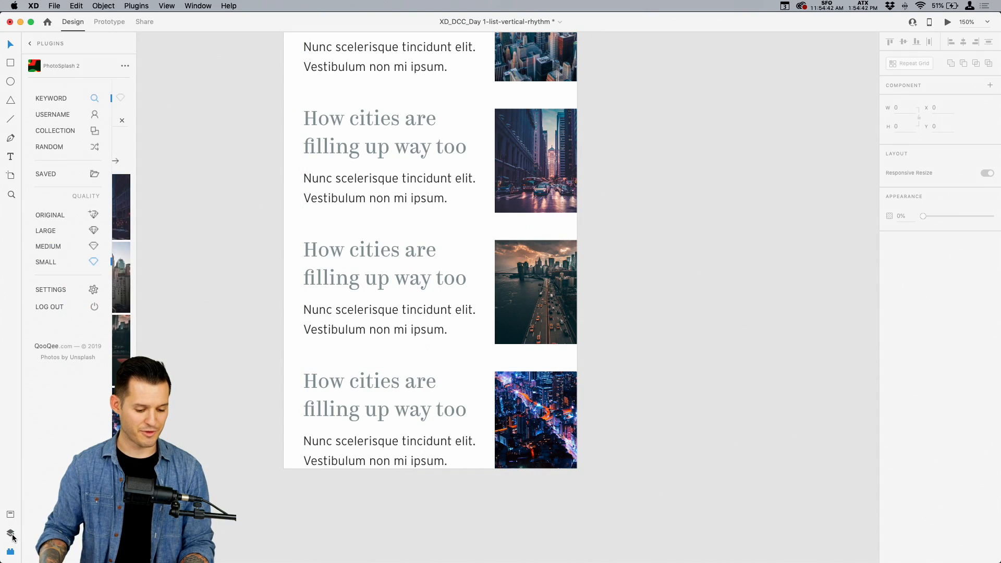
Show the document's layers and tighten the line spacing of the repeat grid's headline to 31.07
click(10, 533)
scroll(258, 264, up, 5)
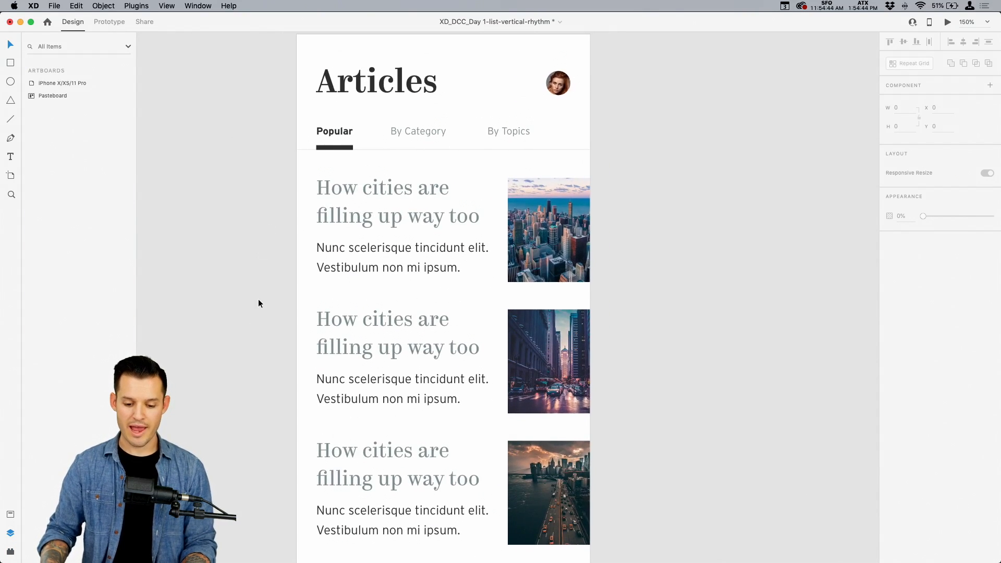
key(super+minus)
drag(295, 309, 288, 277)
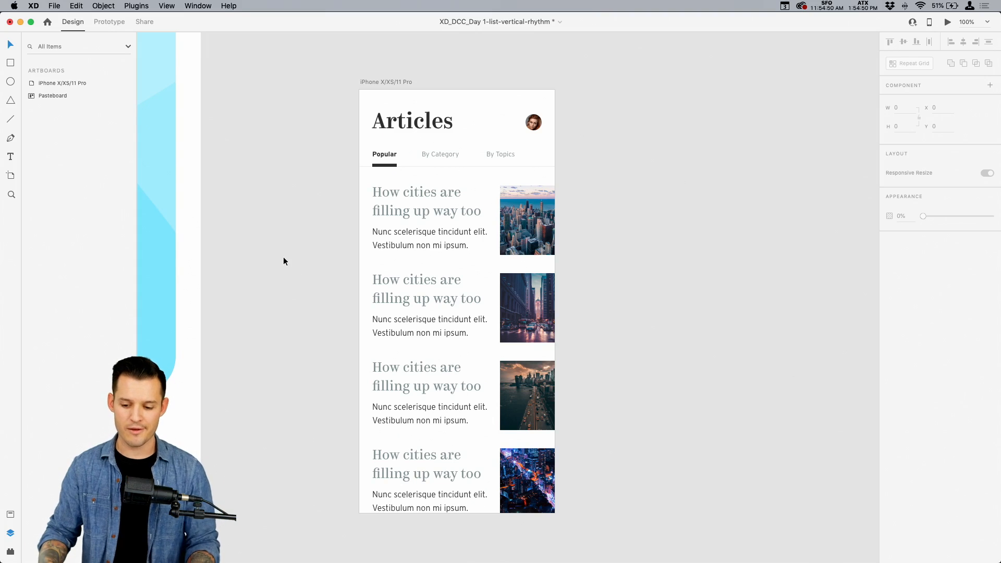
double_click(448, 205)
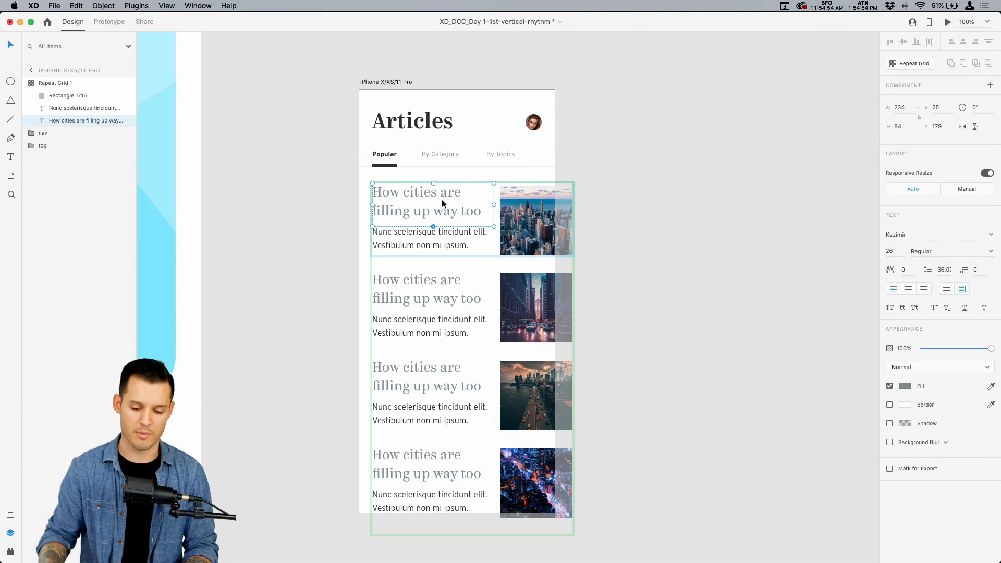
drag(408, 166, 639, 305)
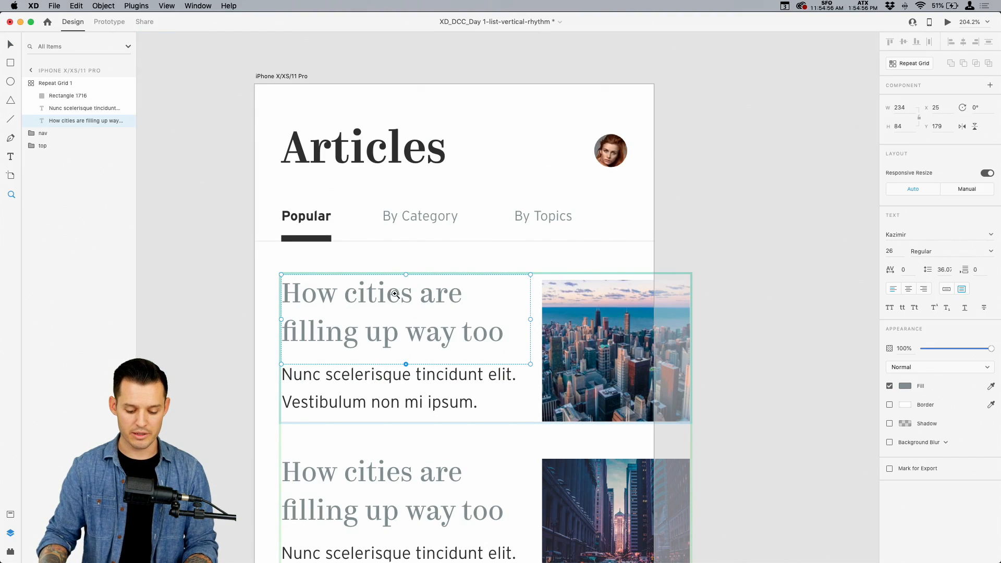
click(945, 270)
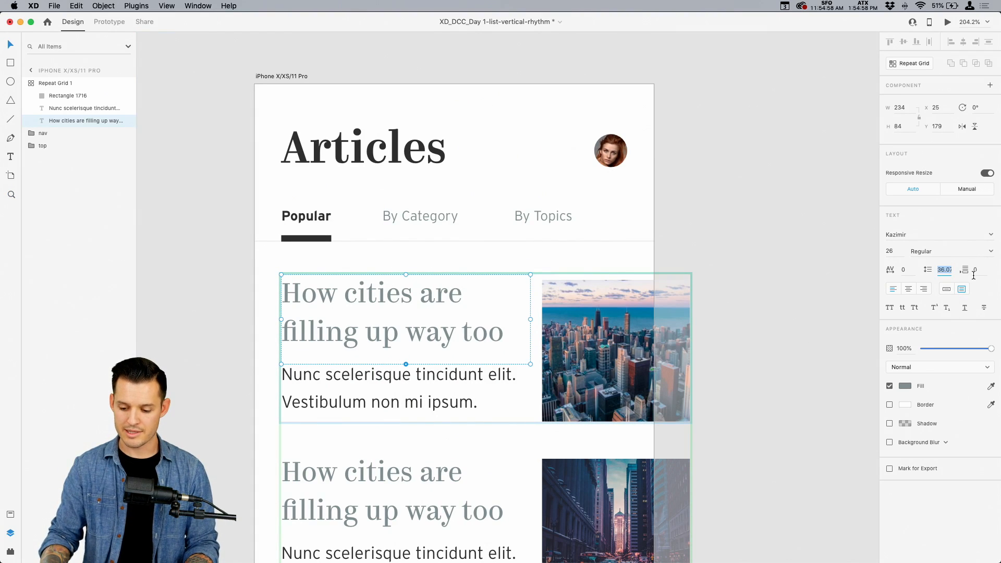
key(shift+Down)
key(shift+Up)
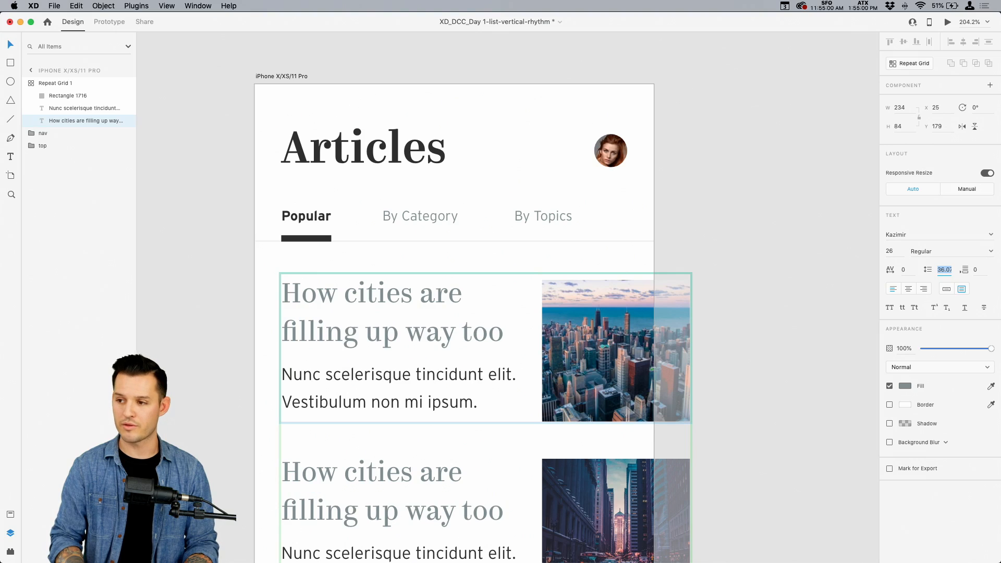
key(shift+Down)
key(shift+Up)
key(Down)
key(Down)
key(Down)
key(Down)
key(Down)
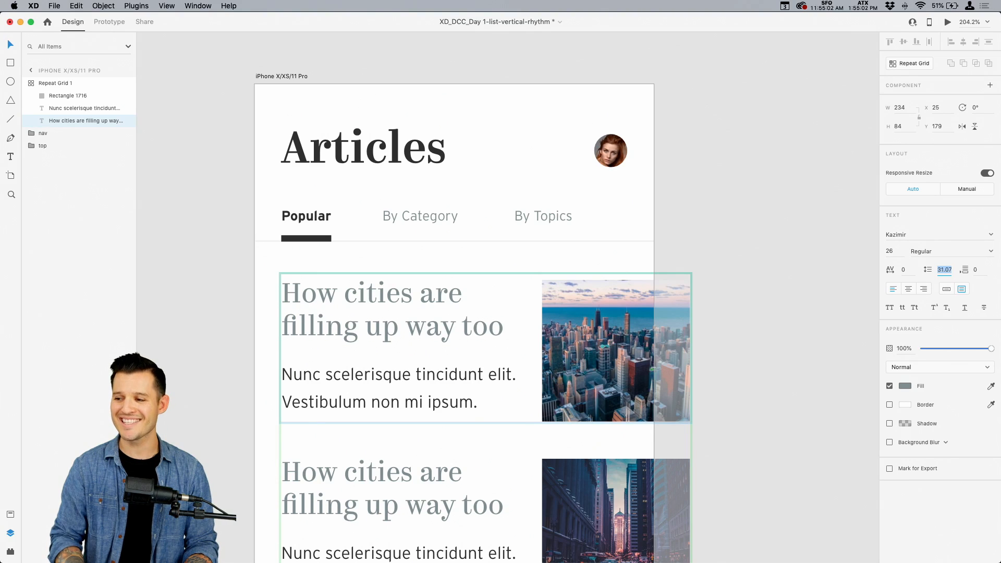
Move the repeated paragraph up under the headline and shorten the photo so it ends near the paragraph's last line
click(465, 380)
drag(465, 380, 465, 372)
click(789, 304)
key(super+minus)
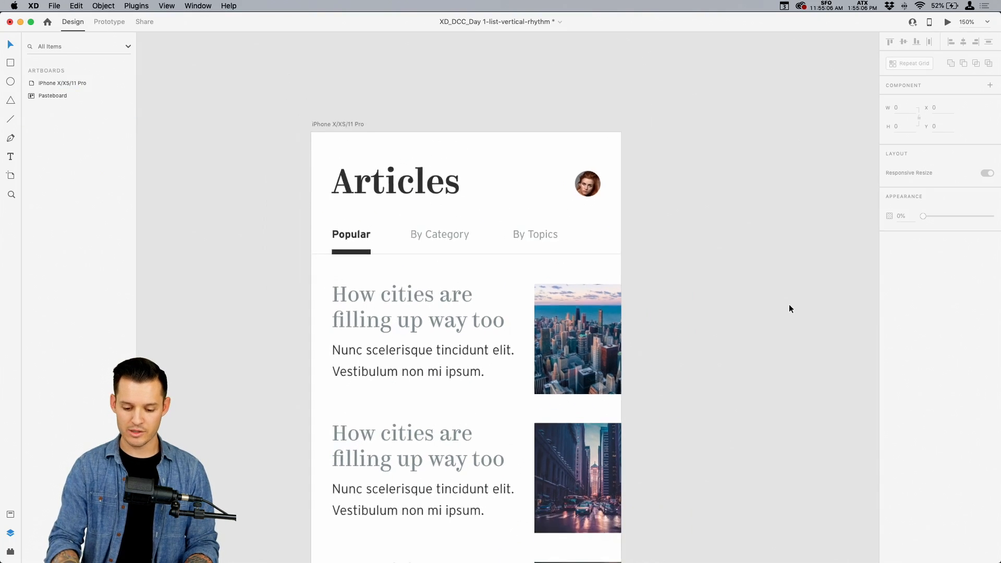
drag(746, 331, 737, 216)
double_click(573, 236)
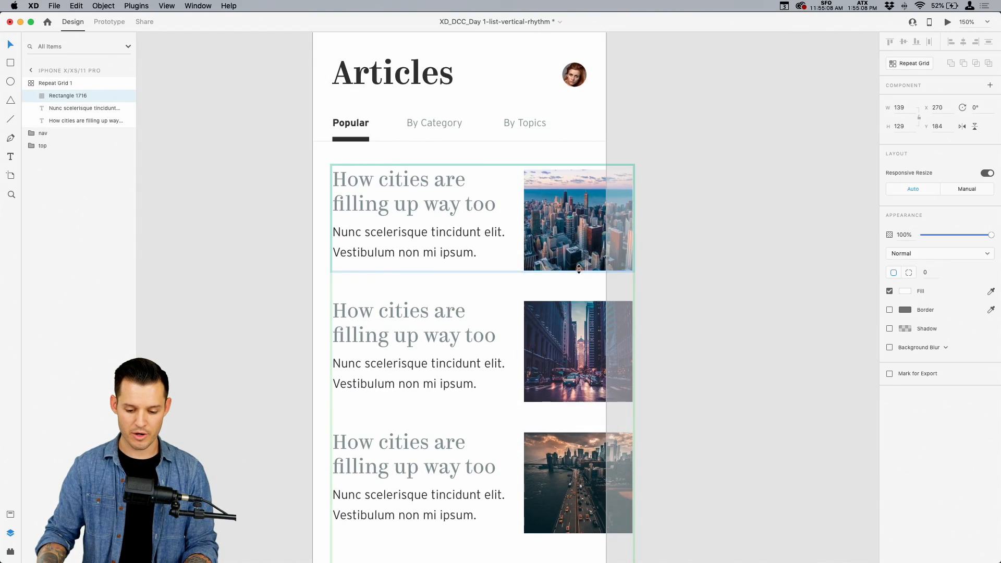
click(702, 269)
drag(703, 269, 747, 217)
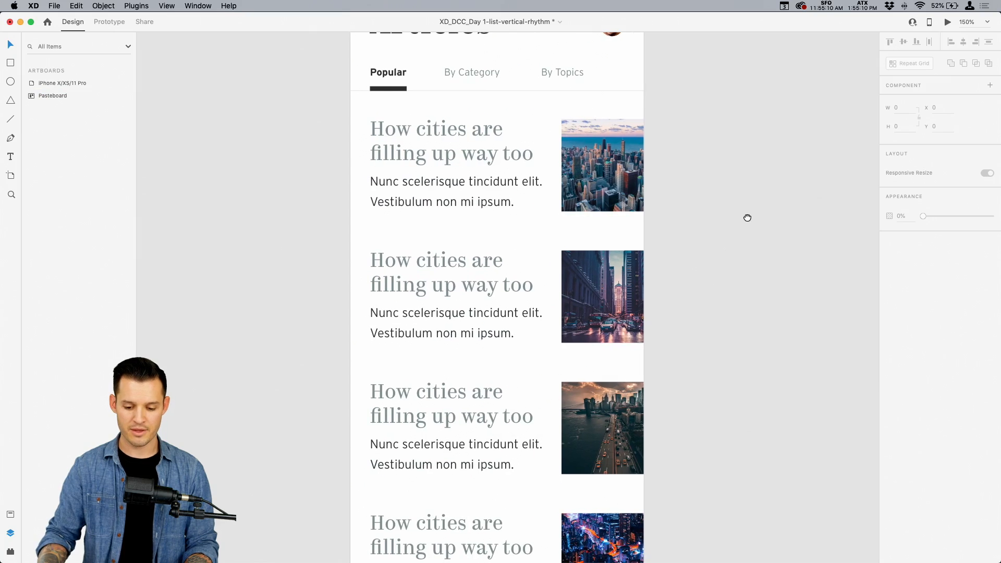
Duplicate the articles artboard and place the copy beside the original
key(super+minus)
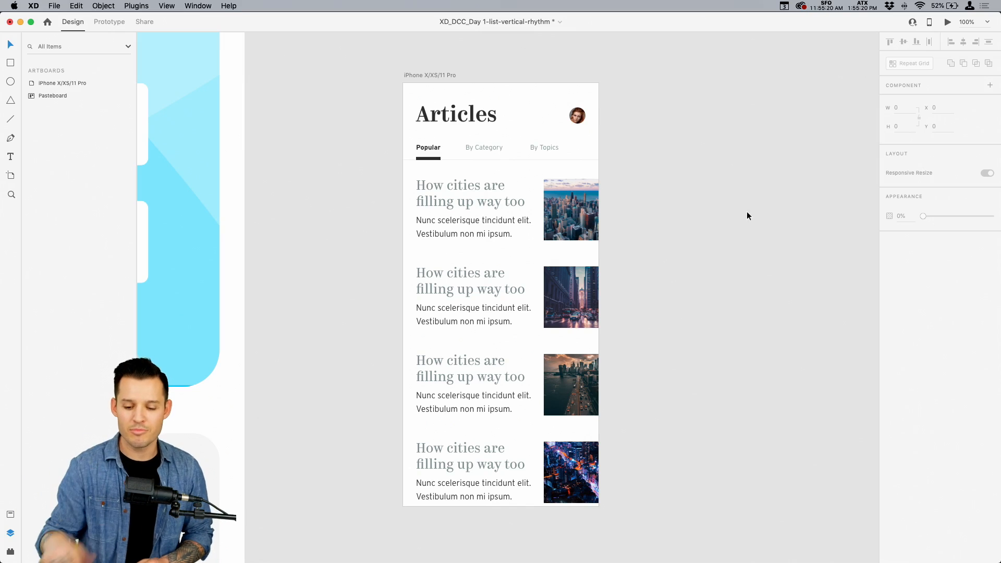
scroll(742, 175, right, 2)
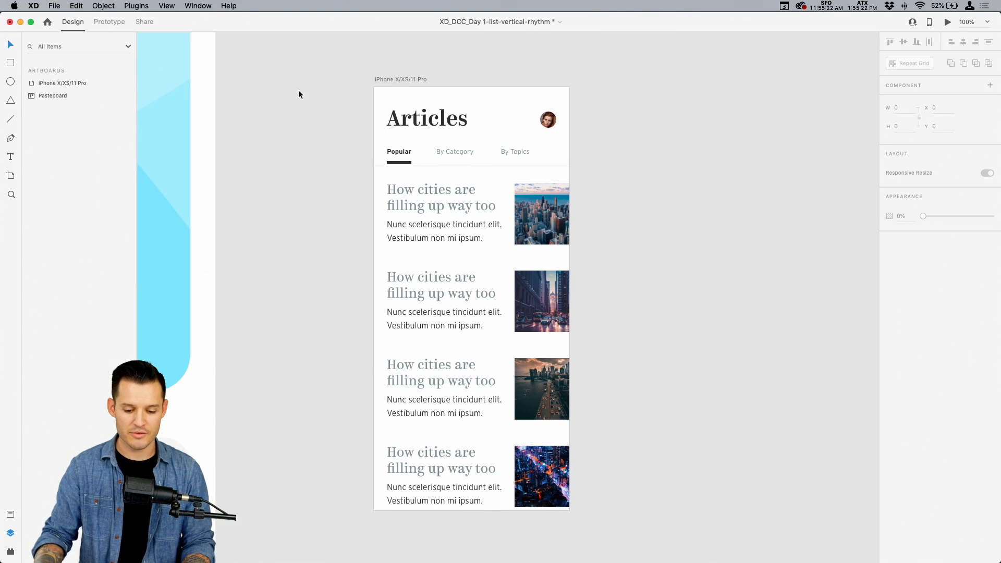
key(z)
drag(355, 90, 717, 528)
key(space)
drag(635, 215, 645, 224)
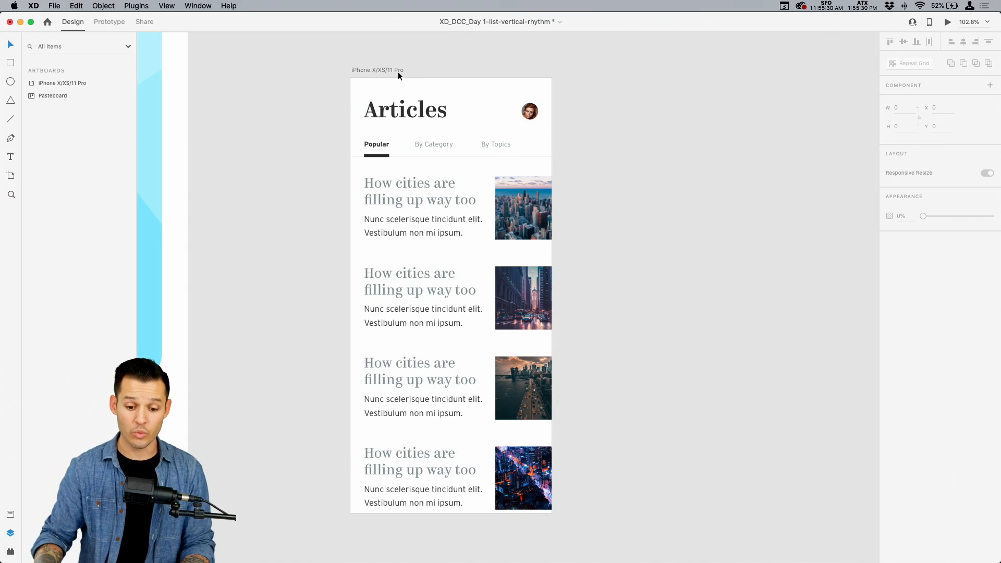
drag(398, 71, 618, 77)
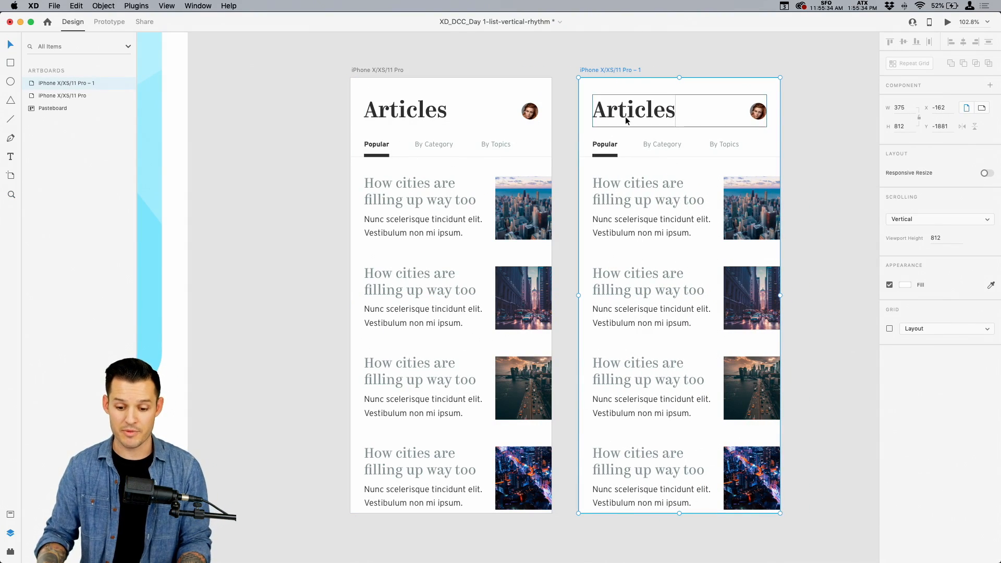
Ungroup the repeat grid of articles on the duplicated artboard
click(747, 471)
right_click(696, 336)
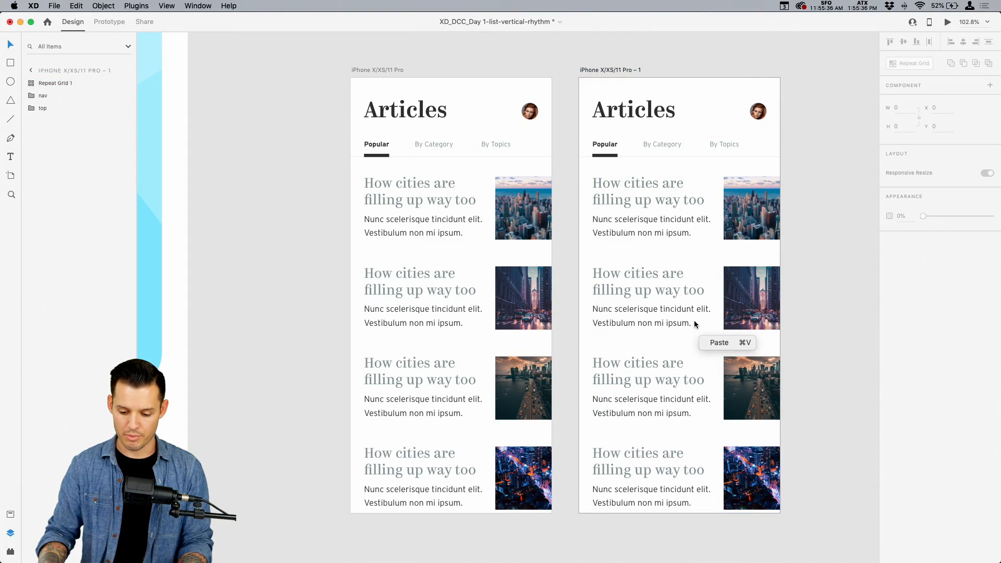
right_click(688, 299)
right_click(661, 296)
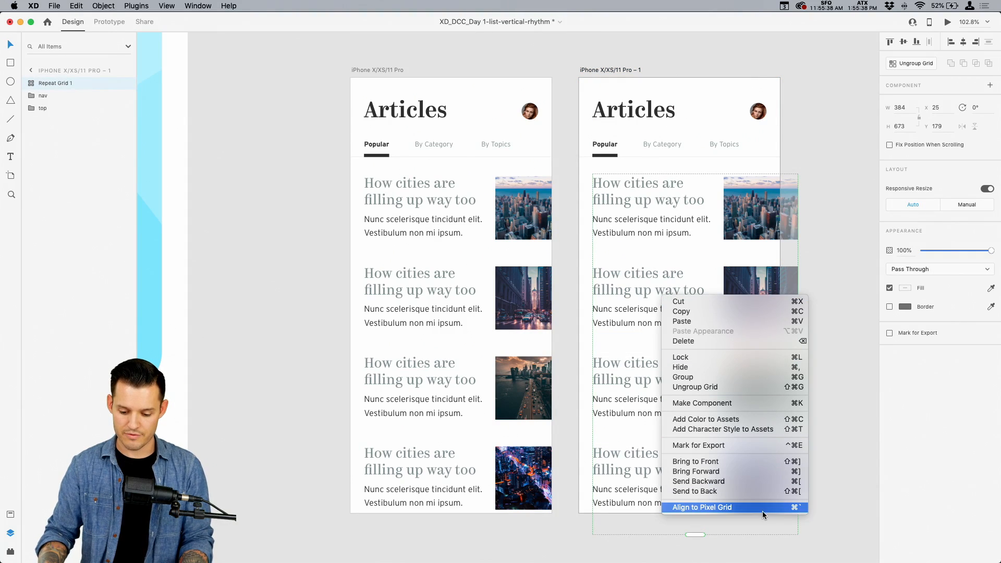
click(728, 387)
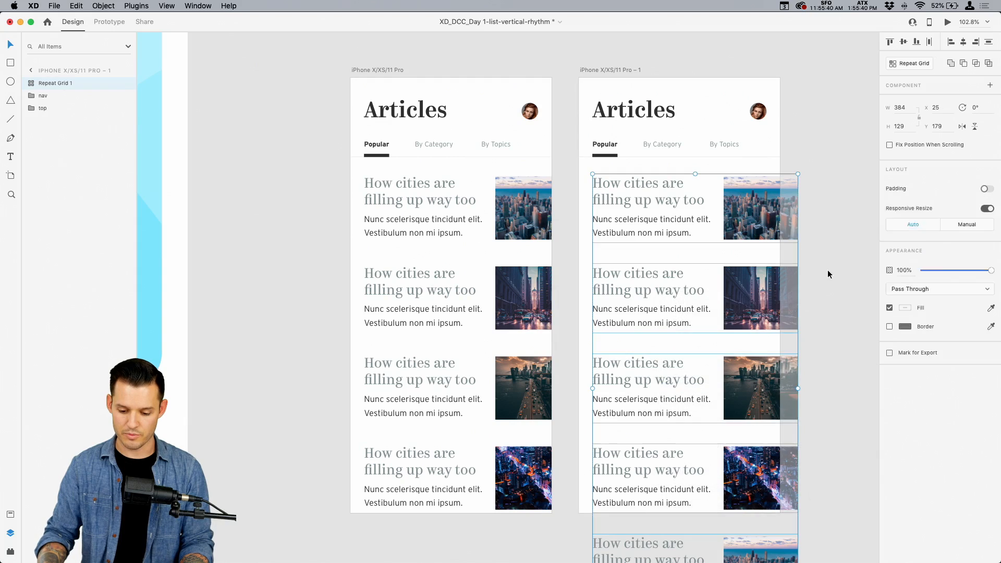
Delete the second, third and fourth article entries from the duplicated artboard
click(749, 296)
key(Delete)
click(747, 385)
key(Delete)
click(744, 474)
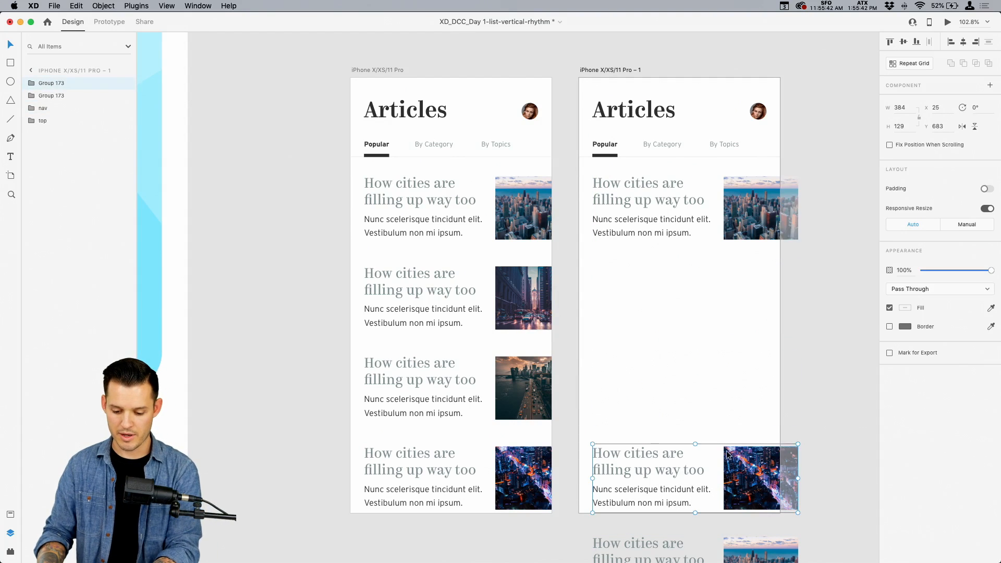
key(Delete)
Place the remaining article's photo as a 323 by 118 banner with its headline and paragraph directly underneath
drag(684, 200, 683, 284)
double_click(766, 295)
drag(766, 295, 766, 206)
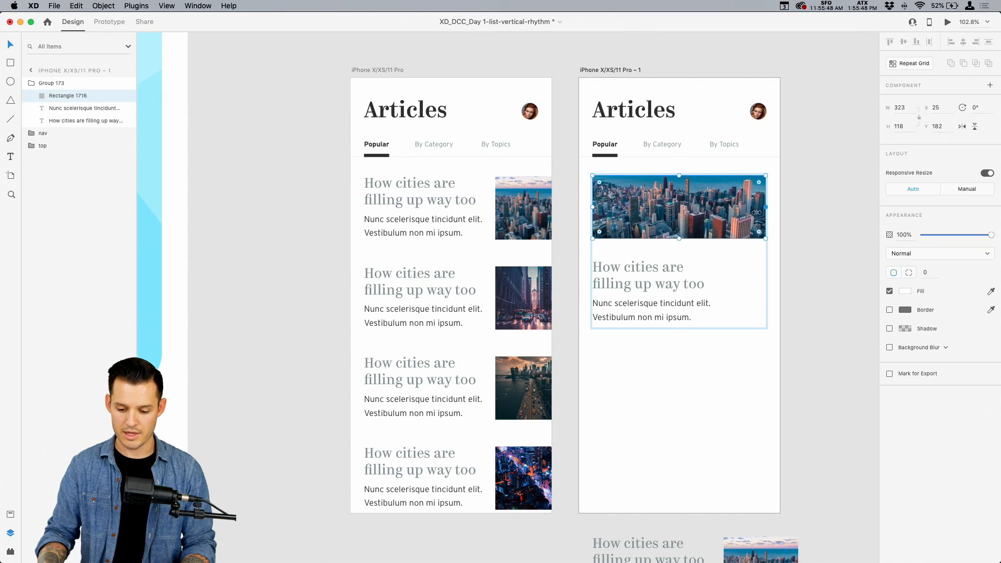
click(649, 305)
shift+click(649, 282)
drag(648, 281, 649, 270)
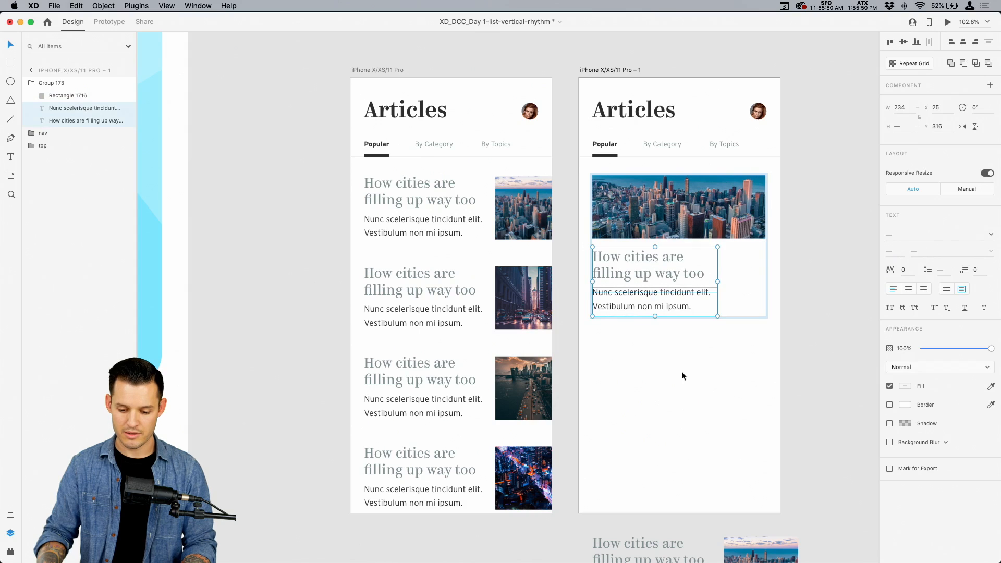
Lengthen the article's paragraph box to a height of 338 and fill it with repeated copies of the placeholder text
click(674, 300)
drag(655, 315, 652, 468)
double_click(678, 308)
key(super+v)
key(super+v)
key(super+v)
key(super+v)
key(super+v)
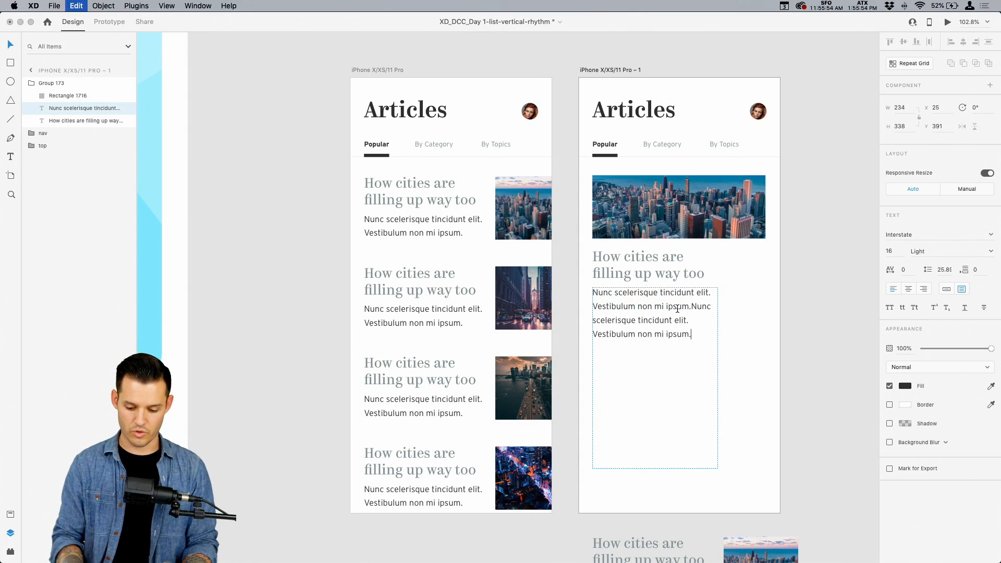
Break the long article text into three paragraphs separated by blank lines
click(688, 327)
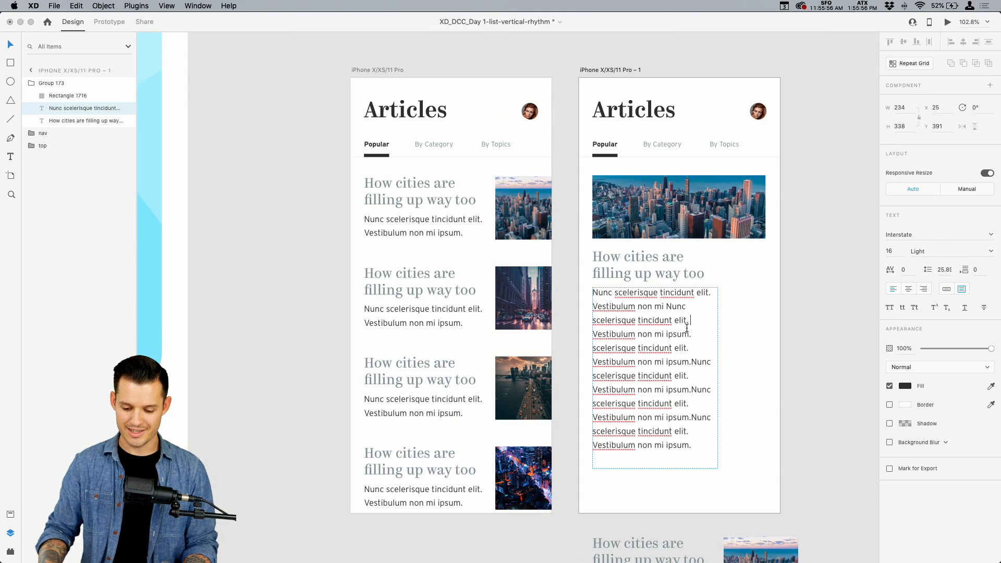
key(Return)
key(Return)
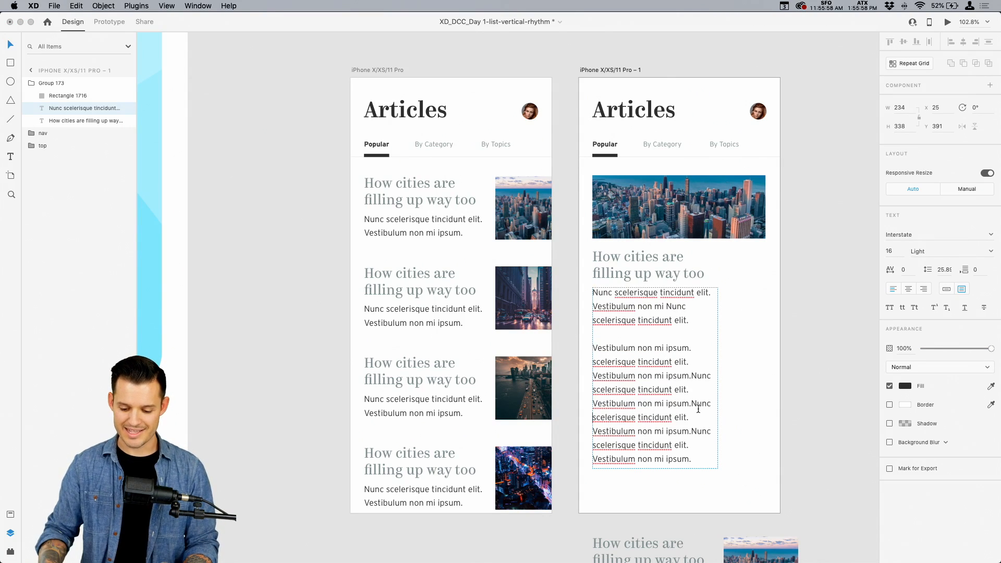
key(Return)
key(Return)
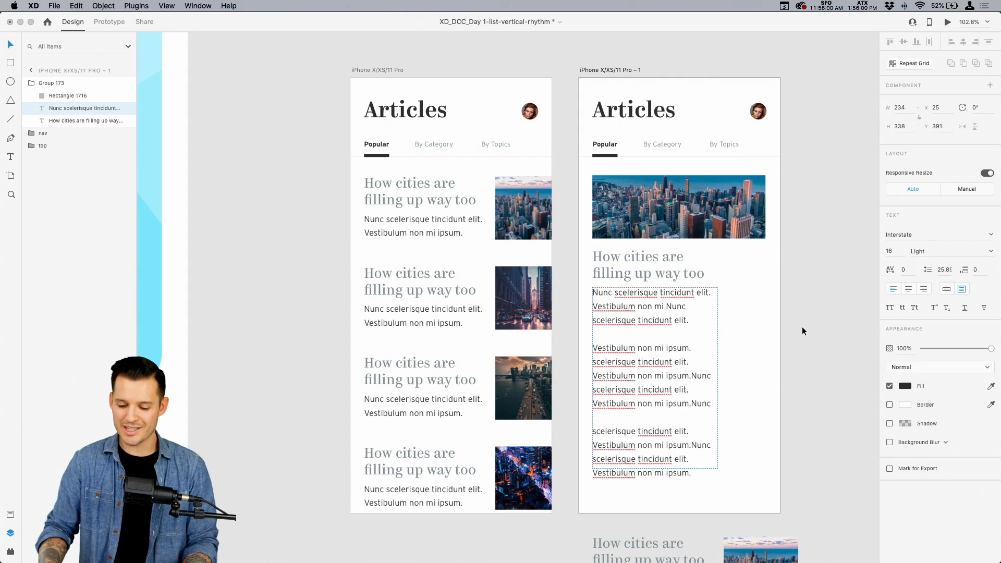
click(802, 327)
click(809, 286)
Delete the category navigation from the duplicated artboard and move the article group up to Y 109
drag(806, 269, 728, 250)
click(568, 132)
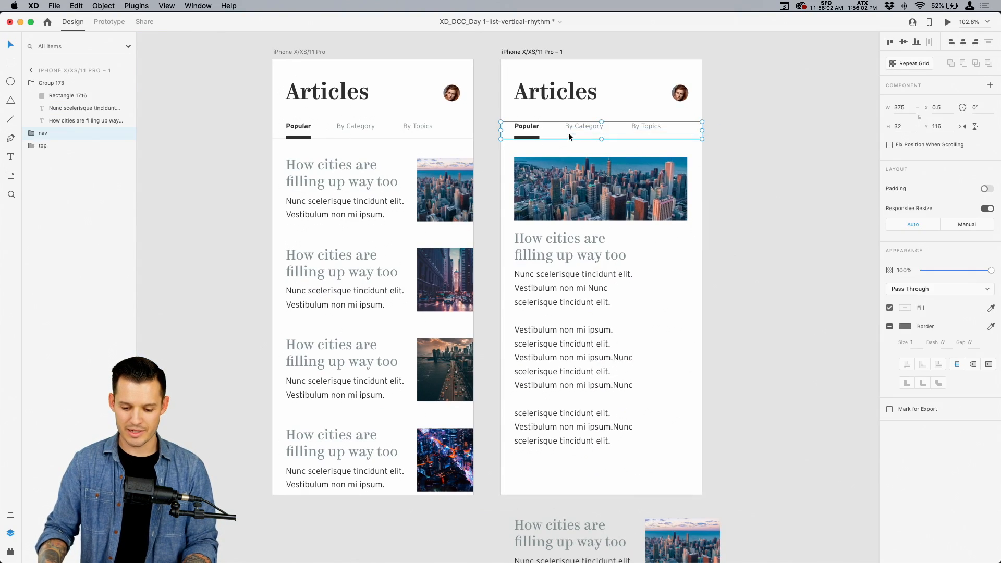
key(Delete)
click(551, 375)
drag(550, 375, 549, 337)
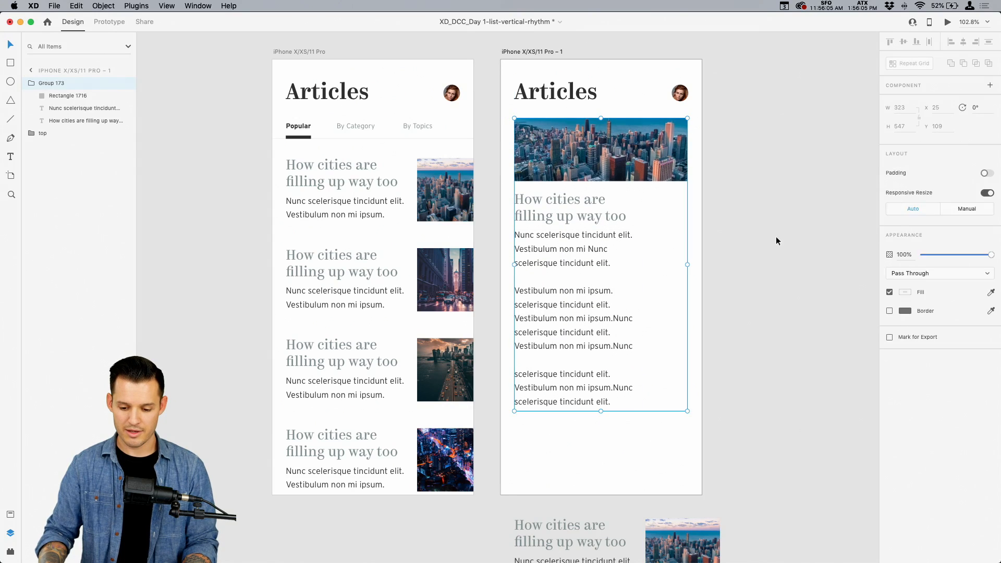
Change the duplicated artboard's Articles title to Read
double_click(547, 91)
text(Read)
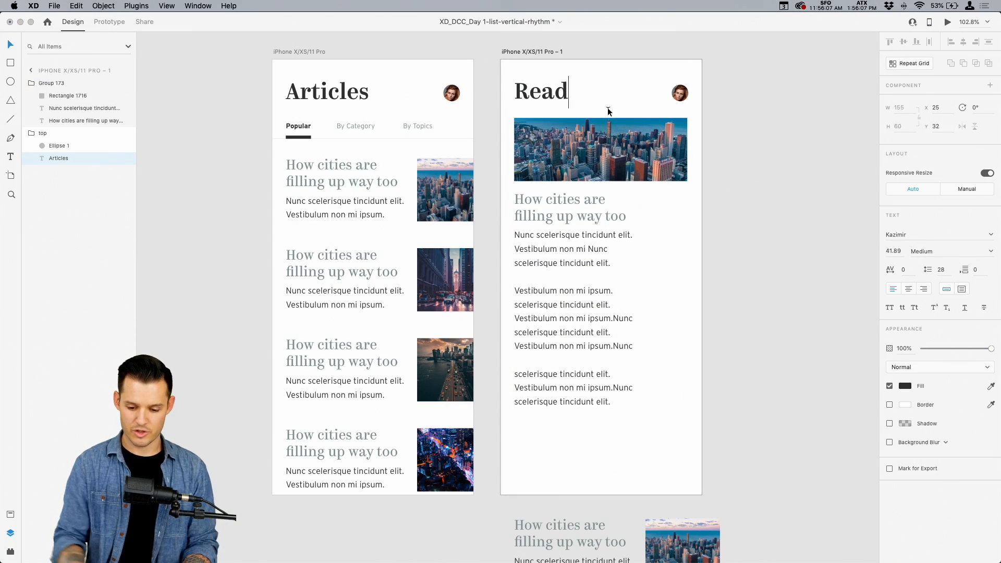
key(Escape)
Delete the duplicated artboard's title and move the round profile picture to the left margin above the photo
click(602, 90)
super+click(552, 94)
key(Delete)
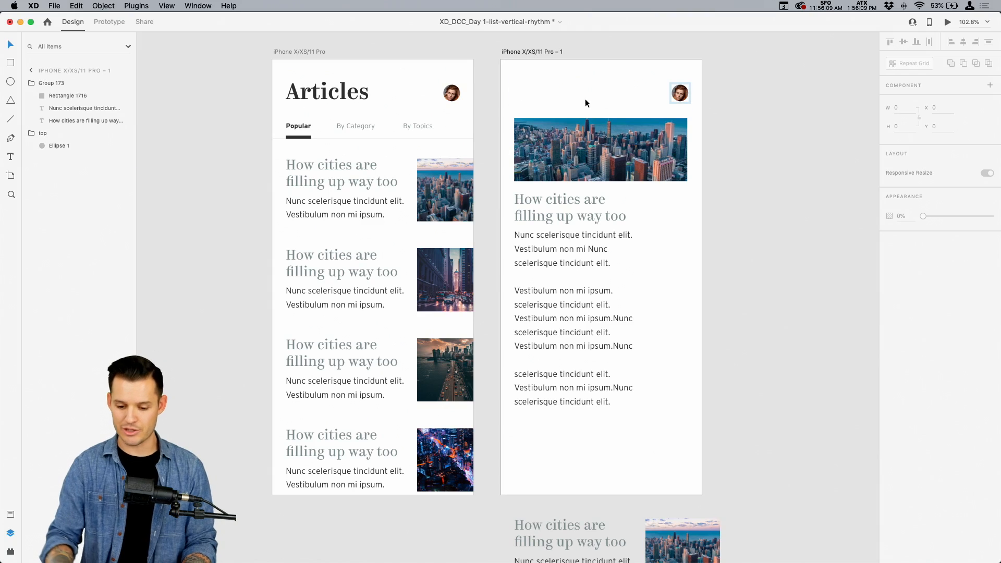
drag(679, 94, 523, 93)
click(731, 108)
Widen the article's paragraph and headline text boxes to match the photo's 323 width, aligned to its left edge
click(585, 332)
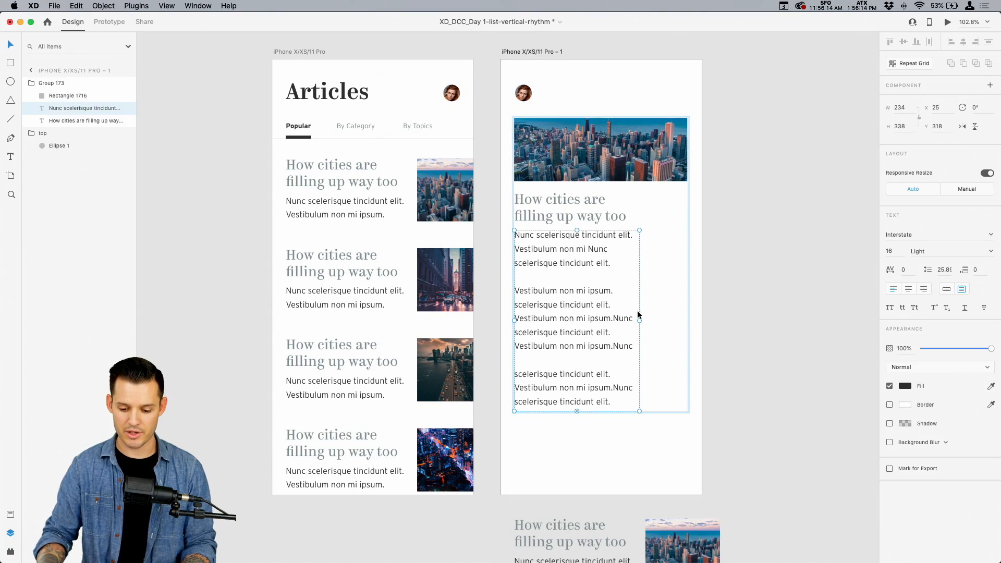
drag(643, 321, 686, 320)
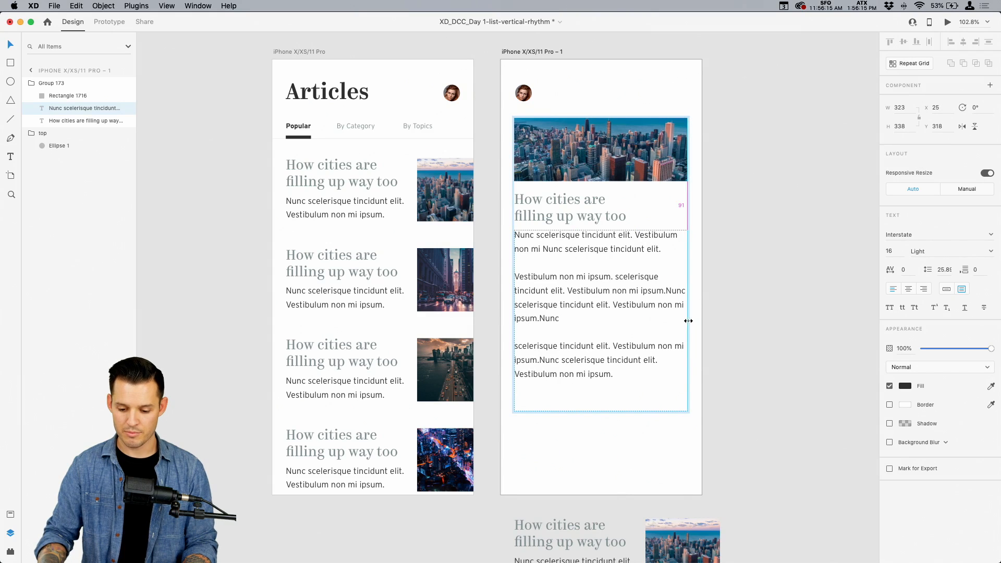
click(623, 222)
drag(650, 210, 688, 211)
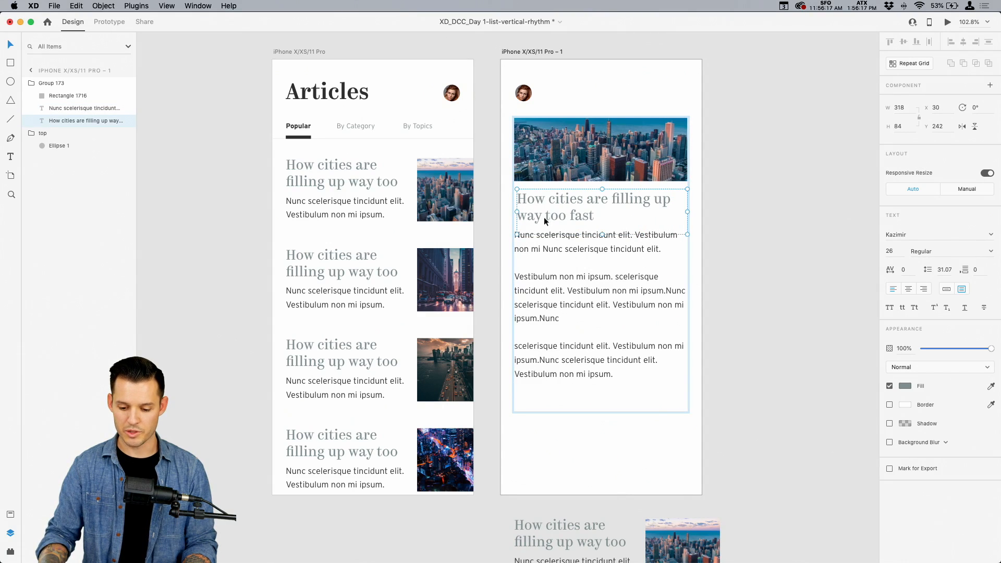
drag(517, 213, 513, 213)
click(758, 194)
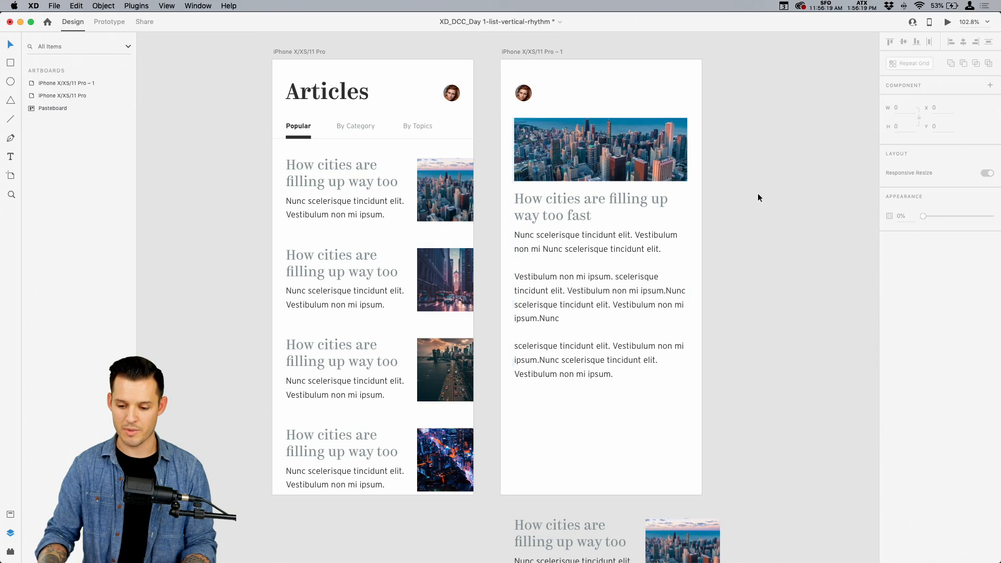
Zoom in on the upper part of both artboards to compare the list and article layouts
scroll(753, 233, down, 2)
drag(749, 252, 751, 263)
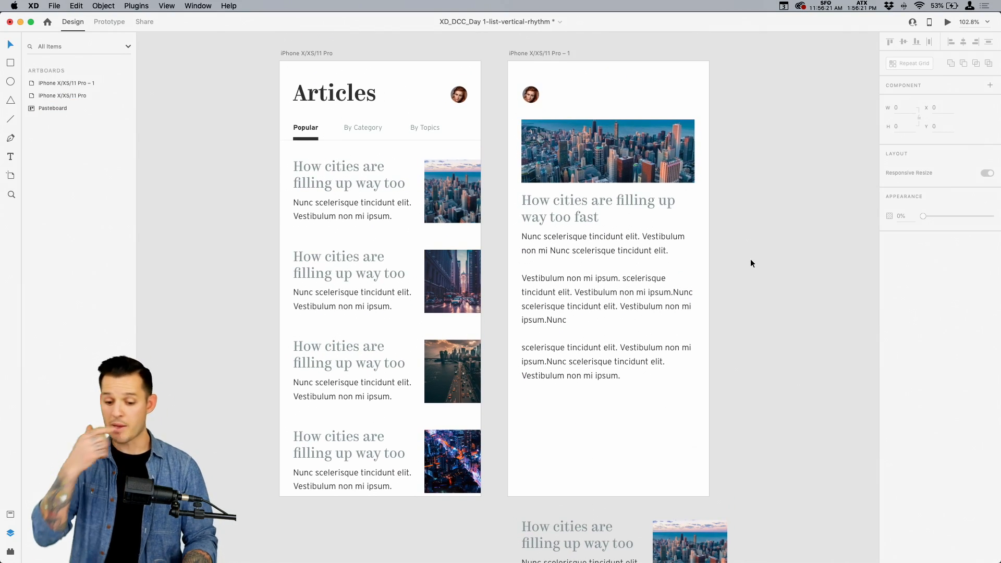
key(z)
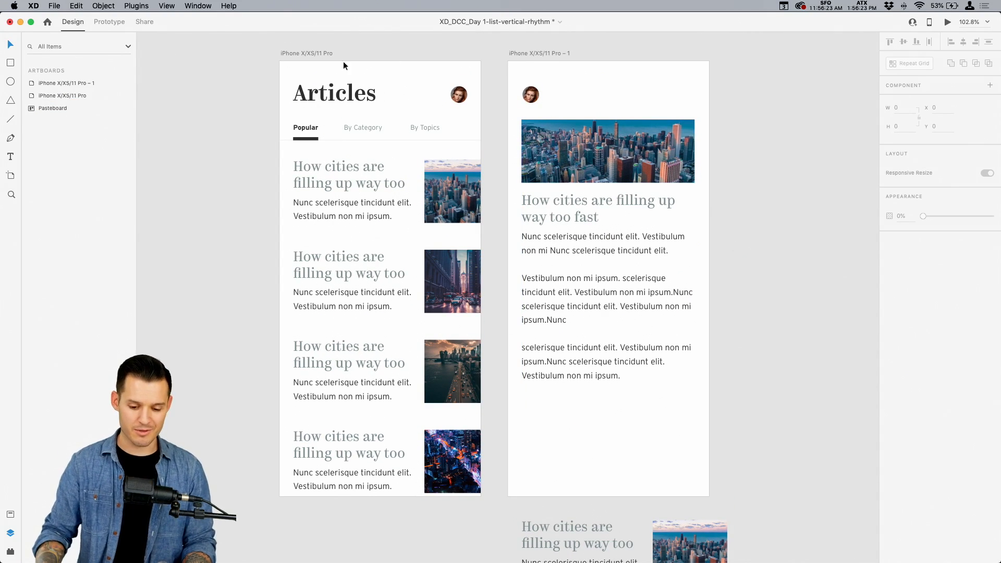
drag(261, 51, 659, 190)
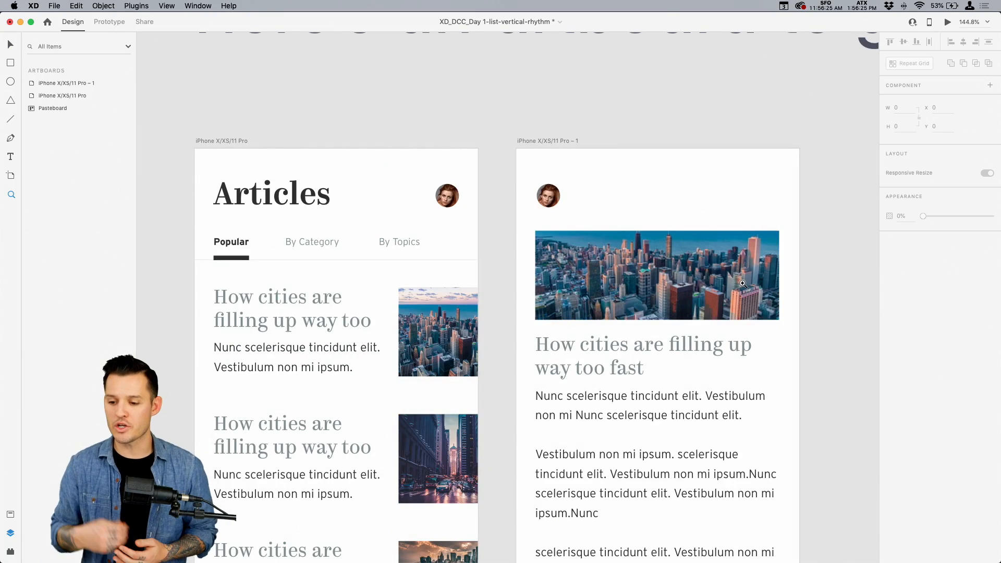